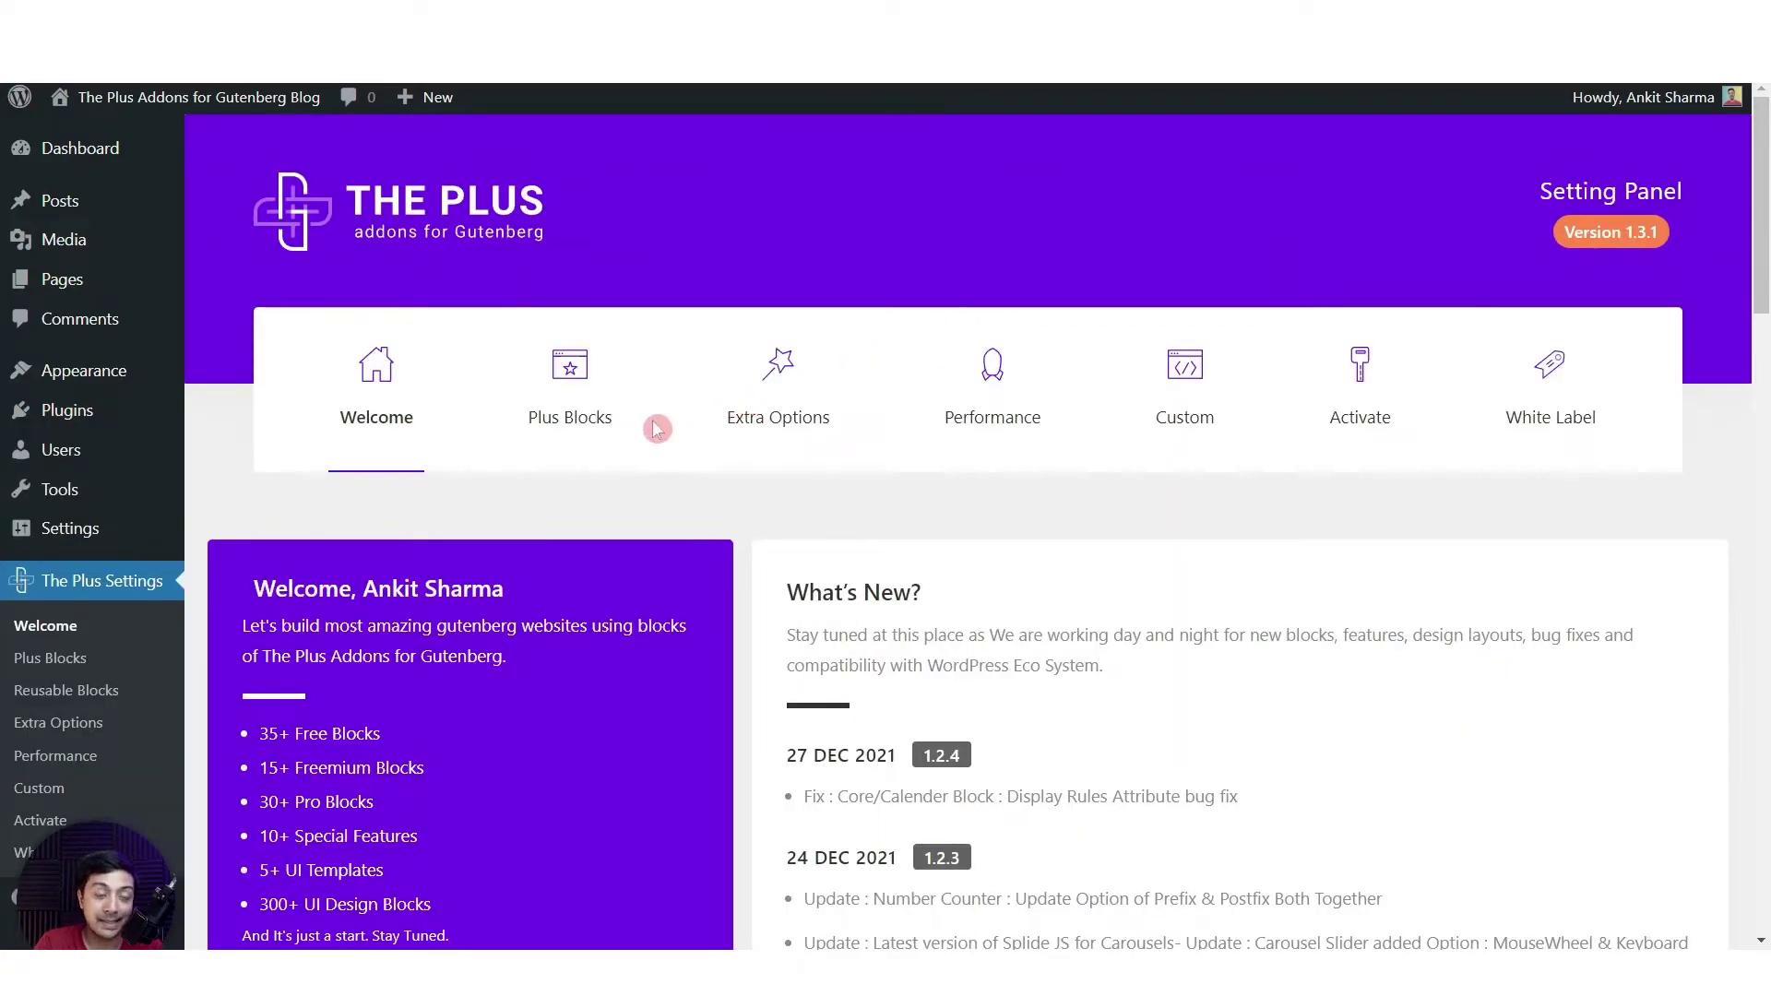
Find the Dark Mode block among the Plus Blocks, make sure it is enabled, and save the block settings
{"action": "left_click", "coordinate": [569, 387]}
{"action": "left_click", "coordinate": [1601, 566]}
{"action": "type", "text": "dark"}
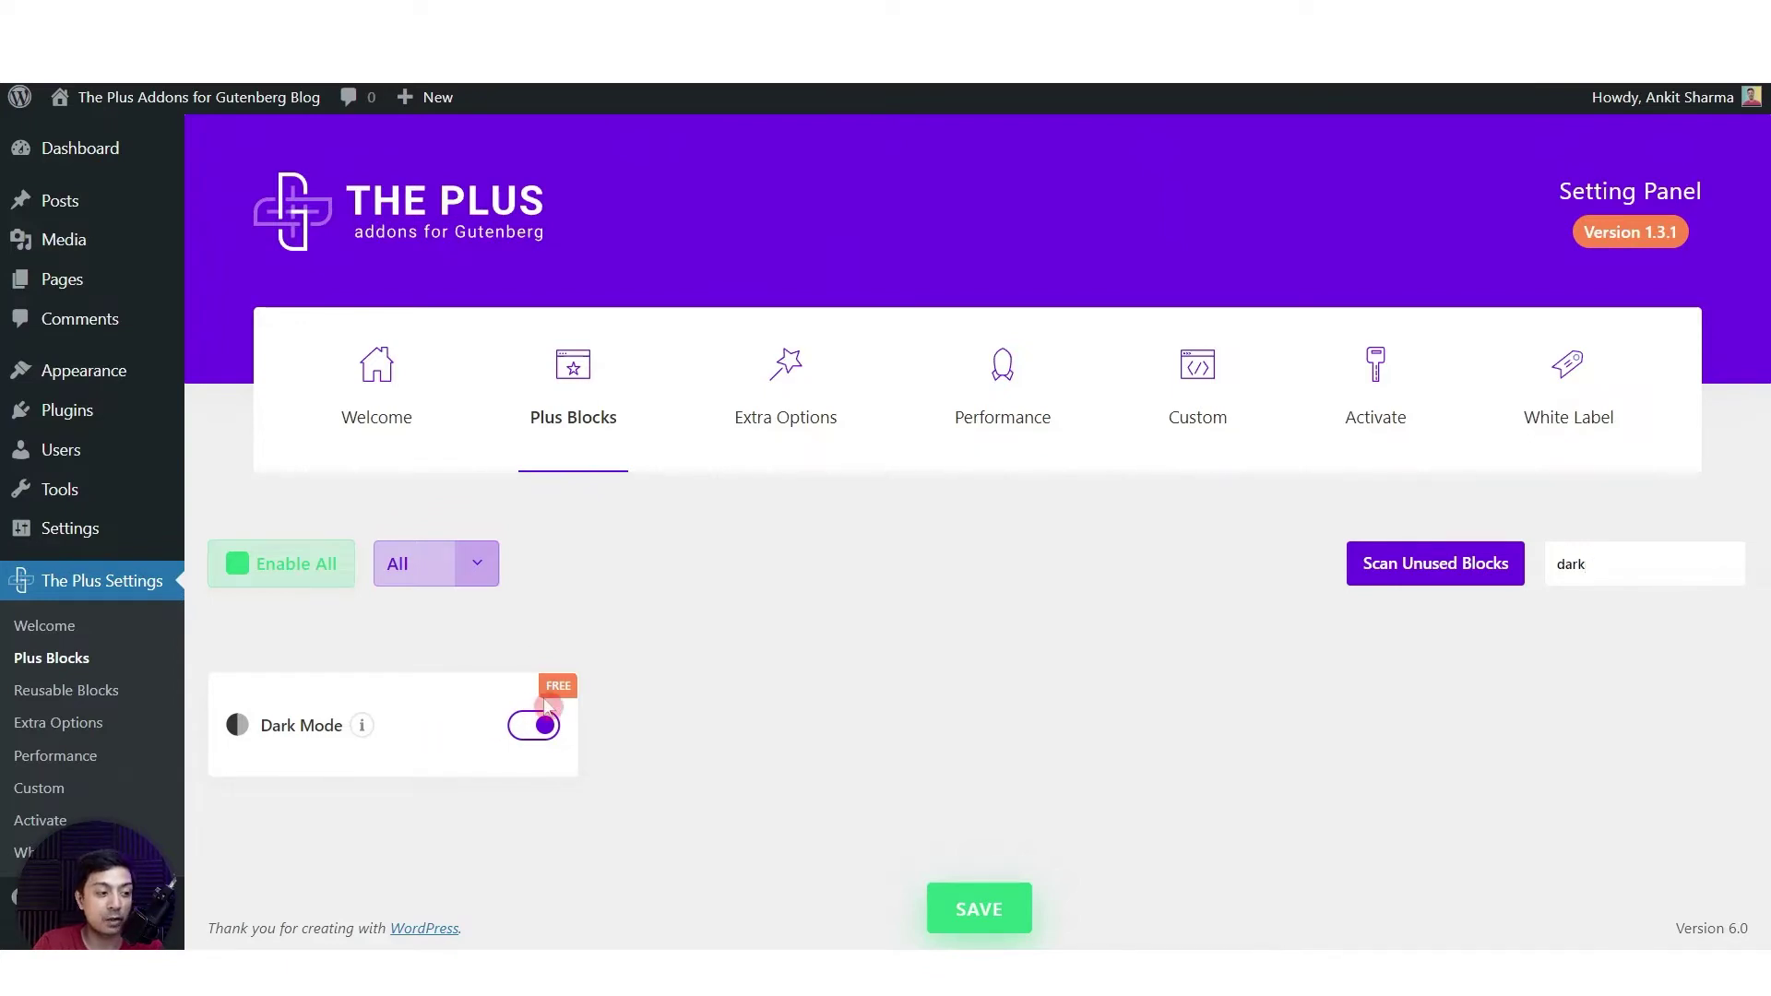
{"action": "left_click", "coordinate": [543, 735]}
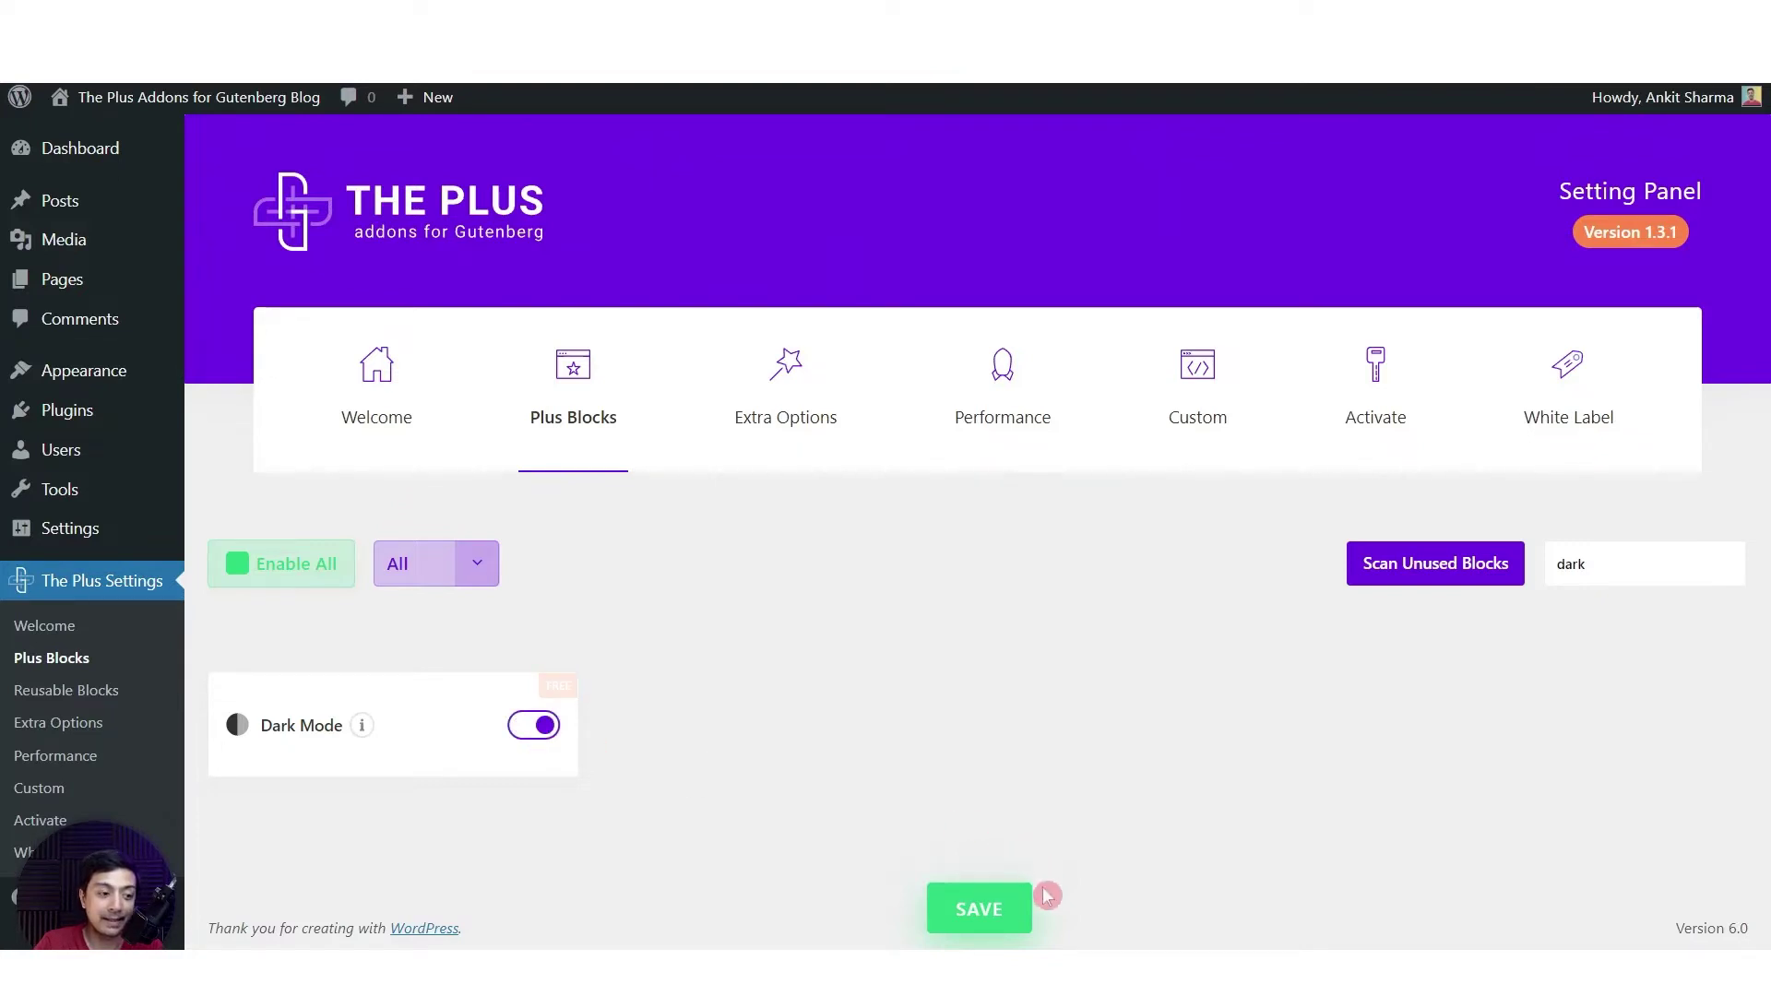
{"action": "left_click", "coordinate": [978, 908]}
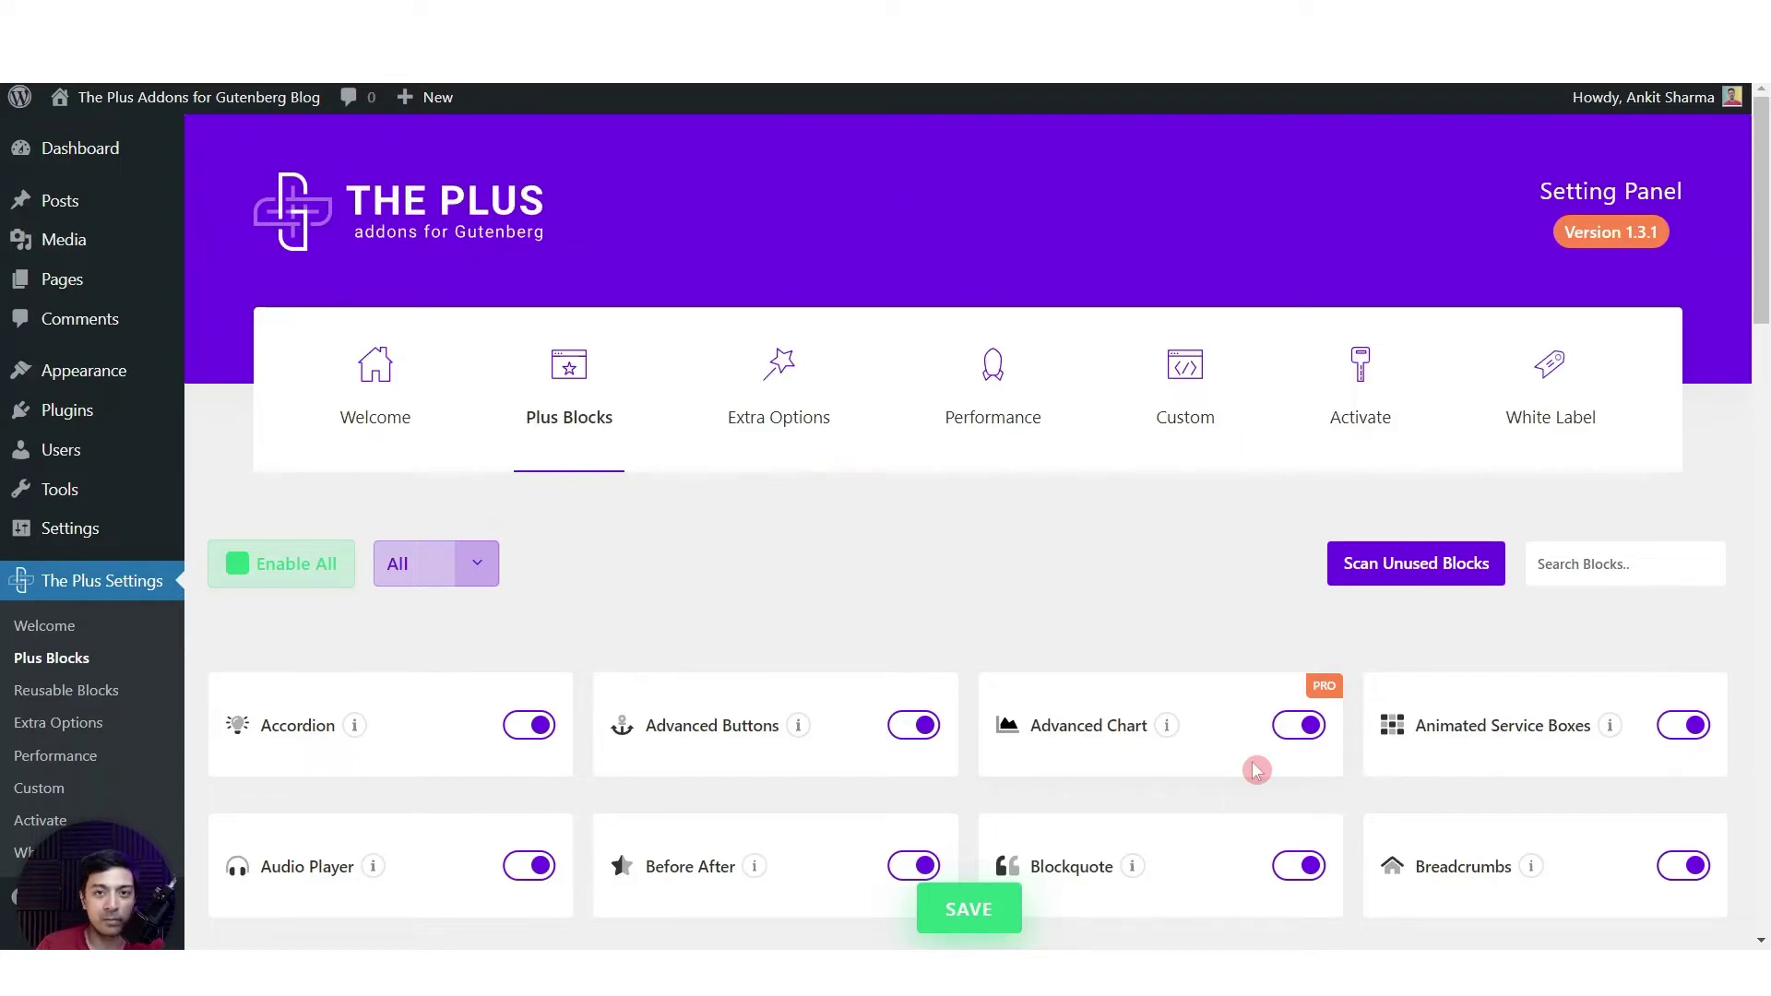
Create a new page titled "Dark Mode" and open its Plus Customiser settings
{"action": "mouse_move", "coordinate": [63, 277]}
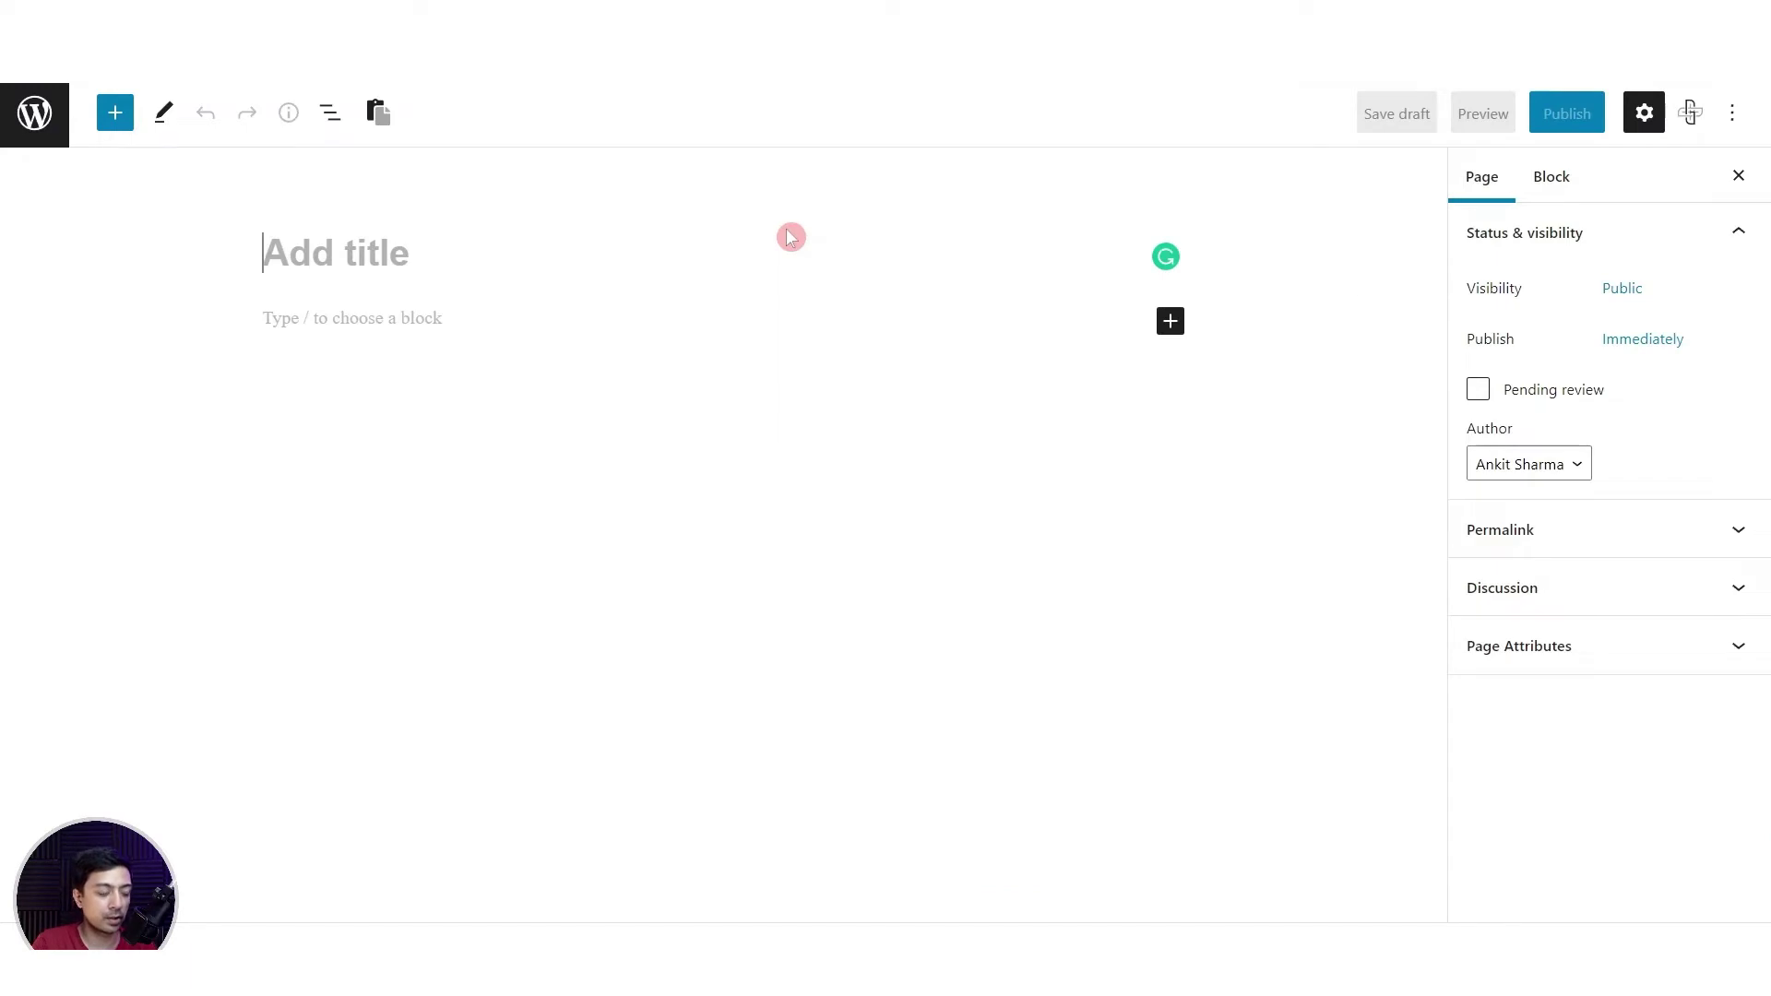
{"action": "type", "text": "Dark Mode"}
{"action": "left_click", "coordinate": [419, 323]}
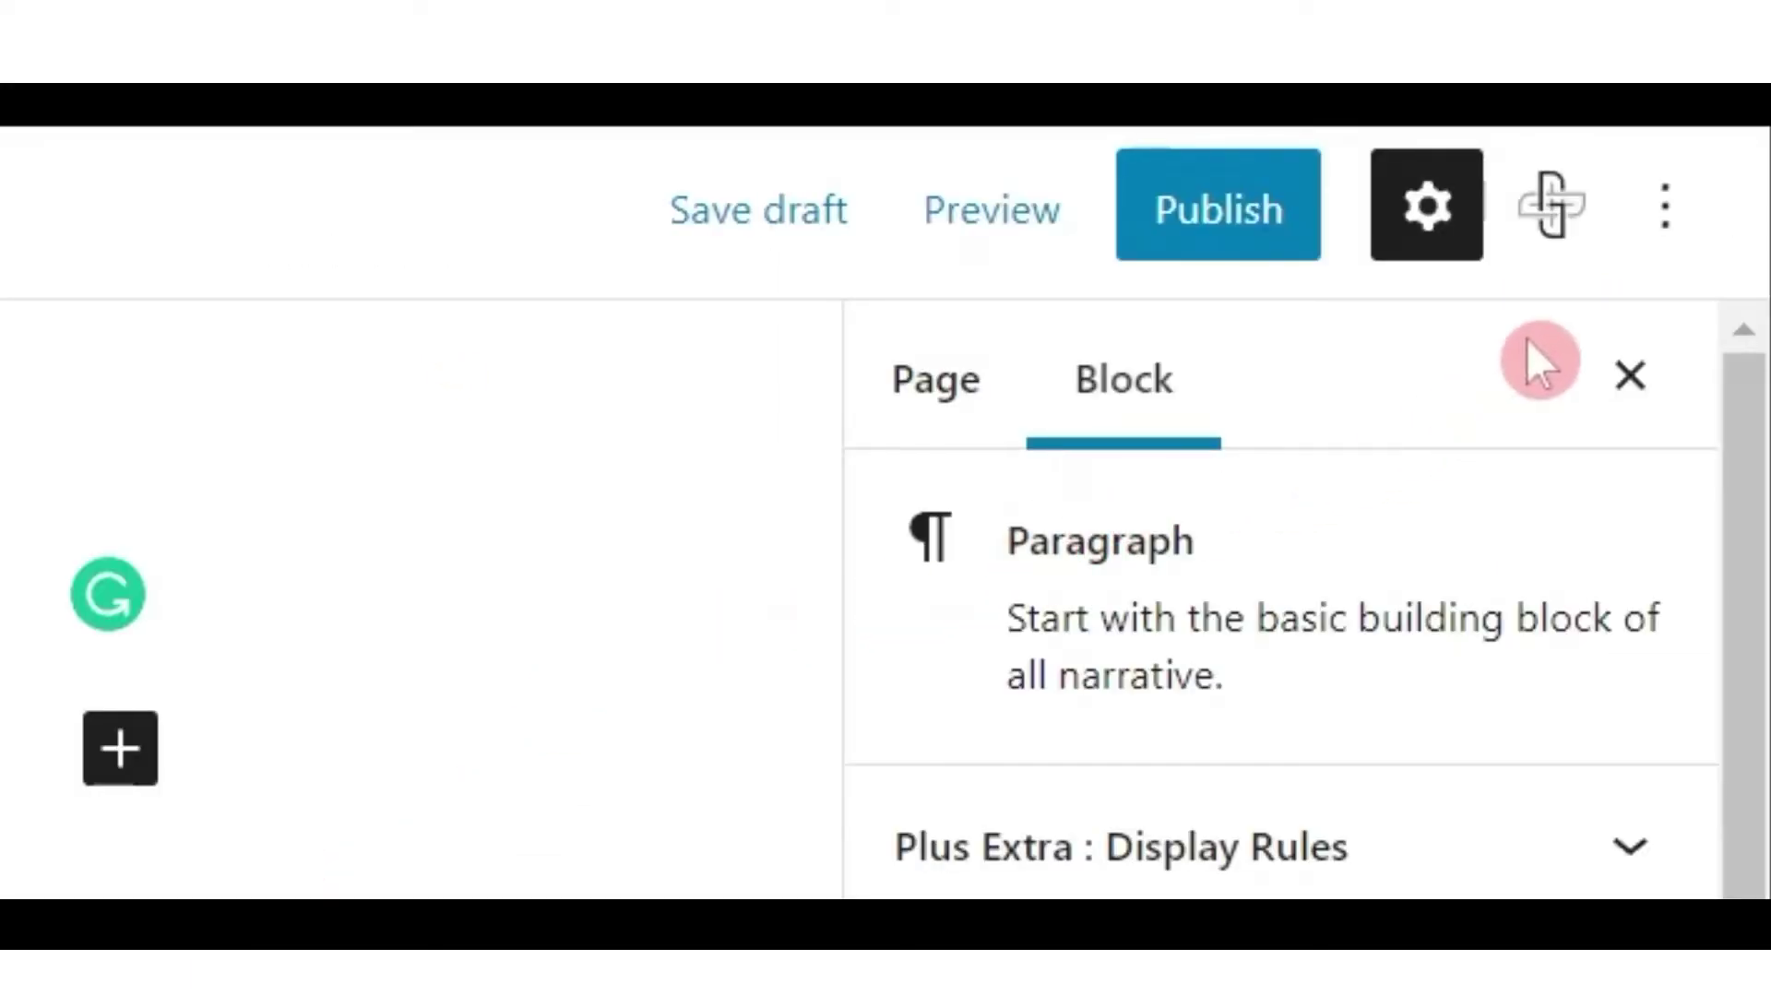
{"action": "left_click", "coordinate": [1538, 253]}
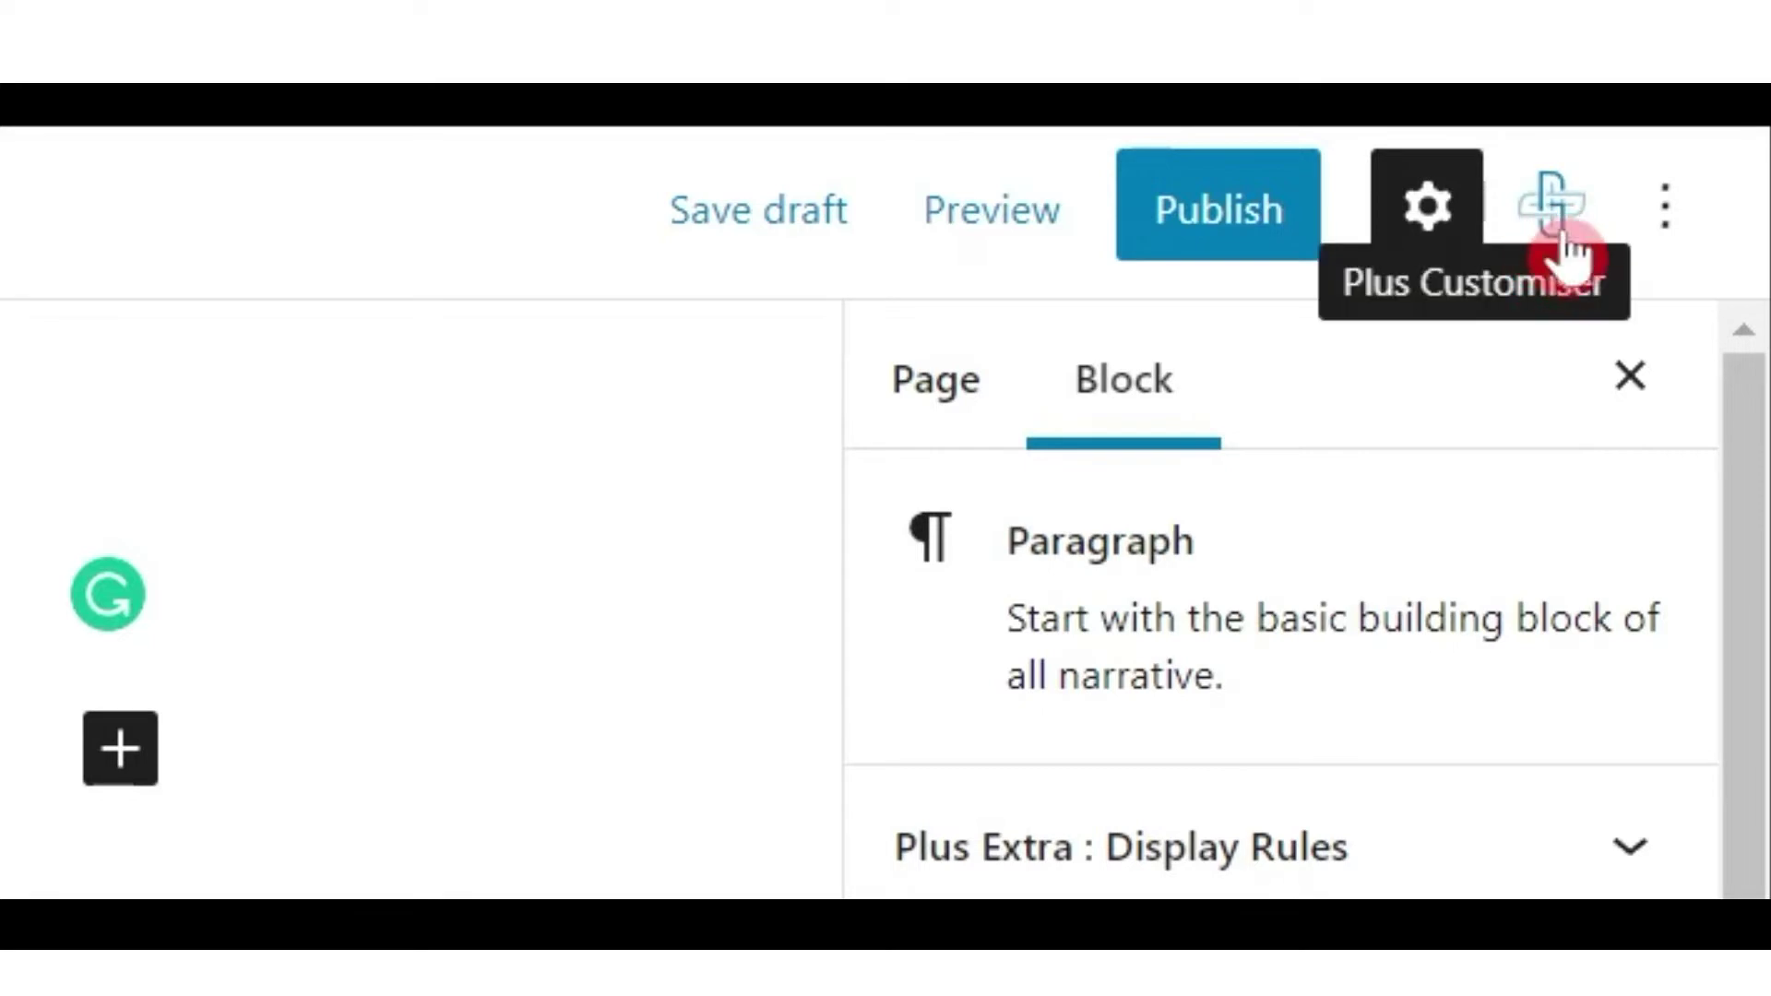
{"action": "left_click", "coordinate": [1592, 216]}
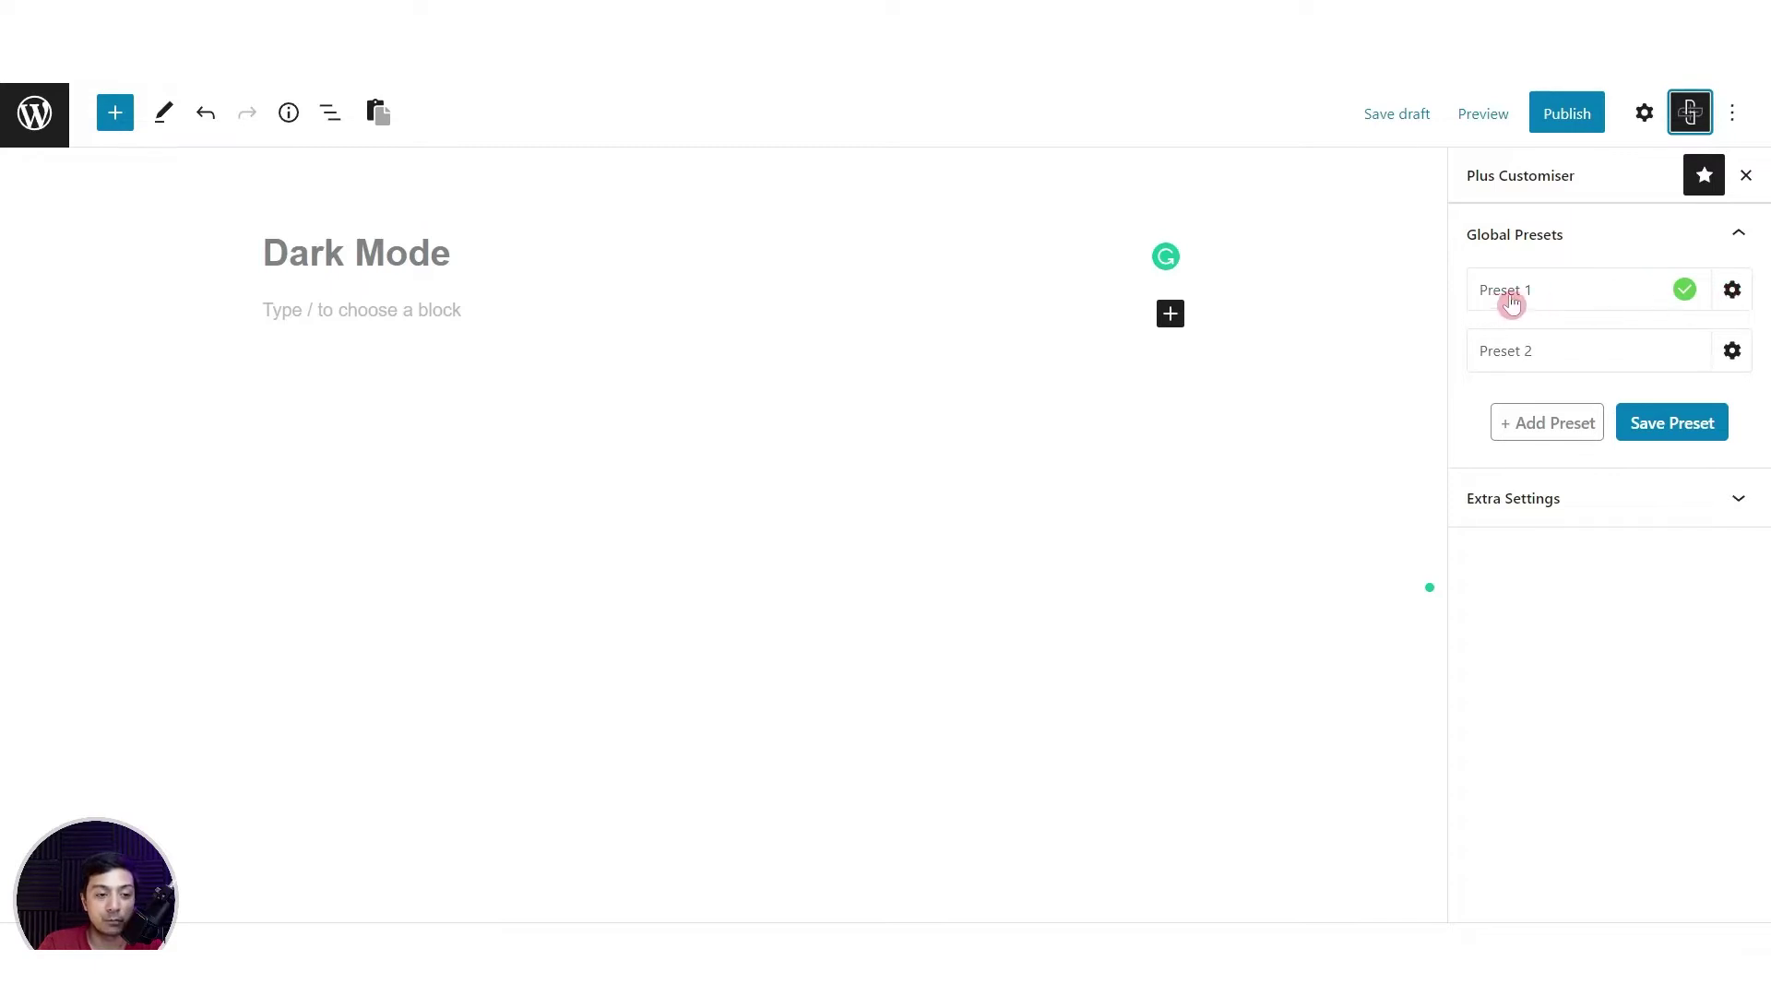
Rename the global preset Preset 1 as "Light mode" and expand its global colors
{"action": "left_click", "coordinate": [1733, 297]}
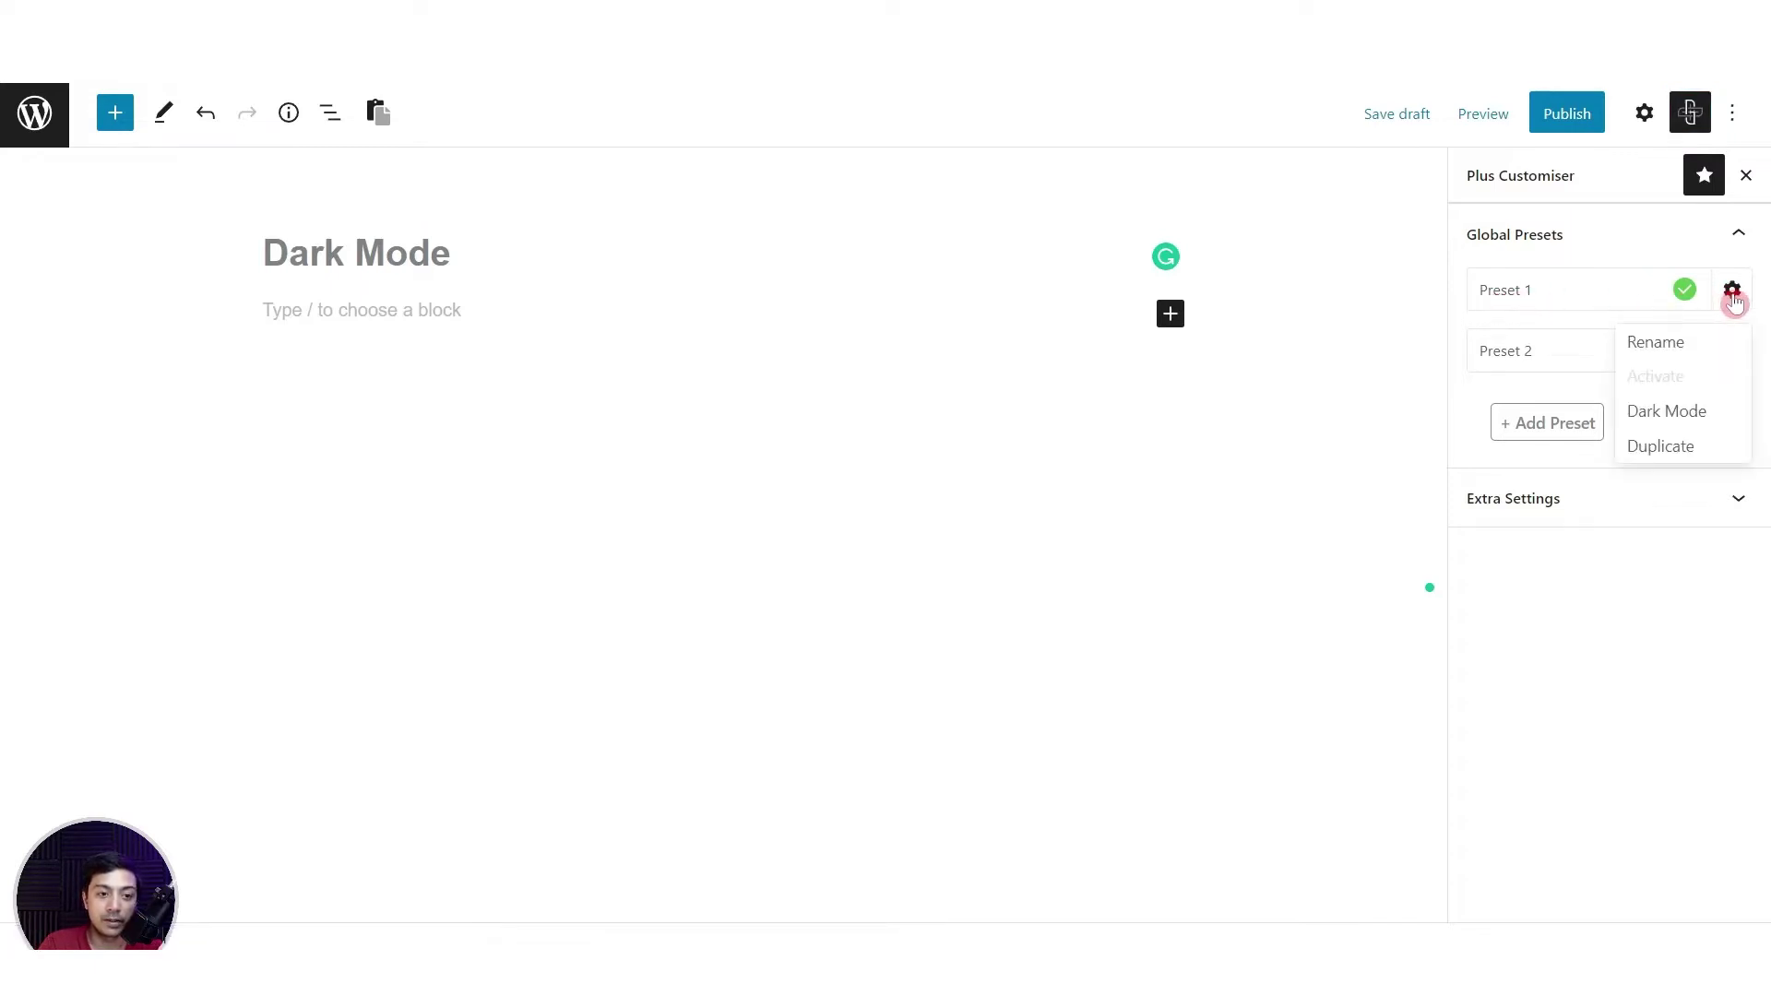
{"action": "left_click", "coordinate": [1681, 348]}
{"action": "key", "text": "BackSpace"}
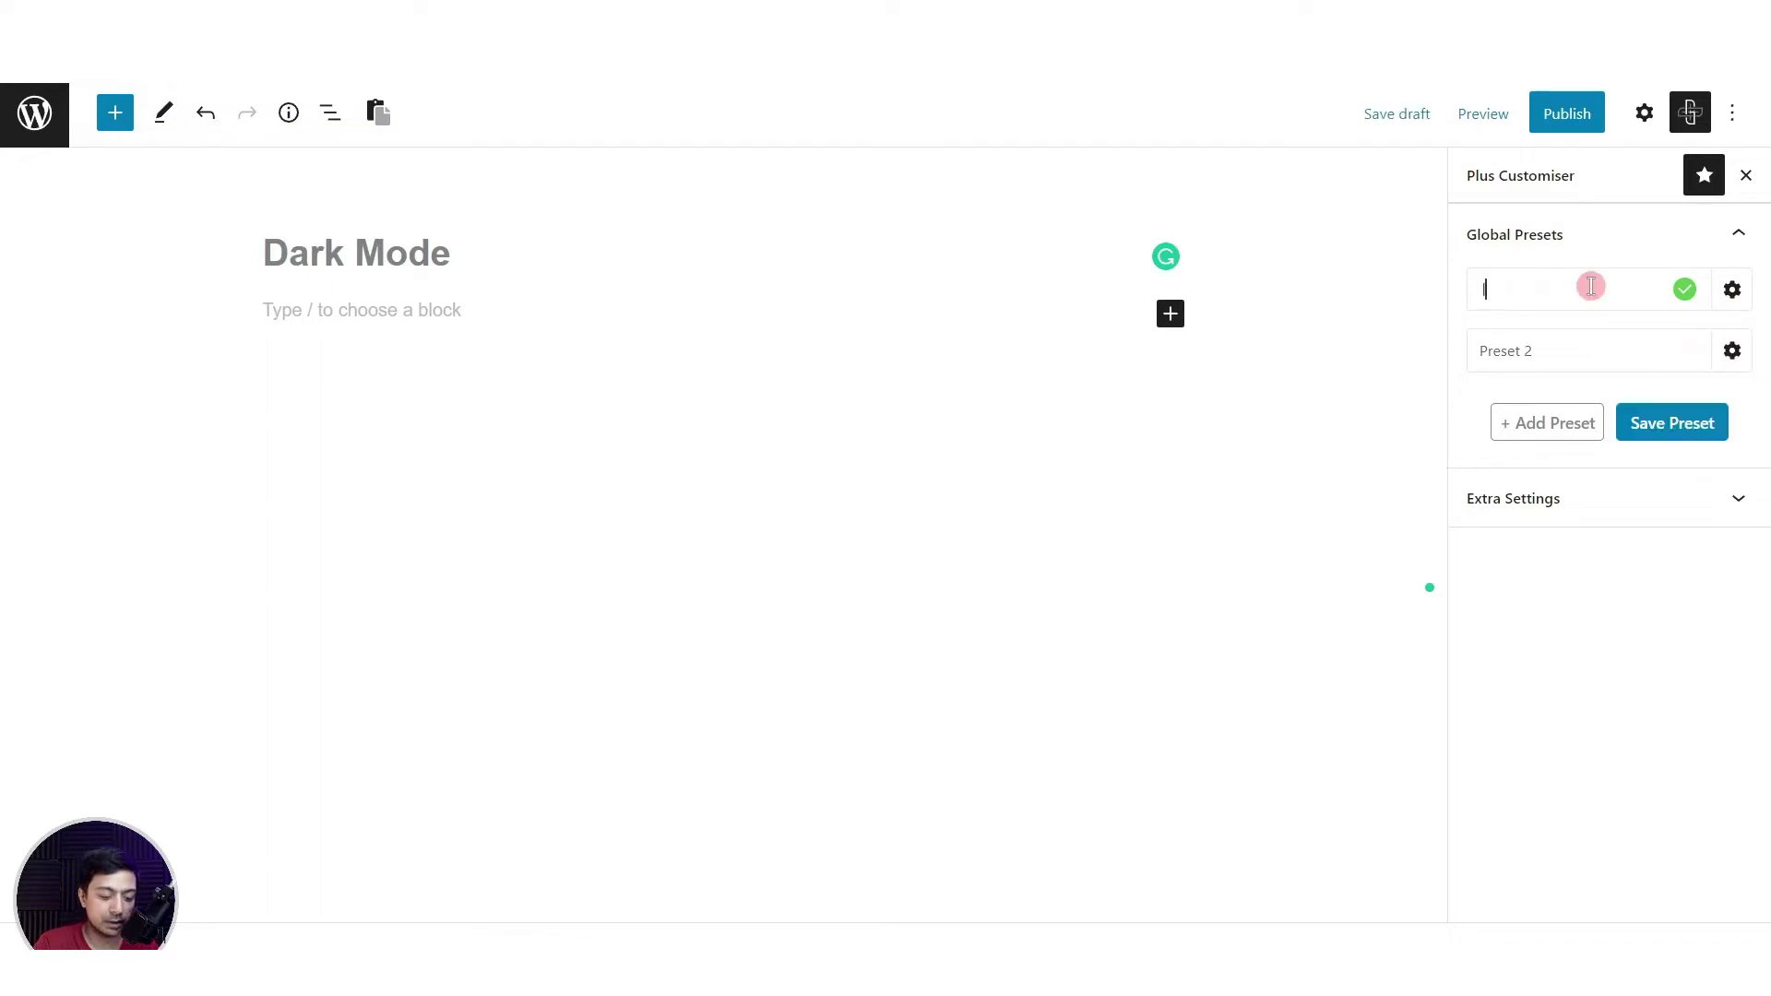
{"action": "type", "text": "llight Mode"}
{"action": "key", "text": "ctrl+a"}
{"action": "type", "text": "L"}
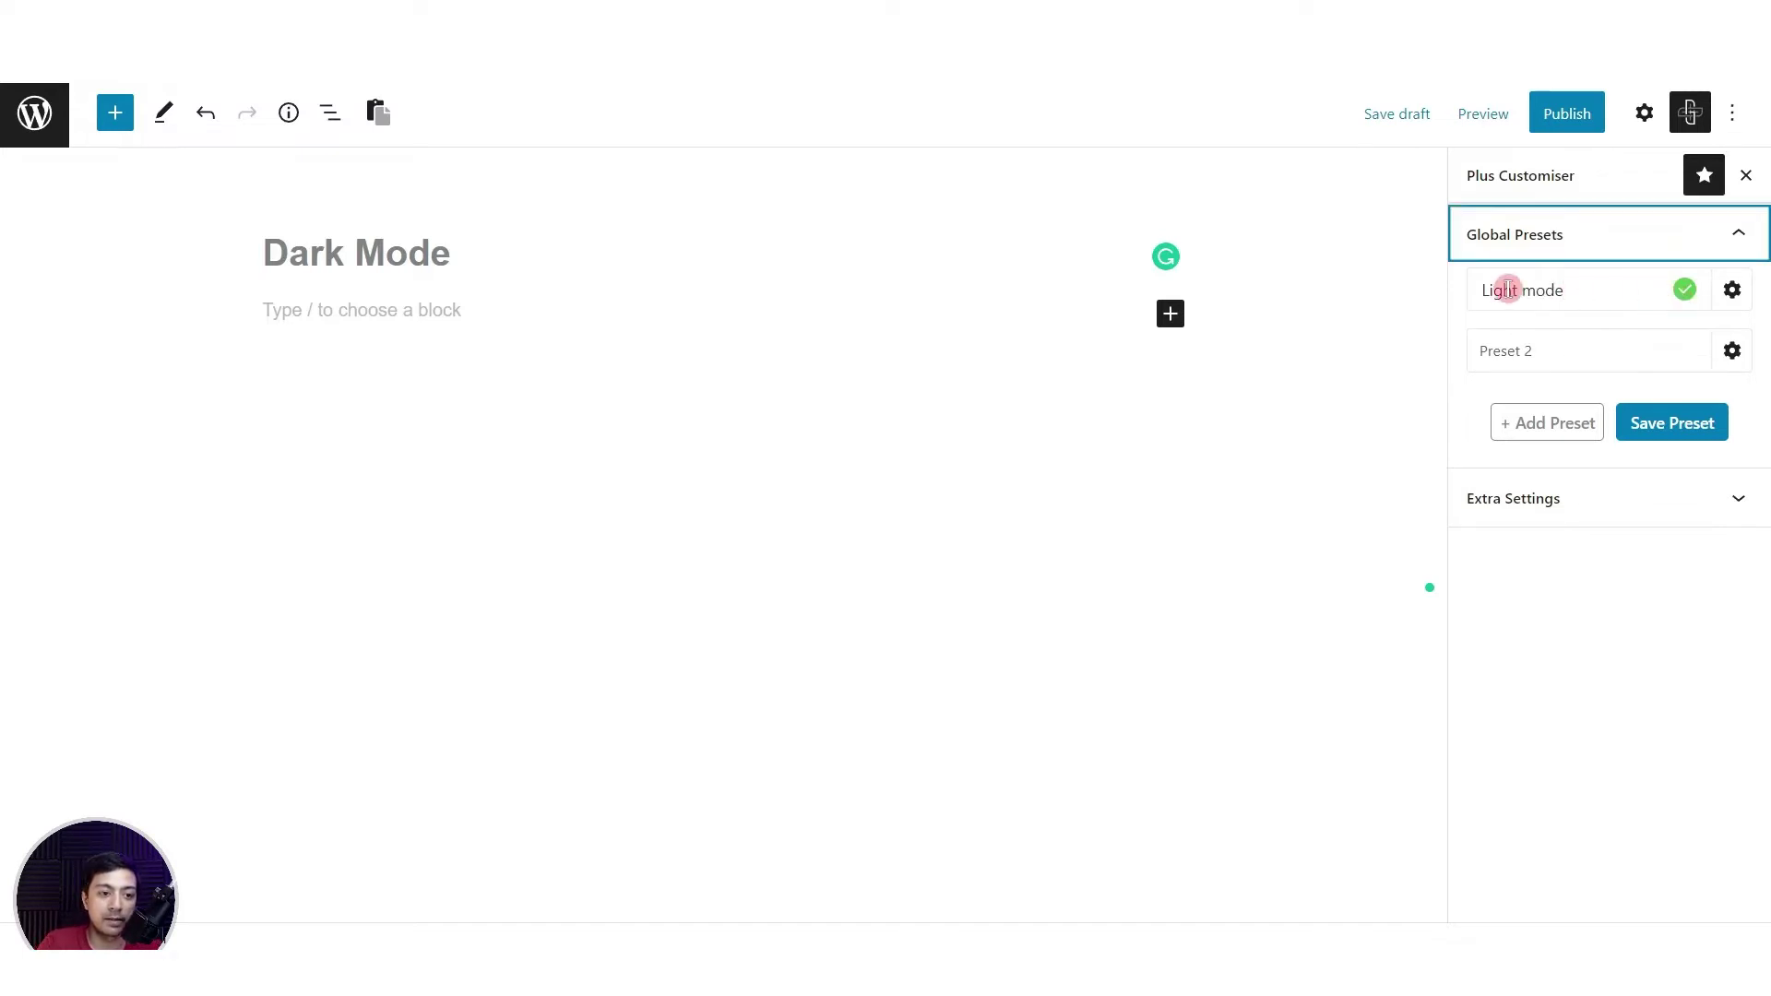
{"action": "left_click", "coordinate": [1481, 293]}
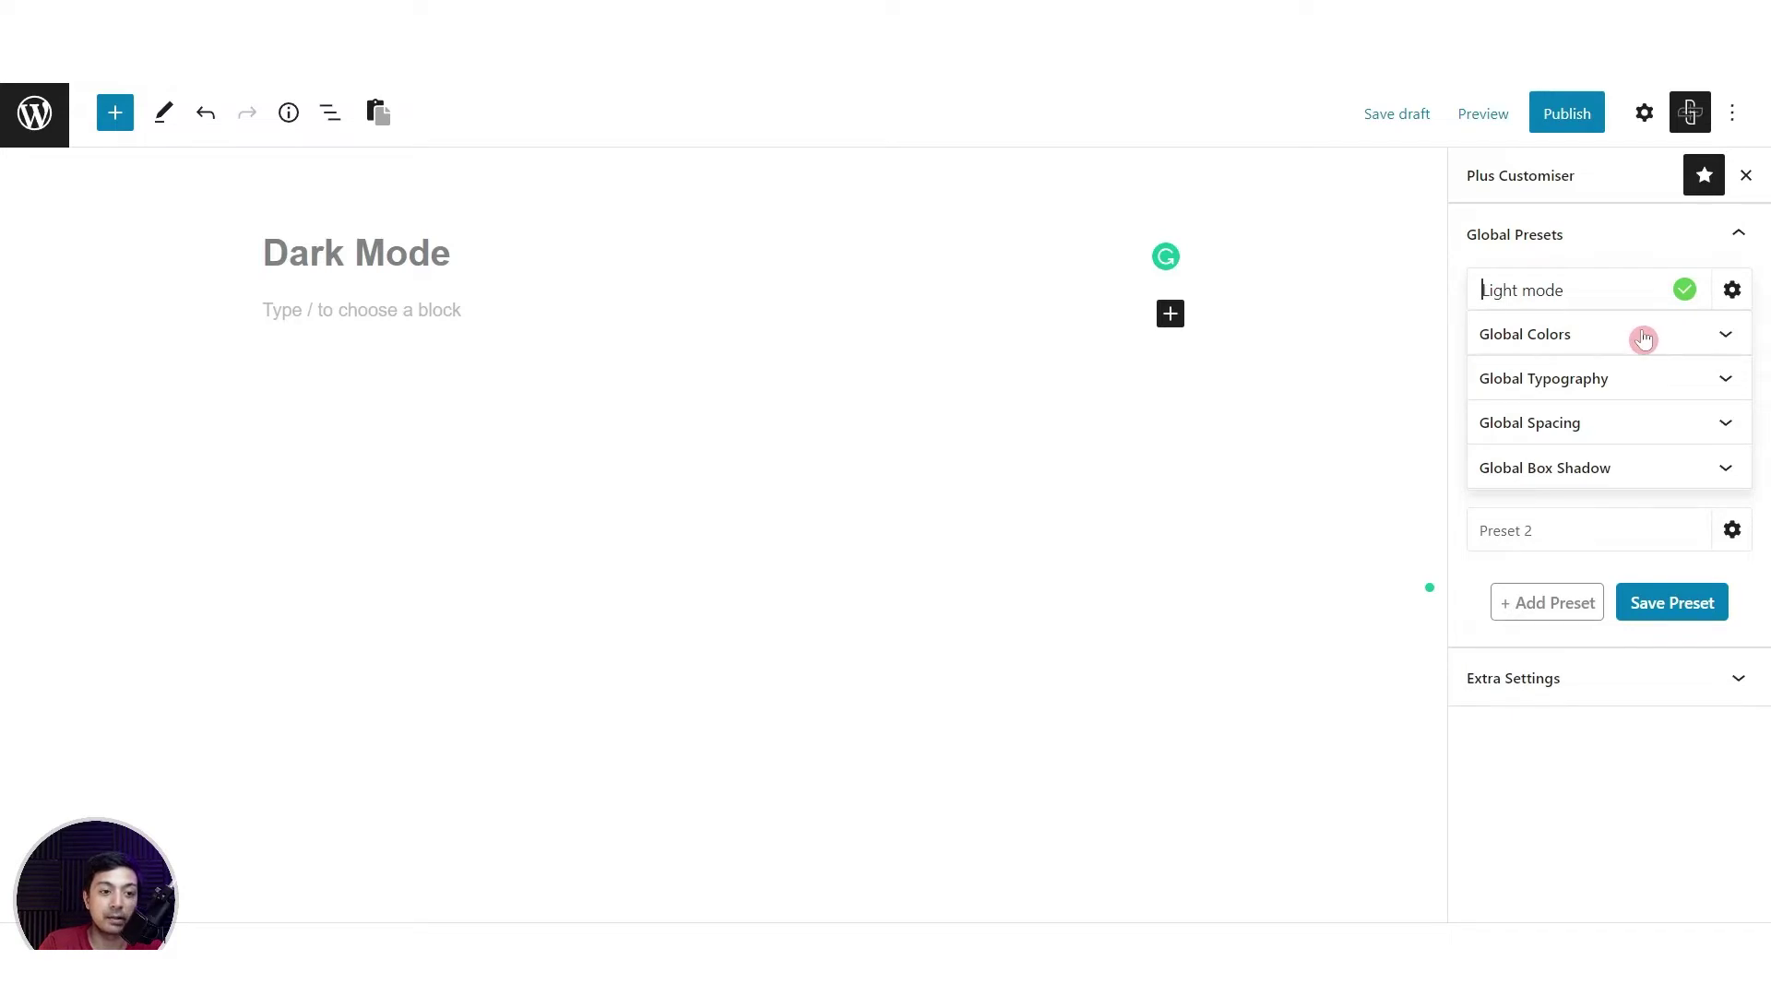
{"action": "left_click", "coordinate": [1722, 334]}
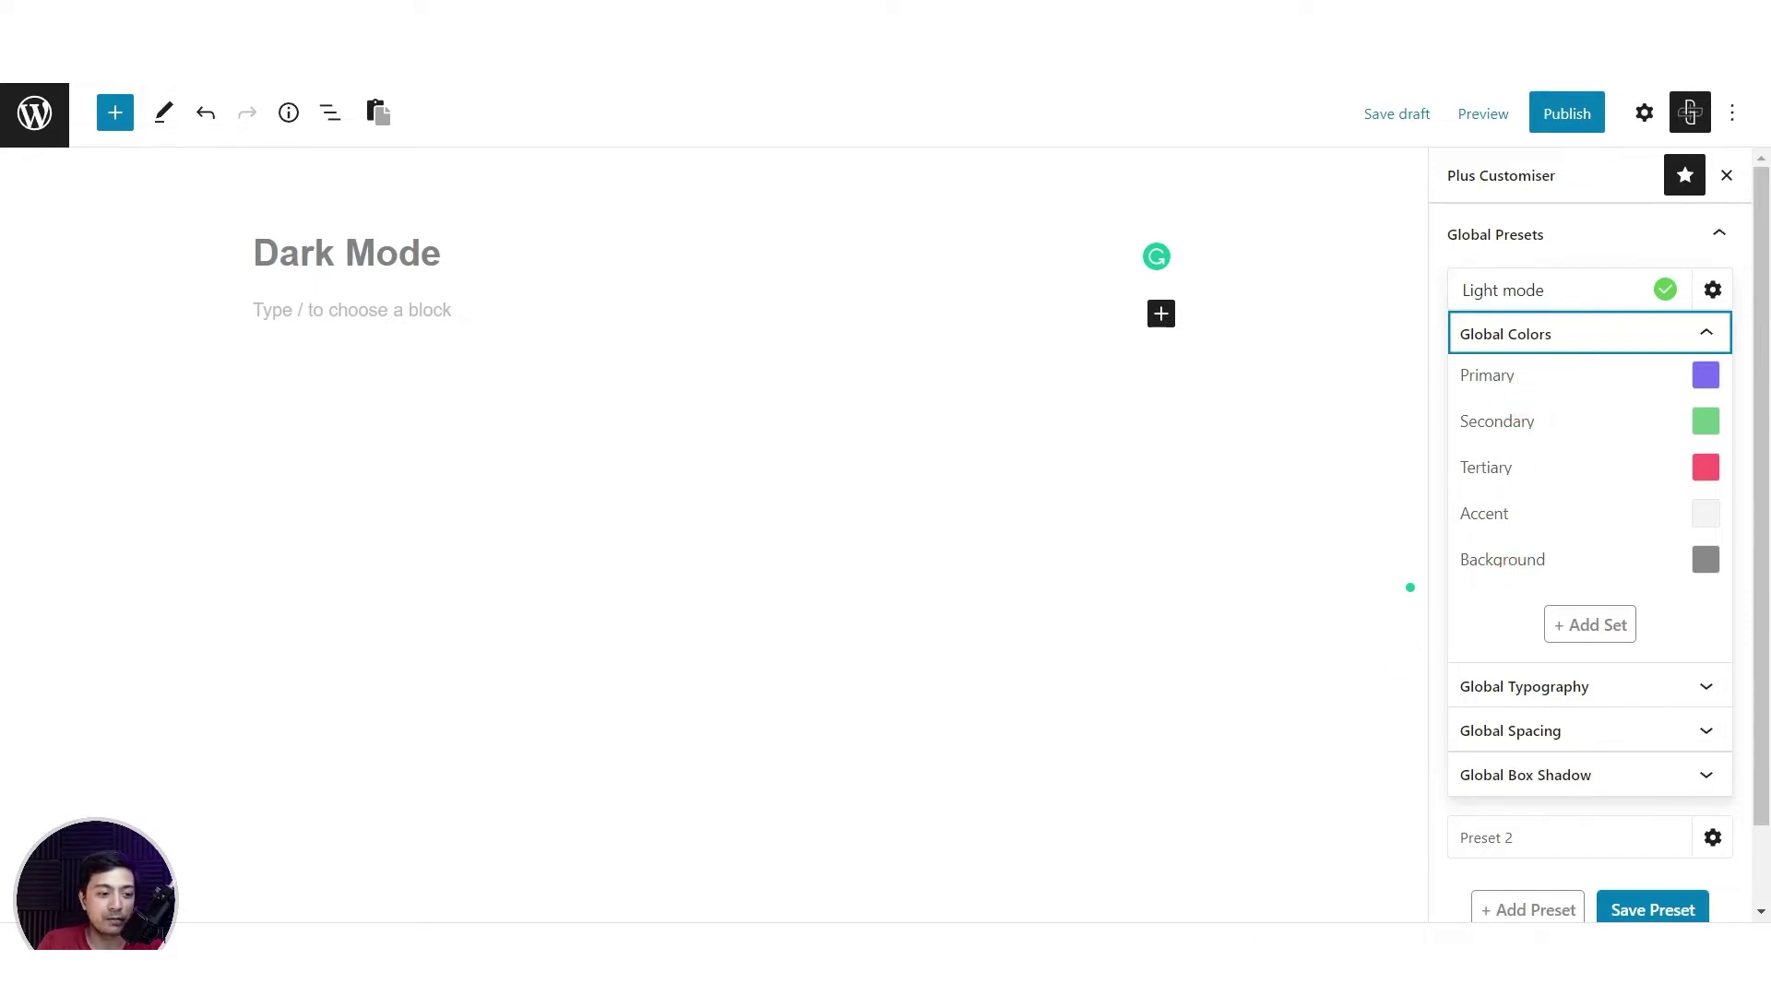
Switch to the Notepad notes and review the Light Mode and Dark Mode color codes against the preset's color list
{"action": "key", "text": "alt+Tab"}
{"action": "left_click_drag", "start_coordinate": [540, 188], "coordinate": [624, 181]}
{"action": "left_click_drag", "start_coordinate": [1463, 411], "coordinate": [773, 393]}
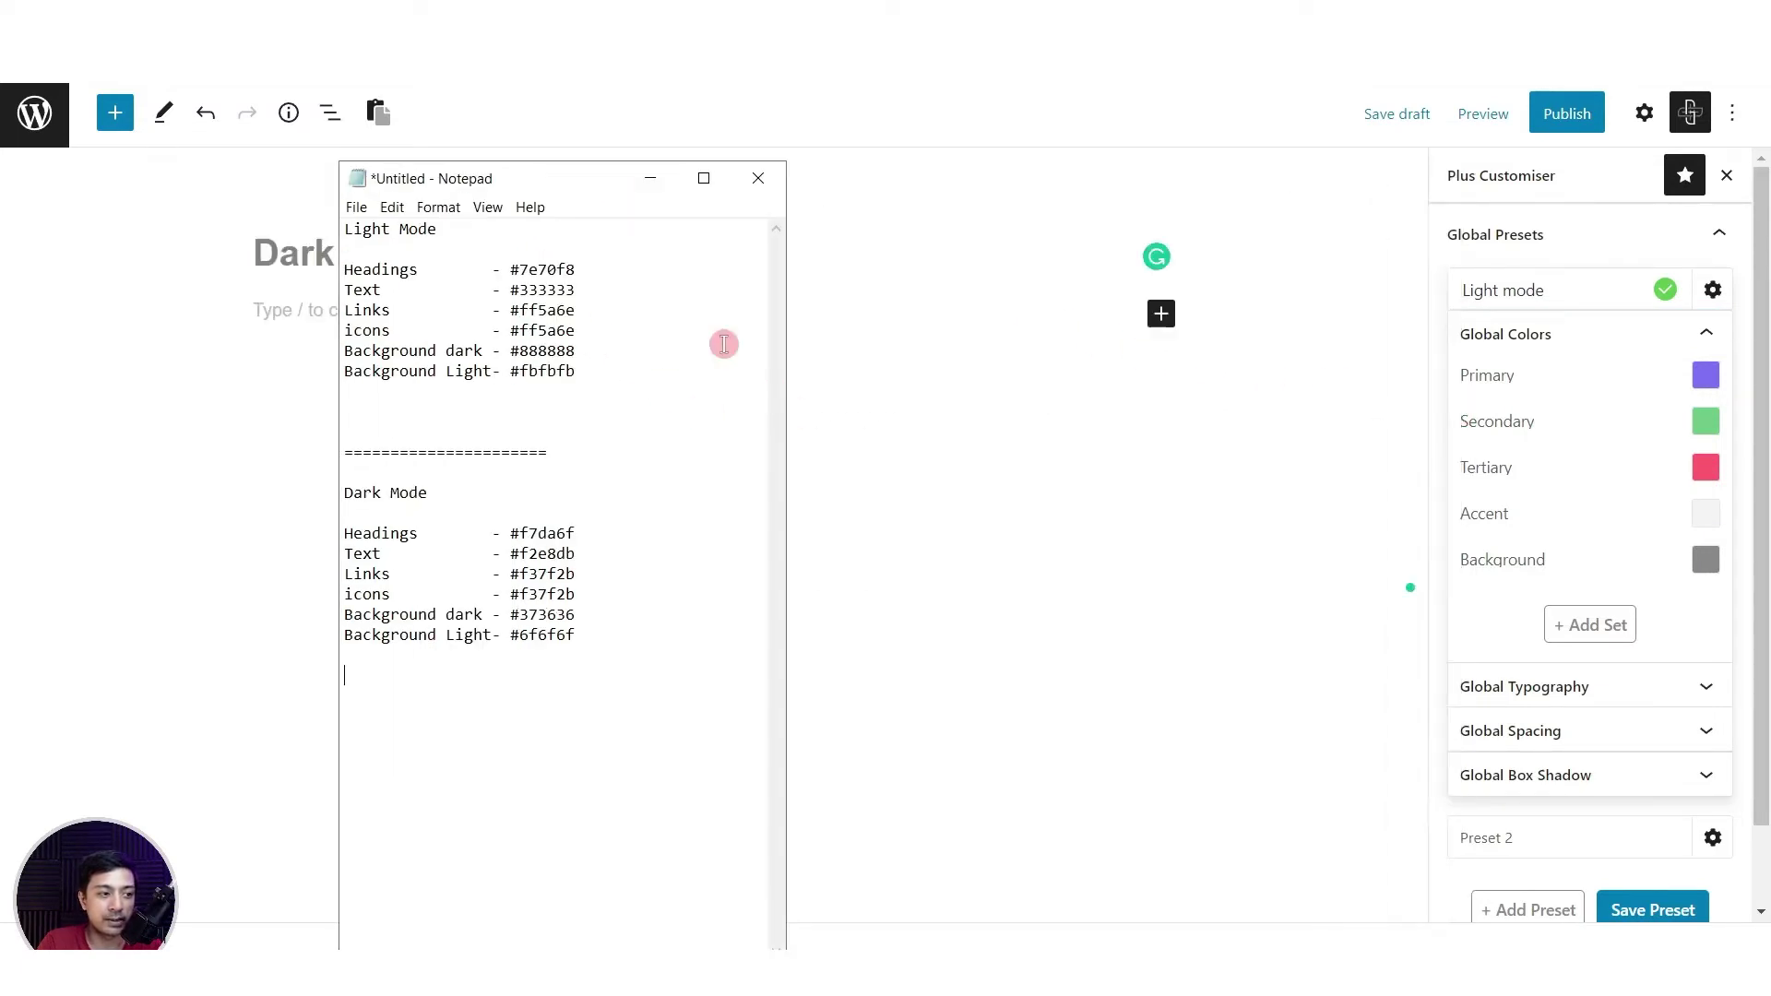
{"action": "left_click_drag", "start_coordinate": [593, 186], "coordinate": [1038, 188]}
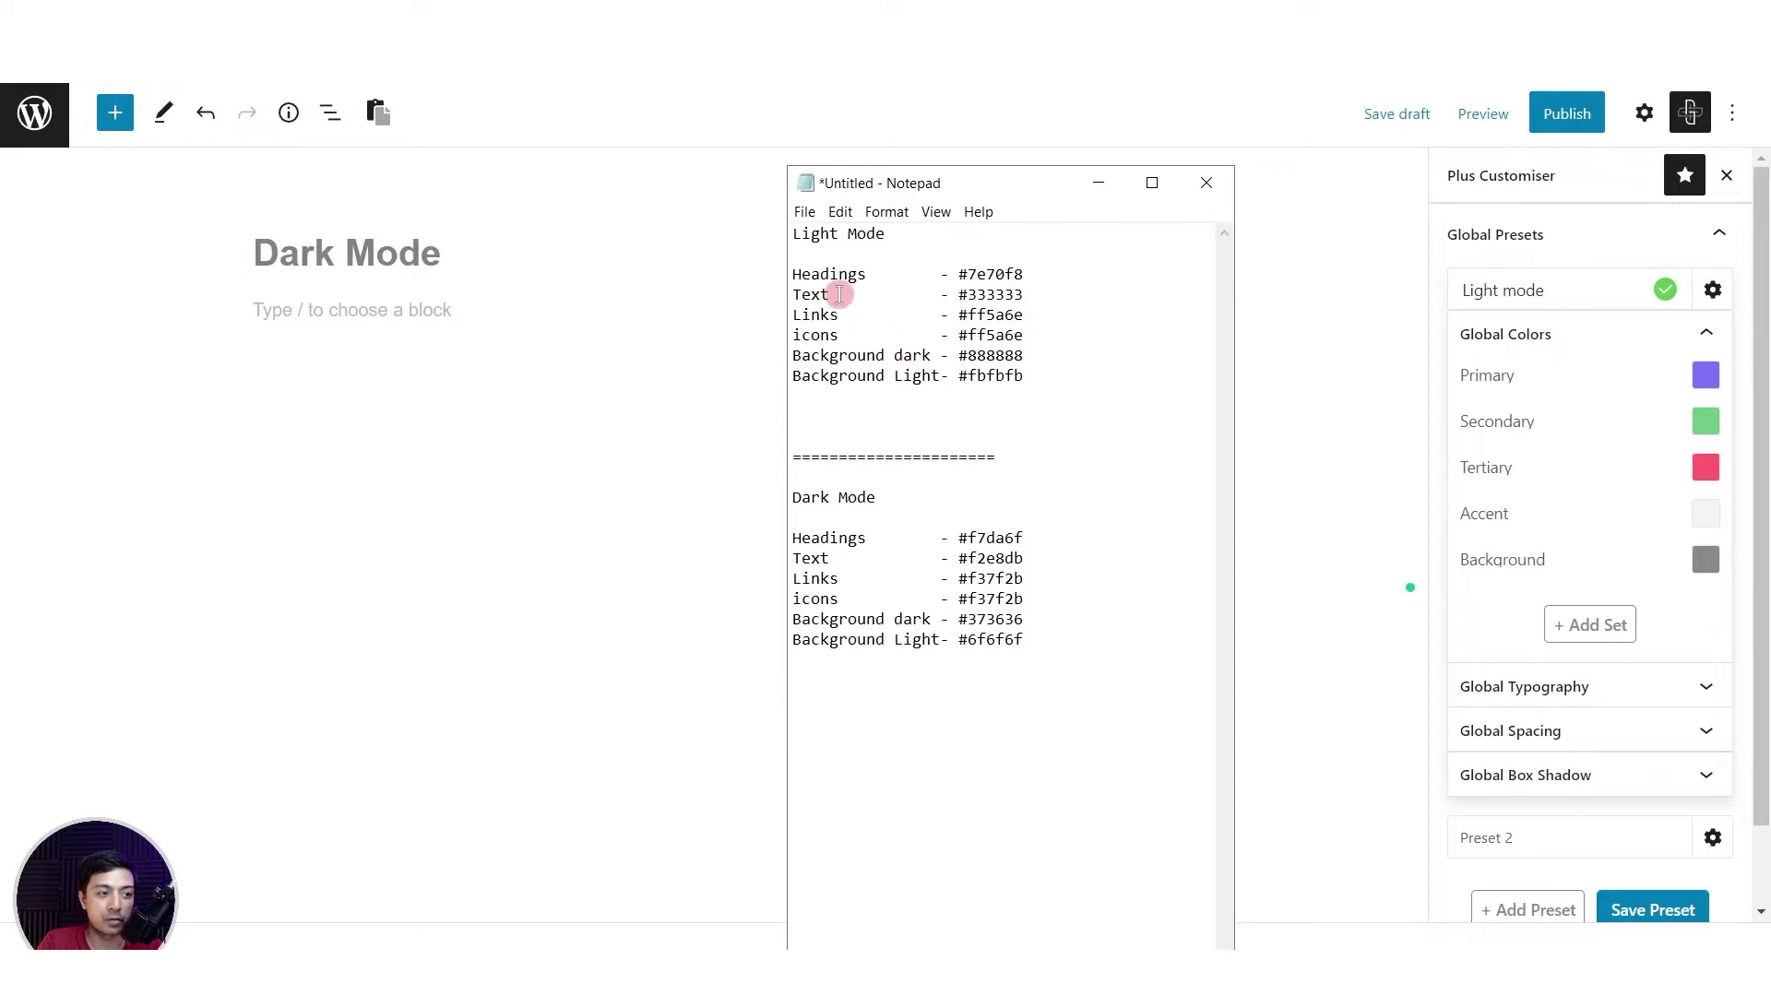
{"action": "left_click_drag", "start_coordinate": [799, 276], "coordinate": [1023, 377]}
{"action": "left_click_drag", "start_coordinate": [846, 542], "coordinate": [1057, 643]}
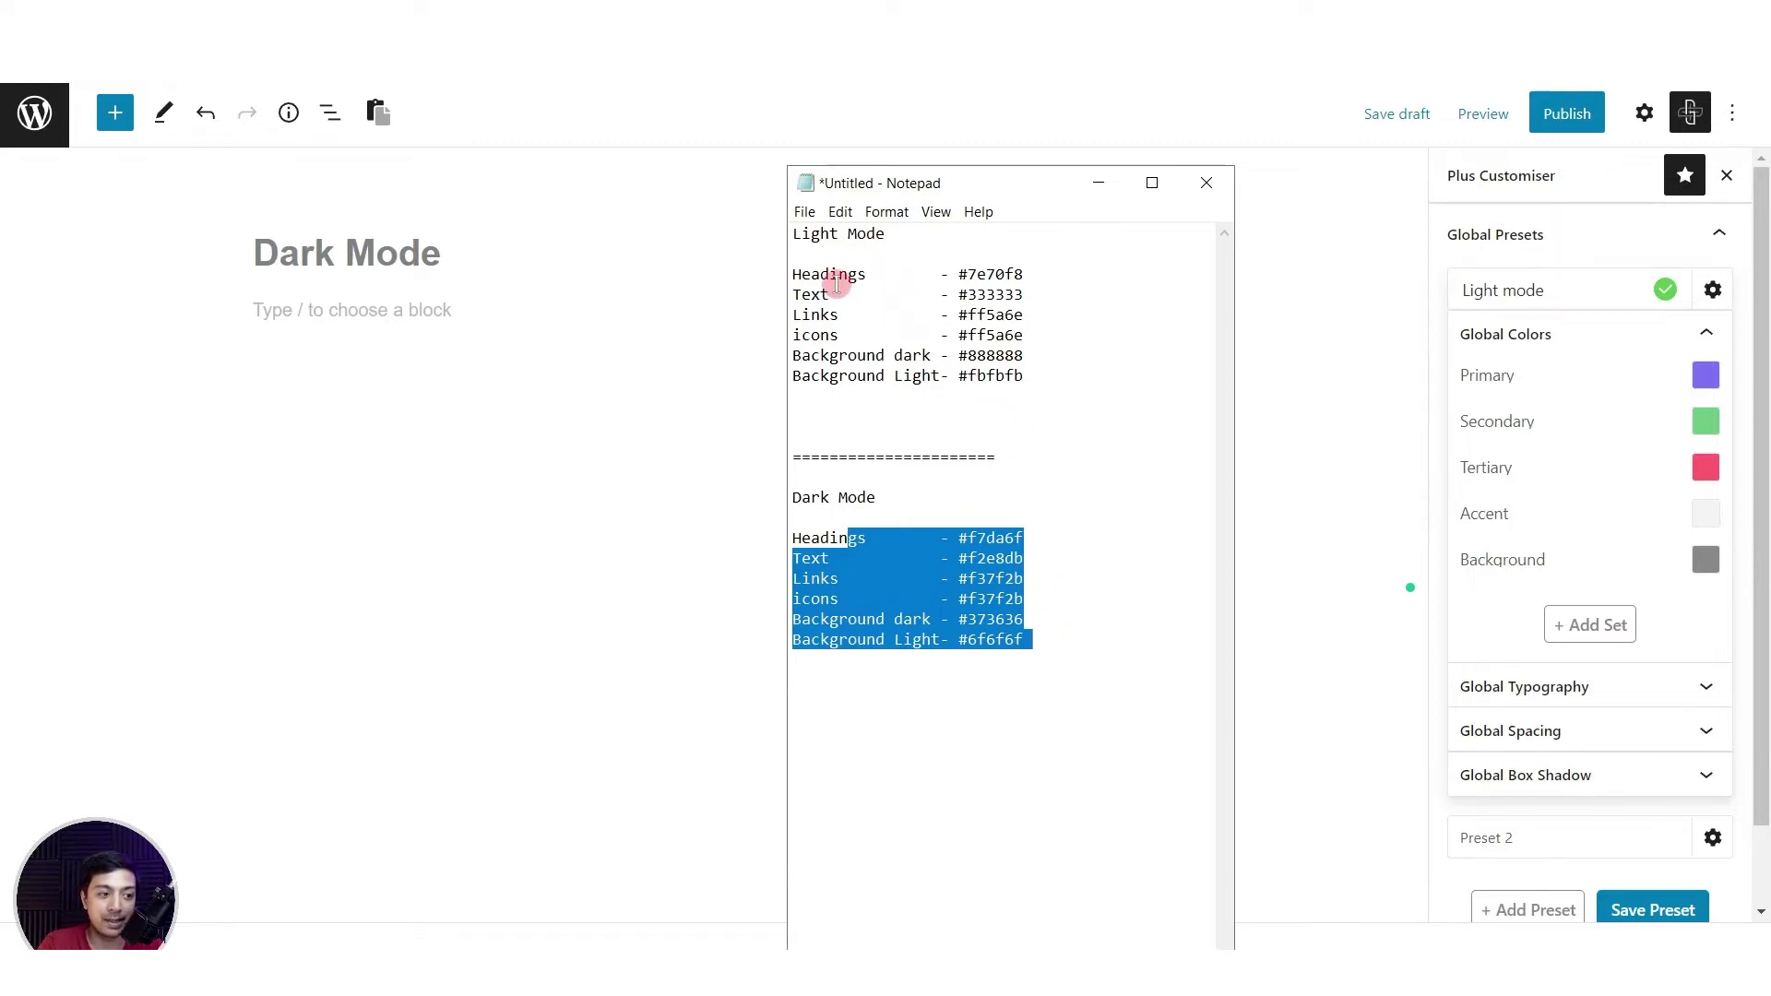
{"action": "mouse_move", "coordinate": [1506, 382]}
{"action": "mouse_move", "coordinate": [1506, 578]}
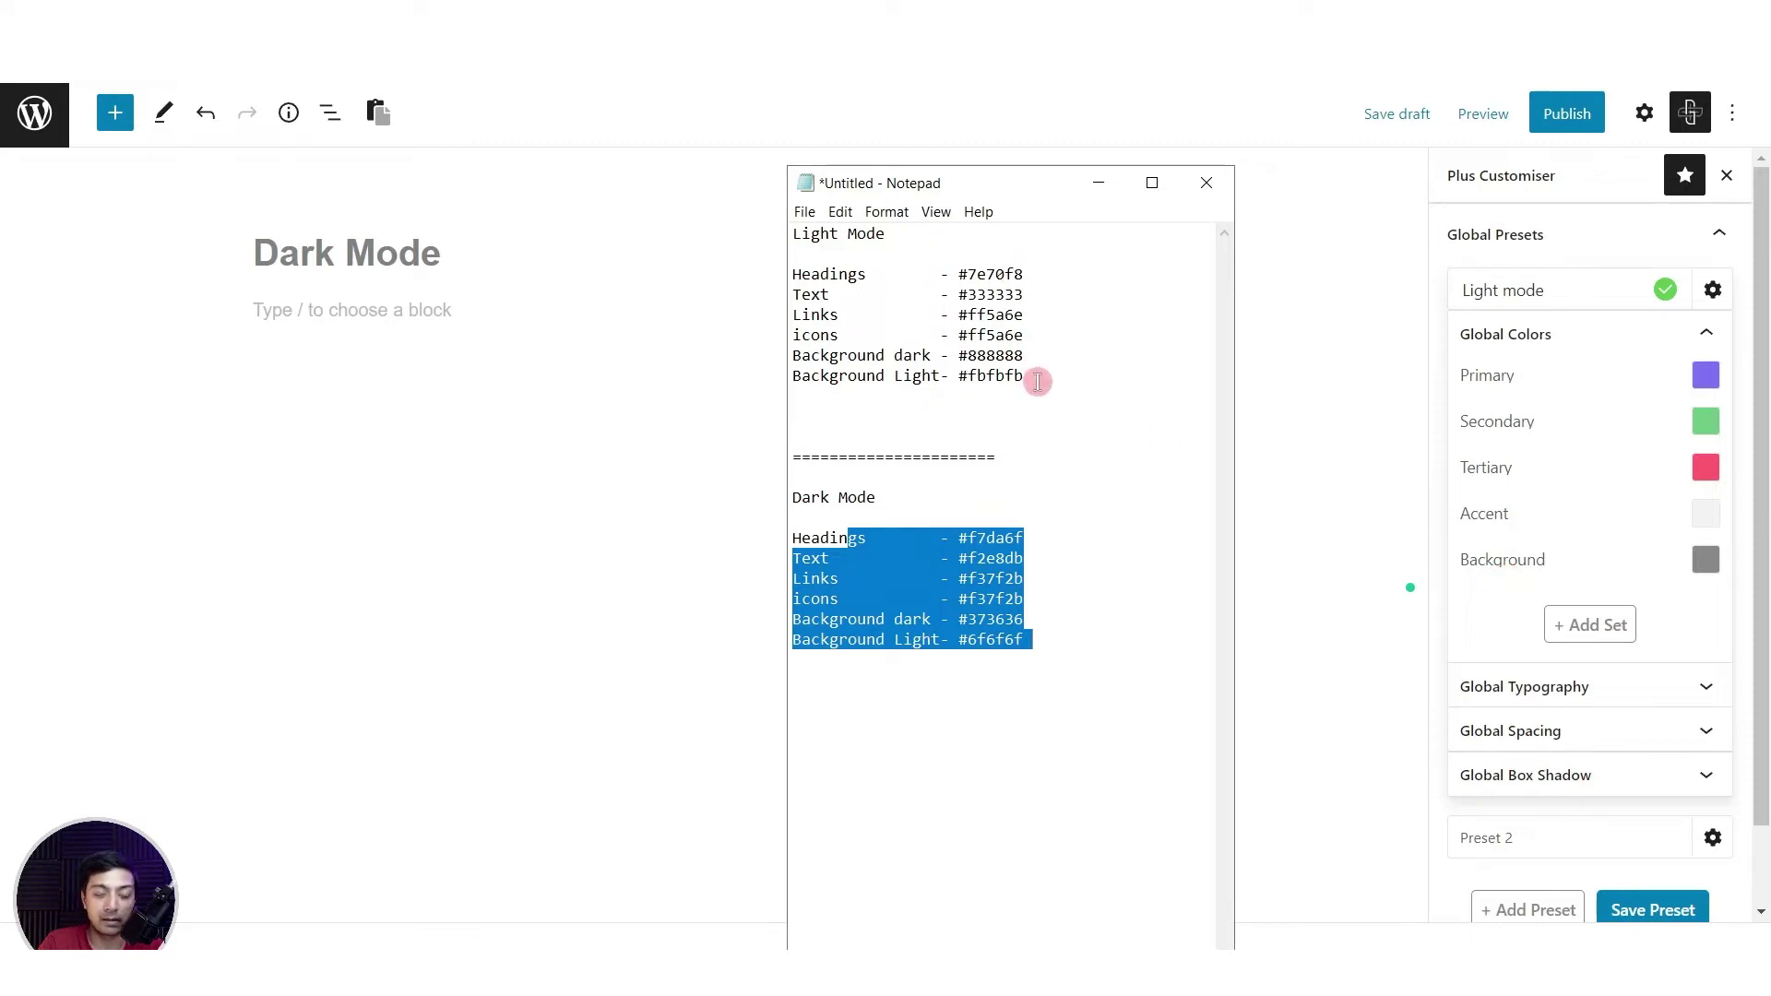
Rename the Primary global color of the Light mode preset as "Headings"
{"action": "left_click", "coordinate": [1504, 382]}
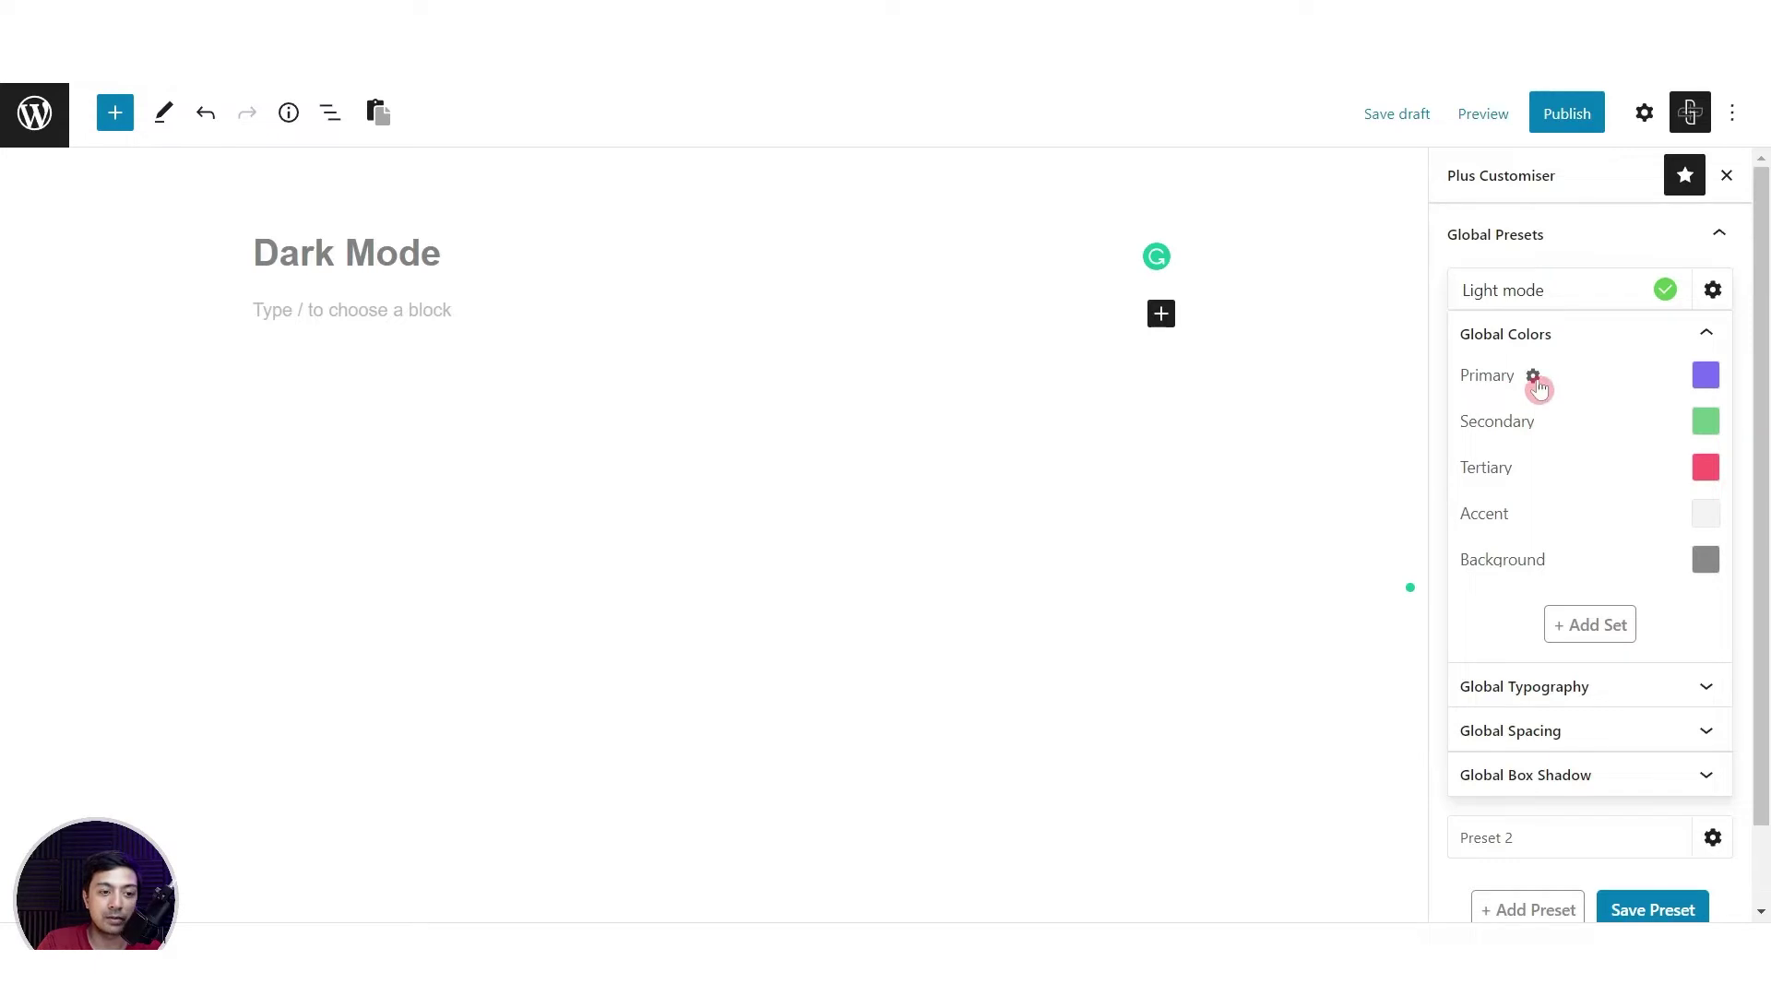
{"action": "left_click", "coordinate": [1534, 379]}
{"action": "left_click", "coordinate": [1492, 426]}
{"action": "key", "text": "ctrl+a"}
{"action": "type", "text": "He"}
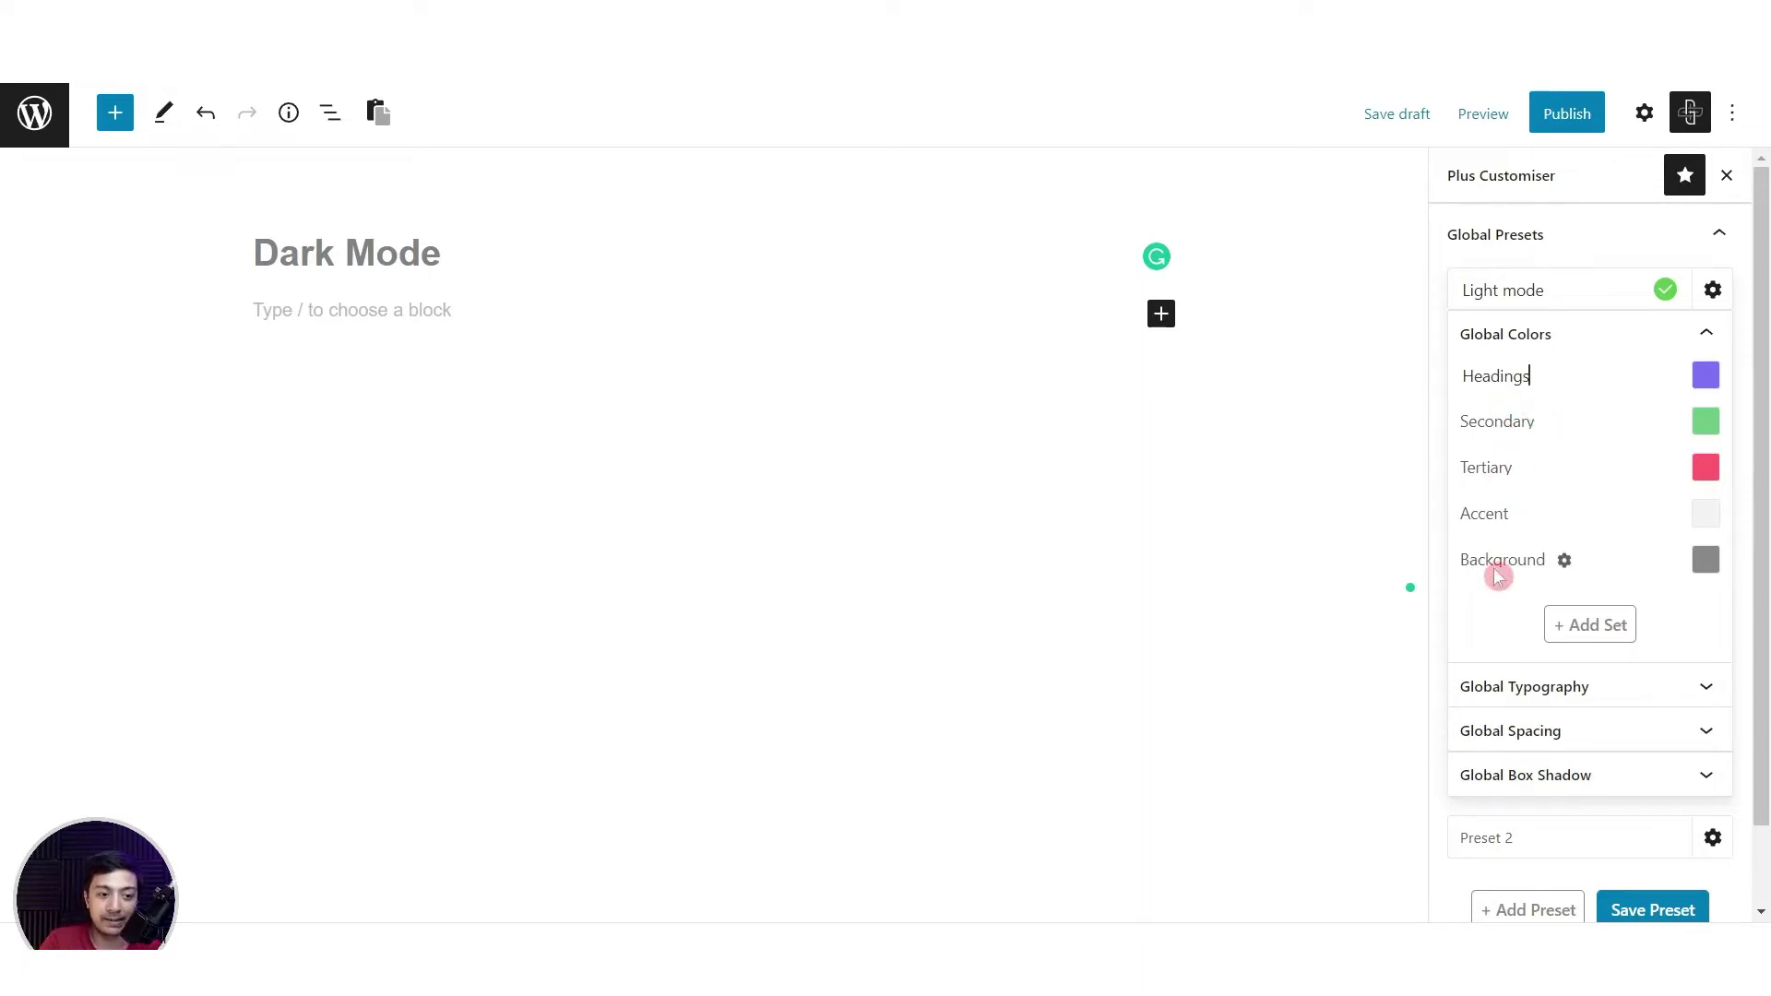
Add a sixth color to the Light mode preset and name the remaining colors Text, Links, Icons, Background Dark and Background light
{"action": "left_click", "coordinate": [1586, 624]}
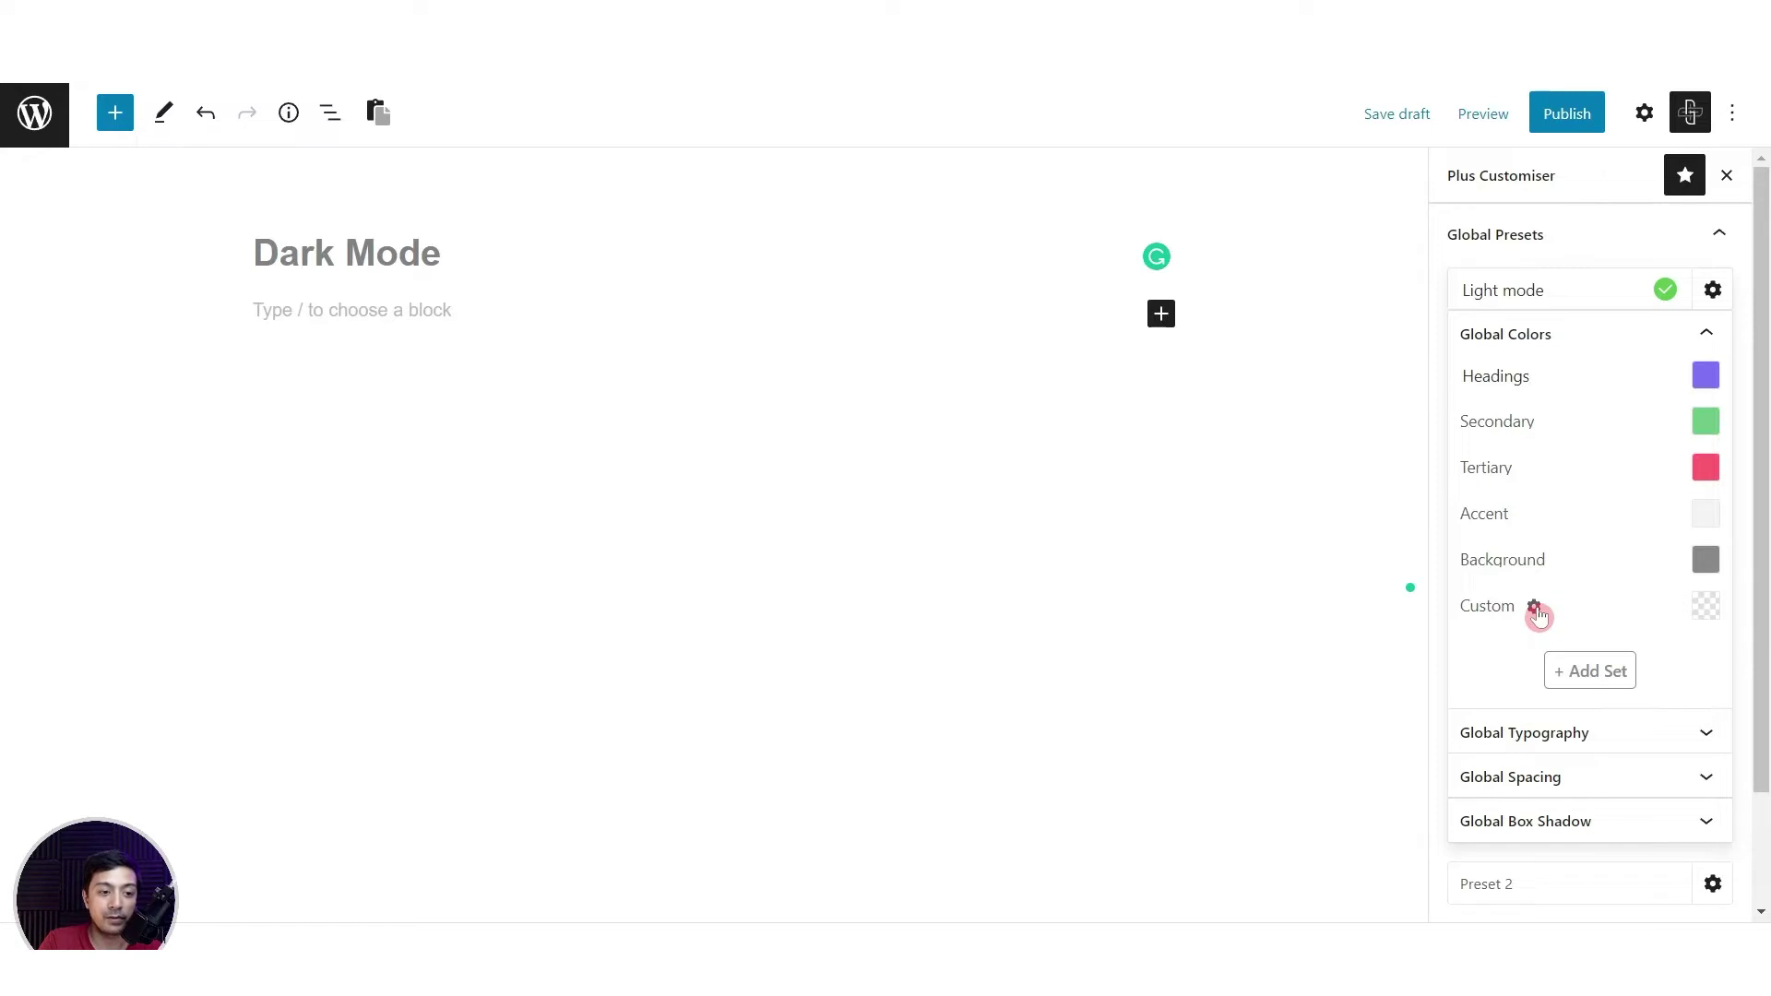
{"action": "left_click", "coordinate": [1534, 610]}
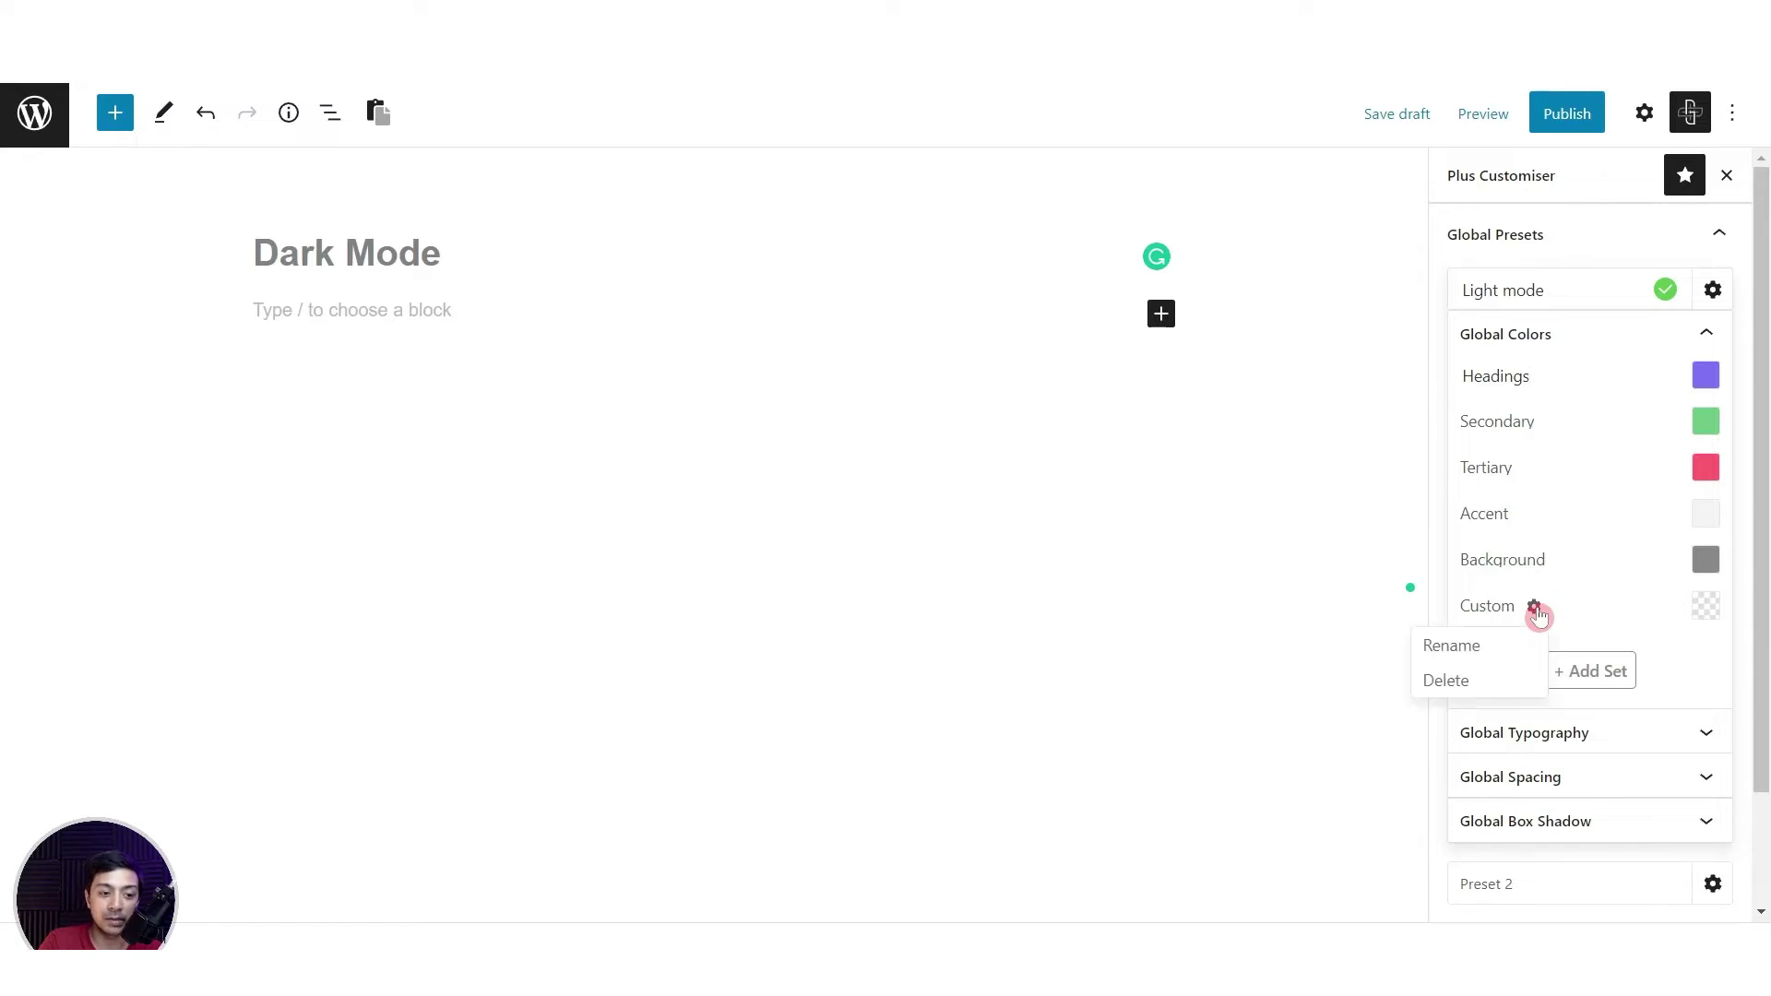
{"action": "left_click", "coordinate": [1476, 685]}
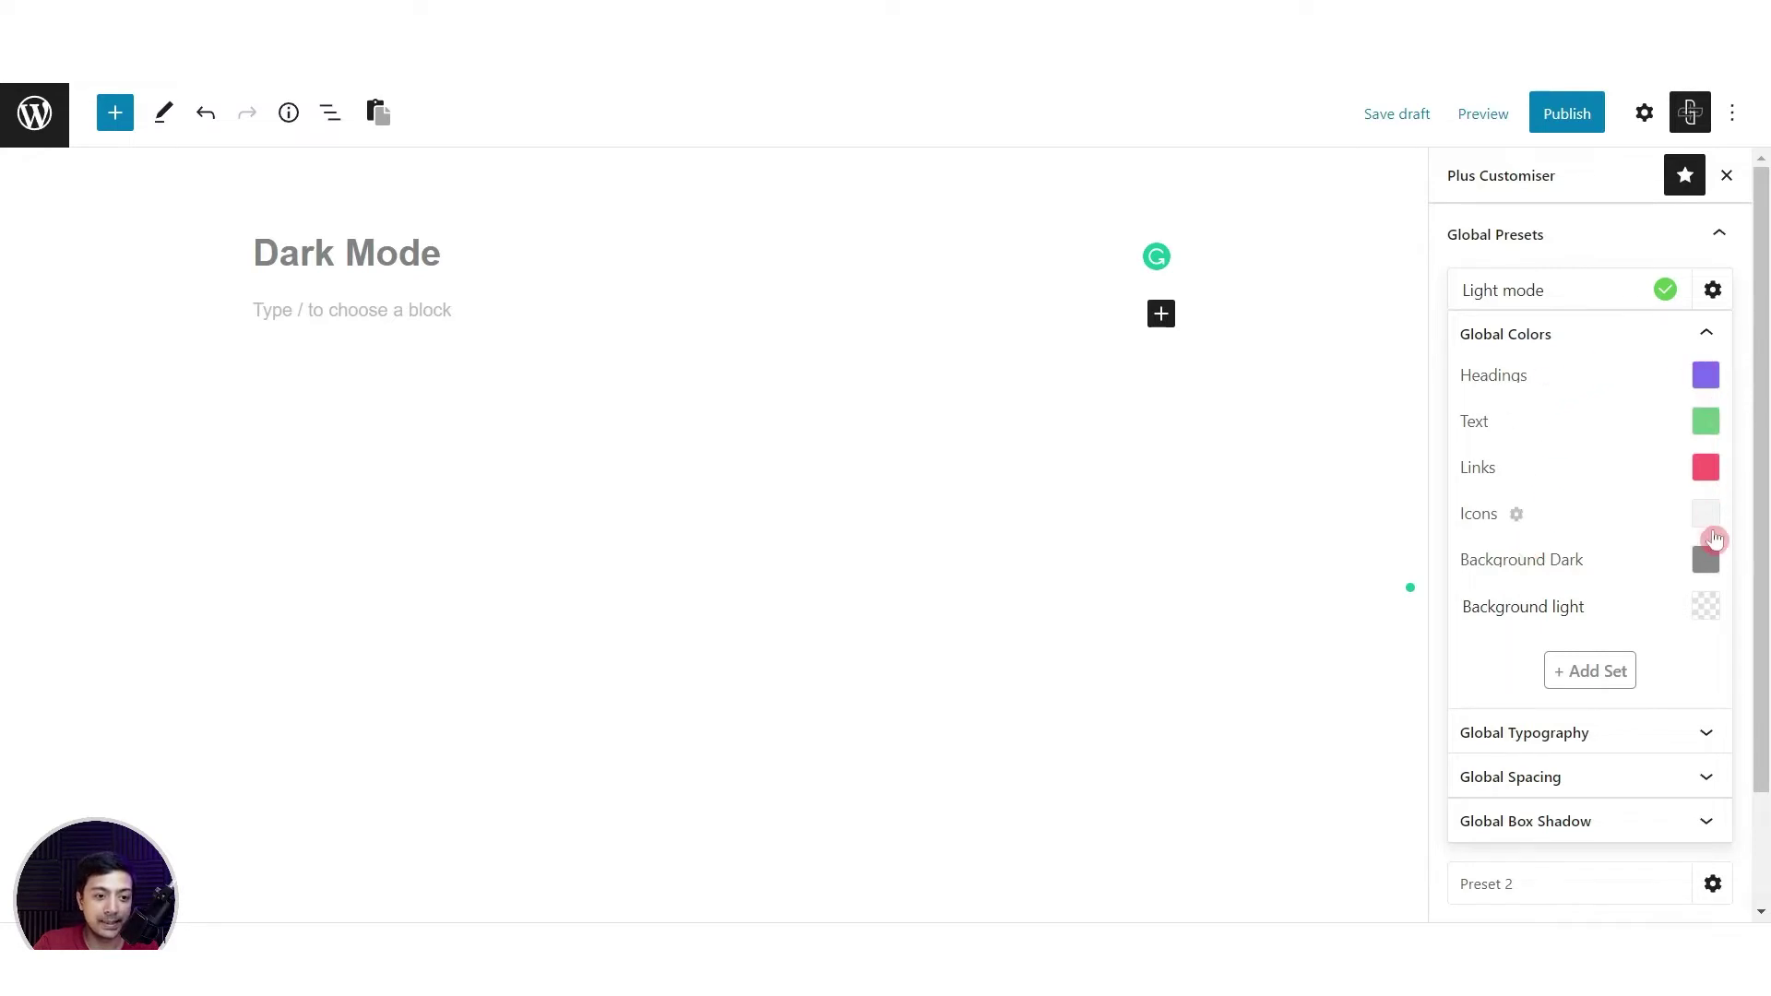
Copy the light-mode headings code from the Notepad notes and set the Headings color to #7e70f8
{"action": "key", "text": "alt+Tab"}
{"action": "left_click", "coordinate": [900, 294]}
{"action": "left_click_drag", "start_coordinate": [967, 274], "coordinate": [1100, 279]}
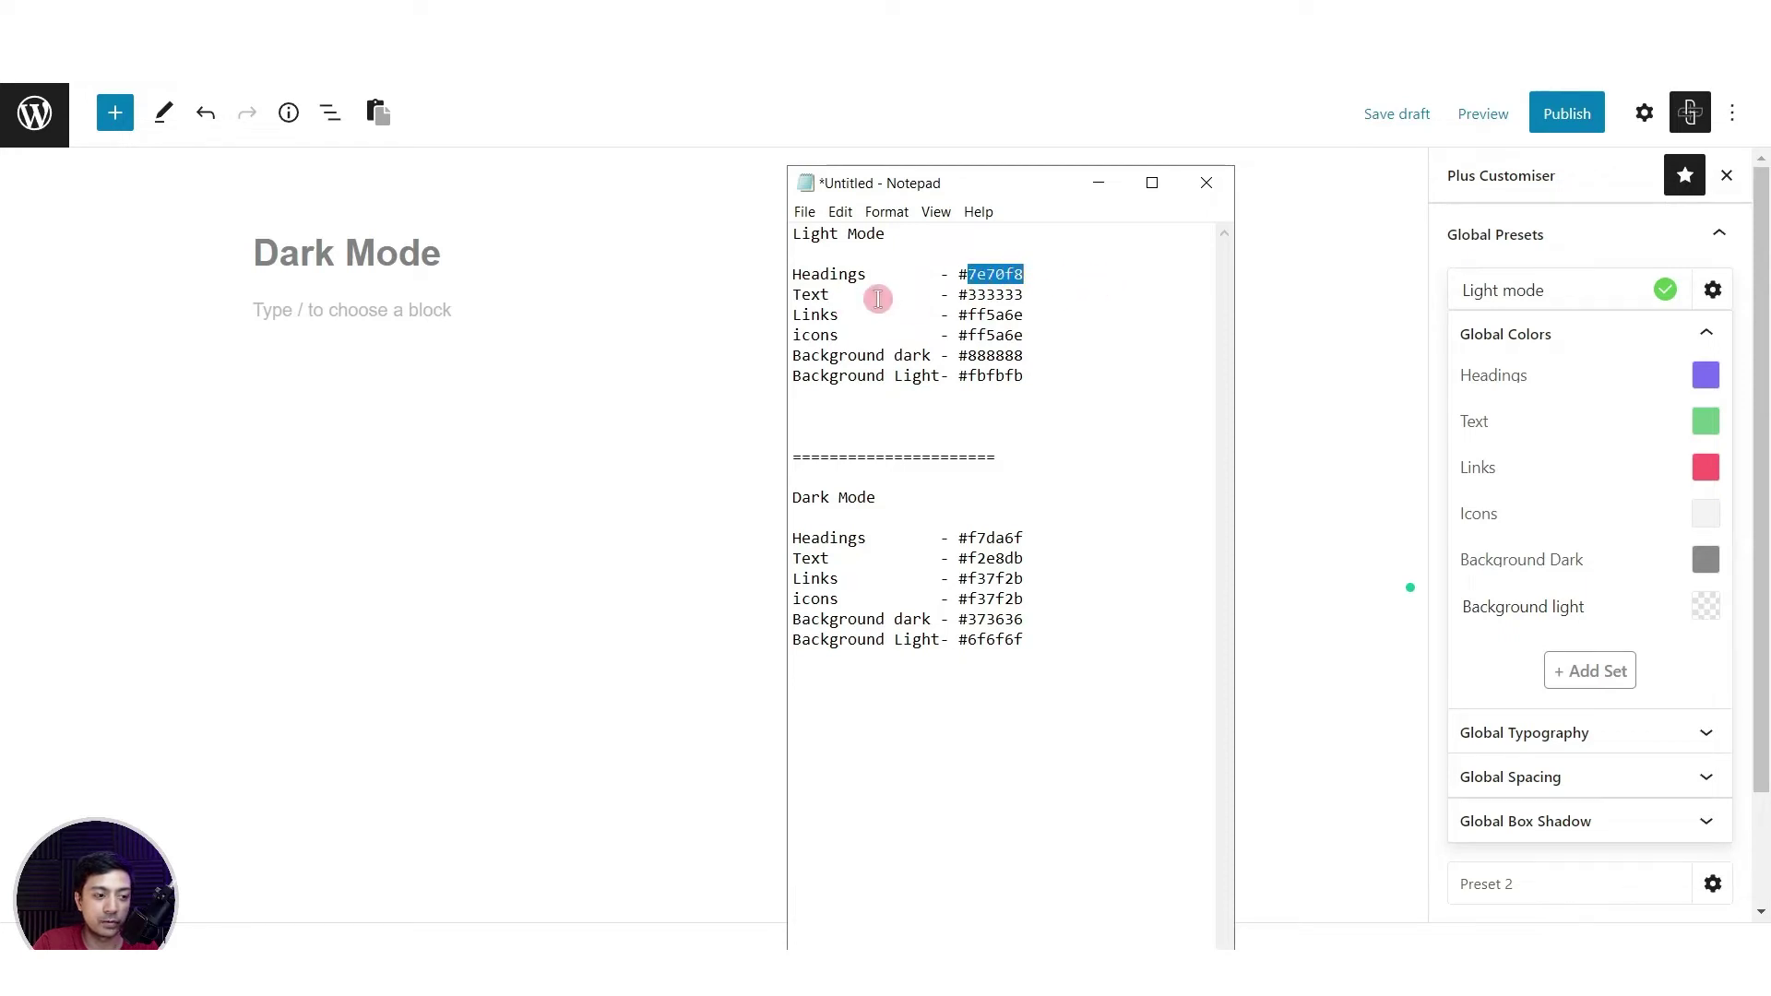
{"action": "left_click", "coordinate": [1708, 386]}
{"action": "left_click", "coordinate": [1707, 386]}
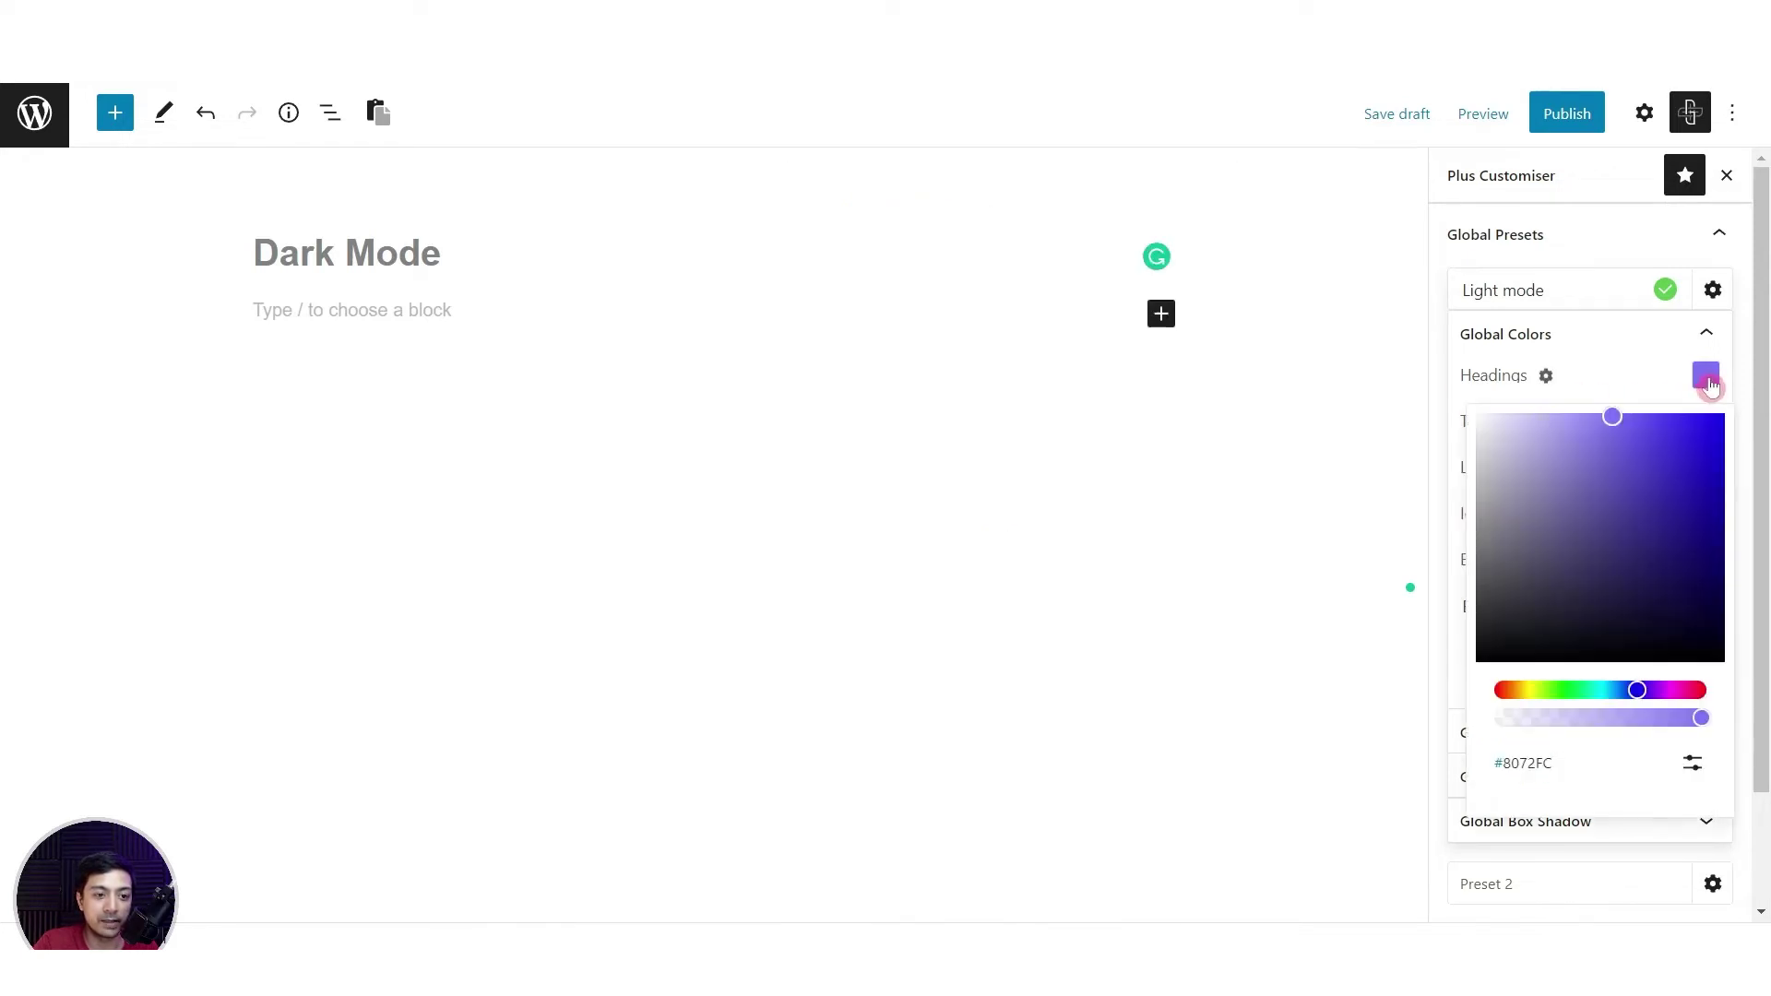
{"action": "left_click", "coordinate": [1693, 765]}
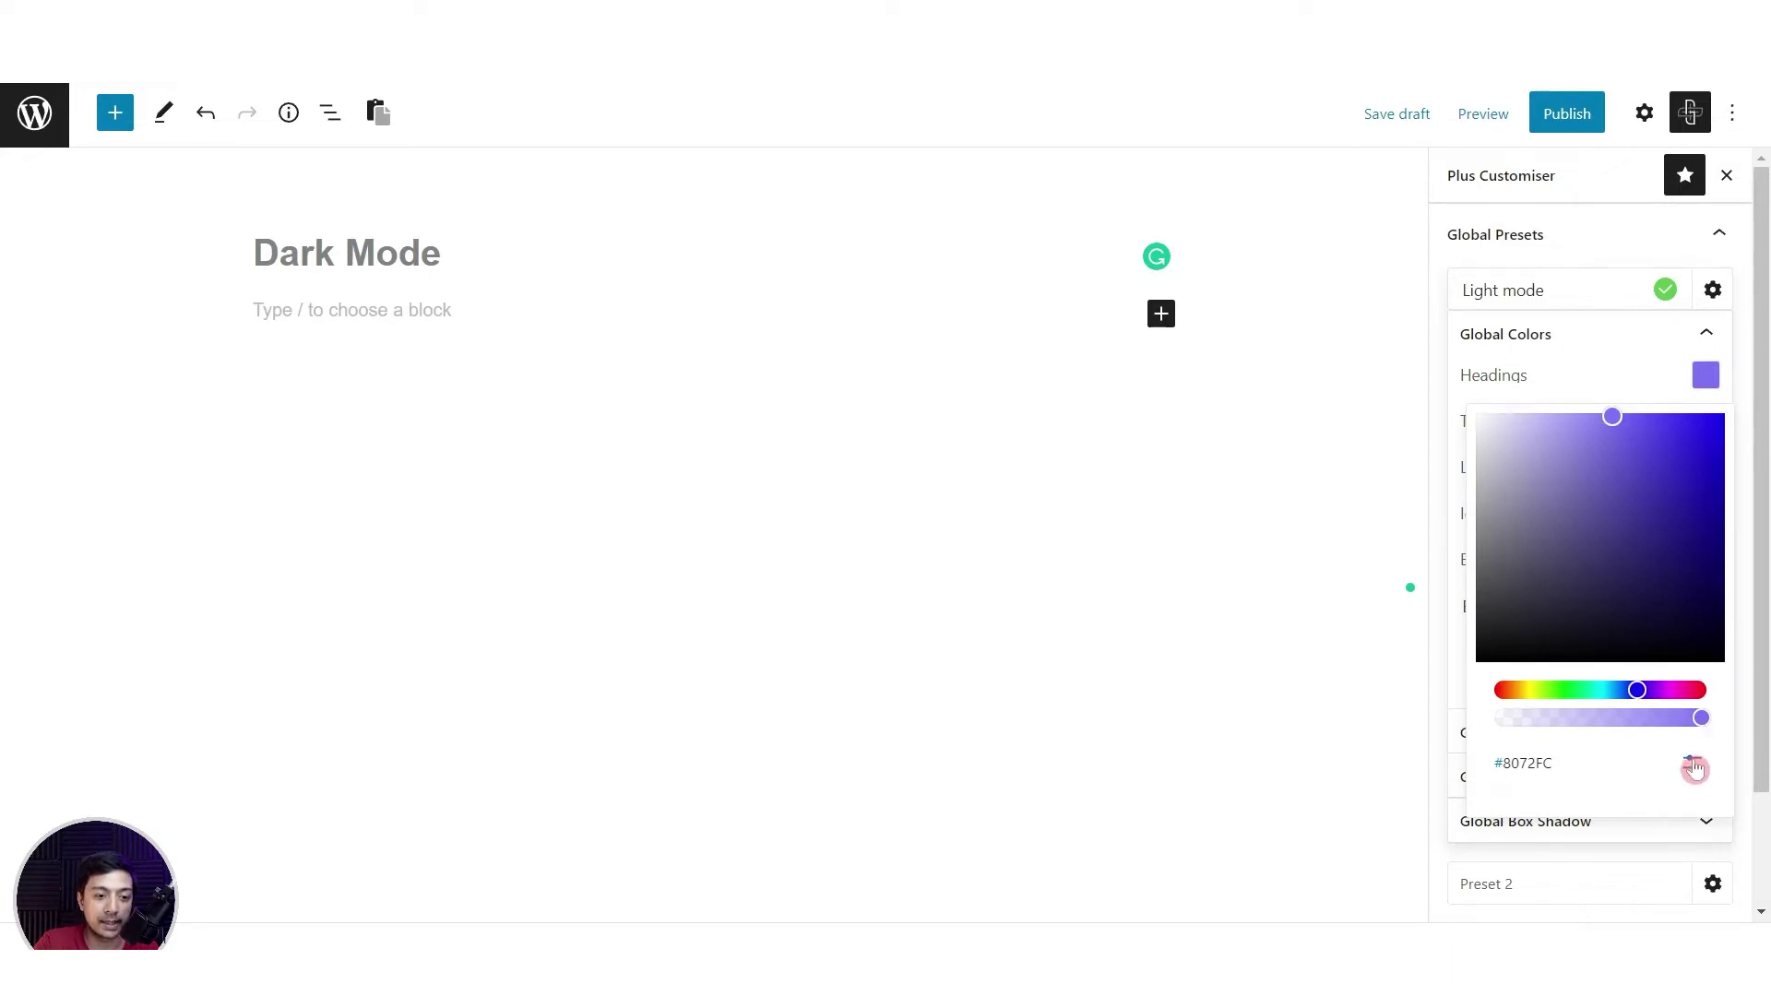
{"action": "double_click", "coordinate": [1573, 819]}
{"action": "left_click", "coordinate": [1660, 845]}
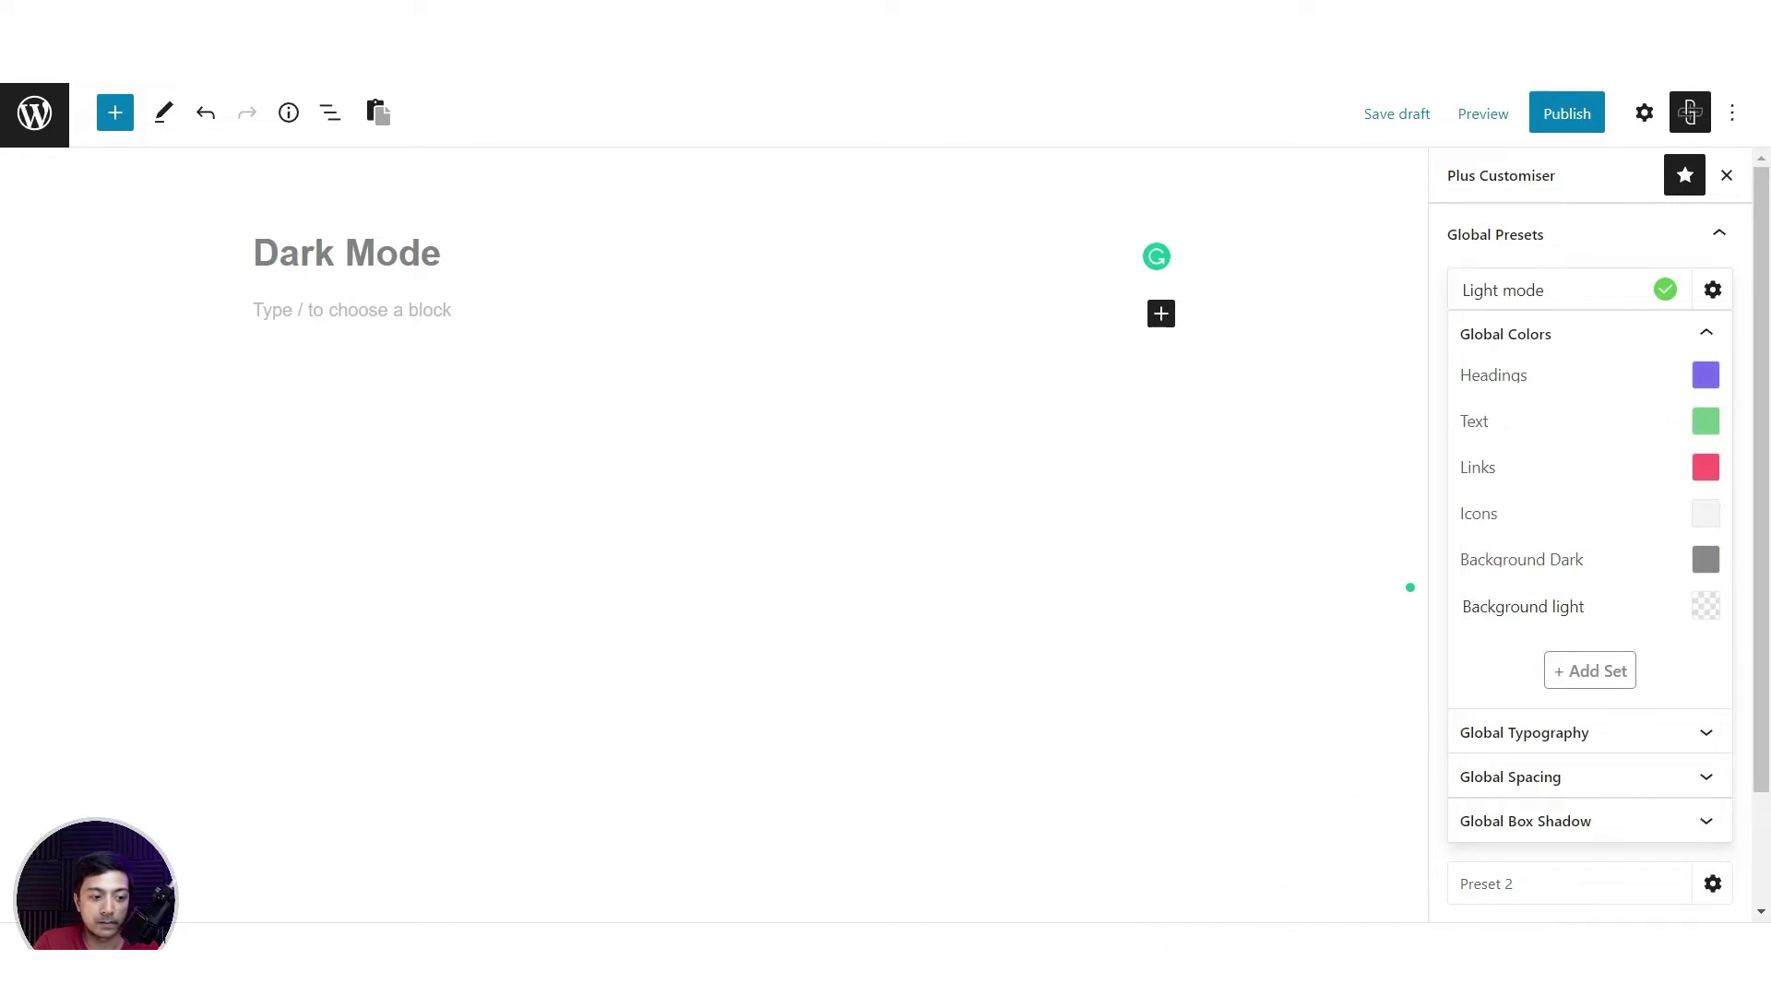
Copy the light-mode text code from the Notepad notes and set the Text color to #333333
{"action": "left_click", "coordinate": [1241, 930]}
{"action": "left_click_drag", "start_coordinate": [969, 296], "coordinate": [1027, 295]}
{"action": "key", "text": "ctrl+c"}
{"action": "left_click", "coordinate": [1437, 409]}
{"action": "left_click", "coordinate": [1707, 427]}
{"action": "left_click", "coordinate": [1691, 810]}
{"action": "double_click", "coordinate": [1587, 872]}
{"action": "key", "text": "ctrl+v"}
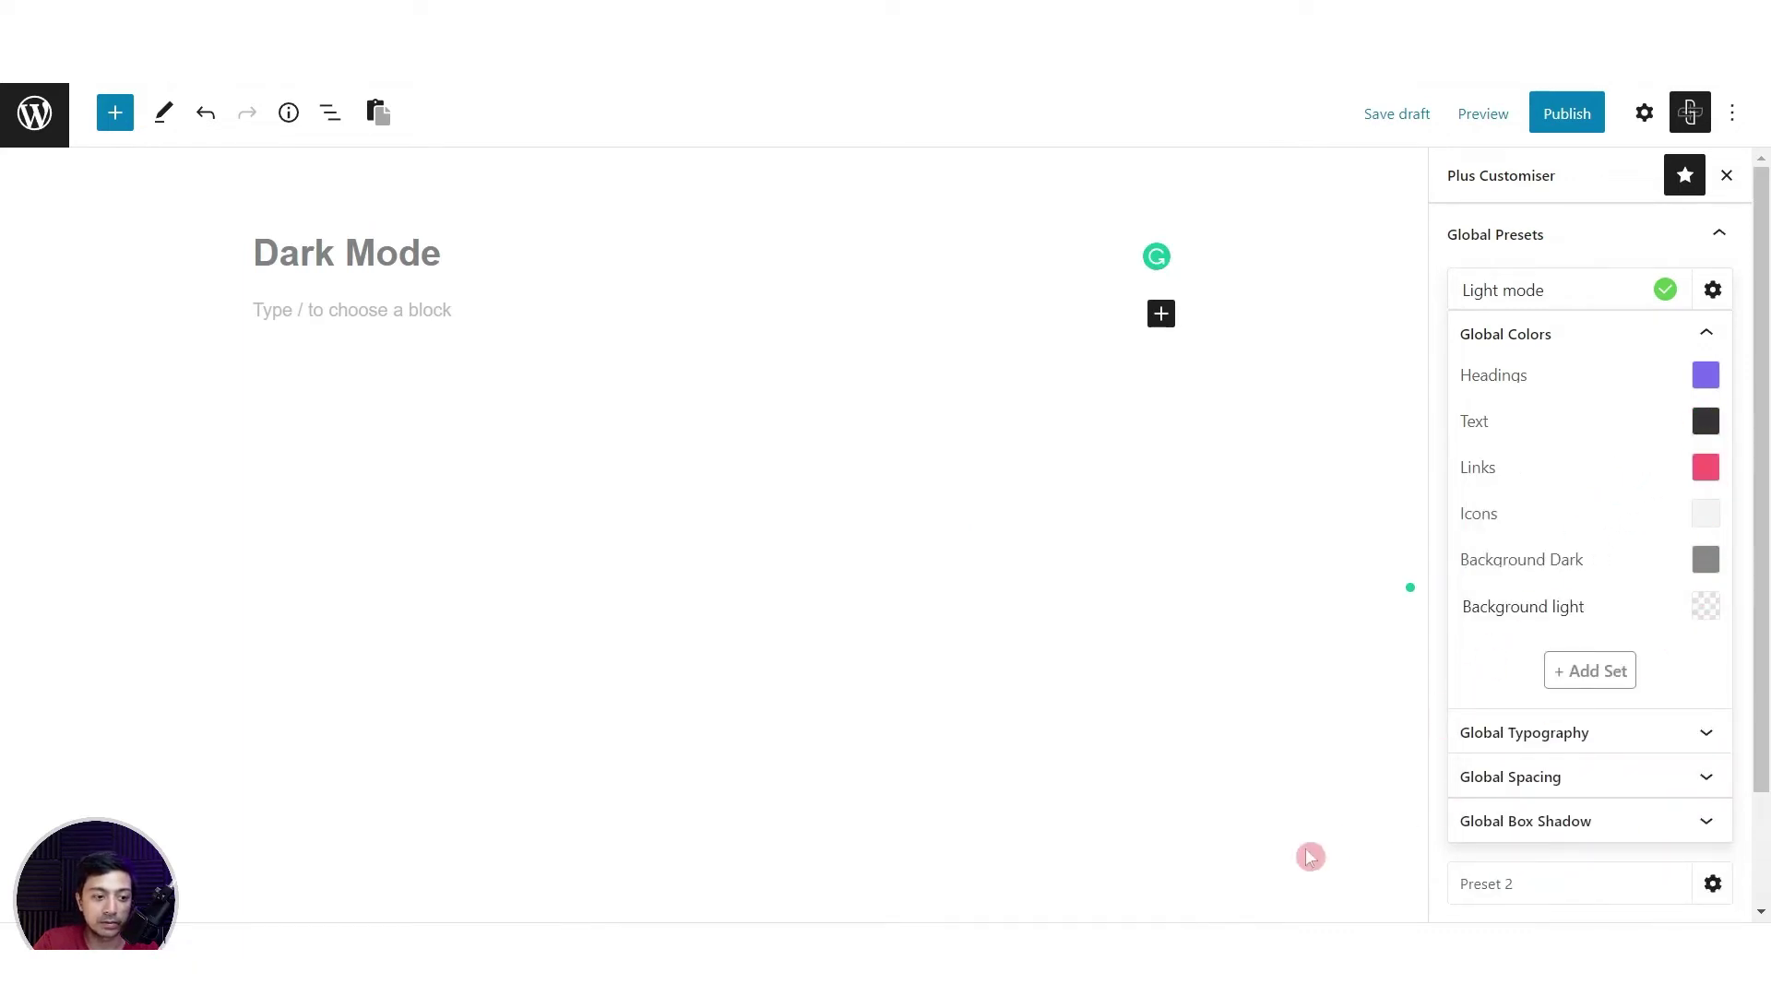
Copy the light-mode links code from the Notepad notes and set the Links and Icons colors to #ff5a6e
{"action": "key", "text": "alt+Tab"}
{"action": "double_click", "coordinate": [992, 315]}
{"action": "left_click", "coordinate": [1707, 514]}
{"action": "key", "text": "alt+Tab"}
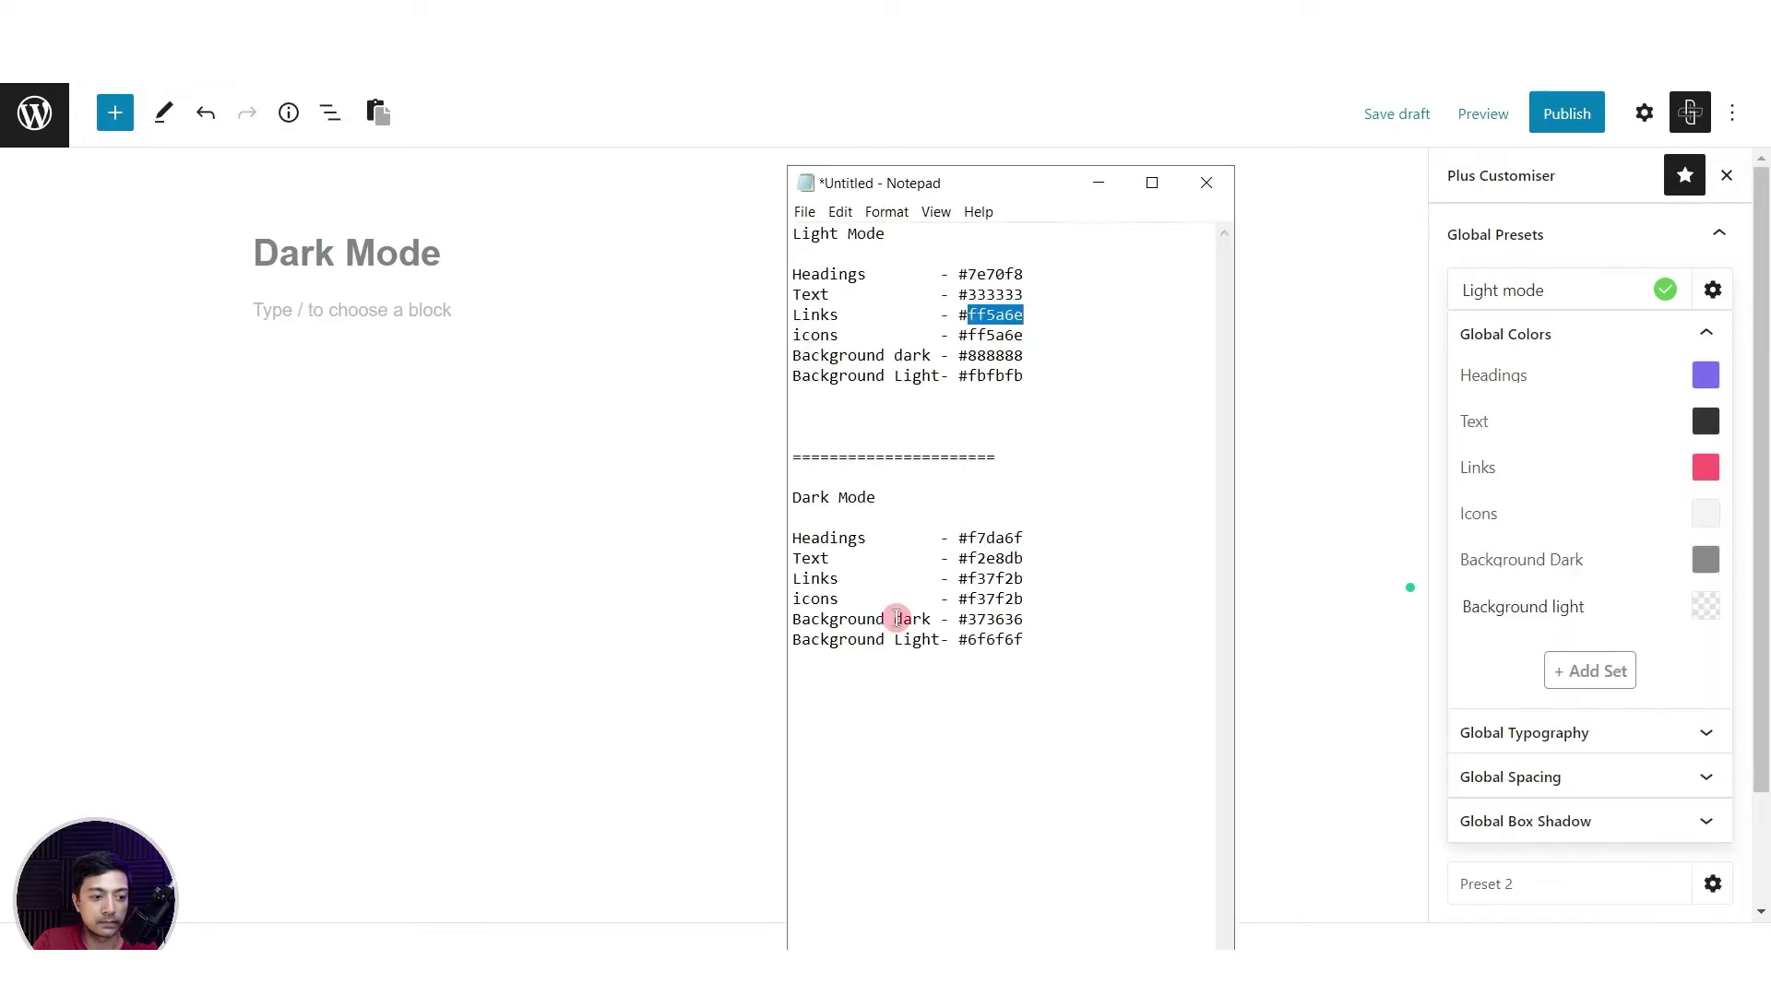
{"action": "left_click", "coordinate": [1706, 519]}
{"action": "key", "text": "ctrl+v"}
{"action": "left_click", "coordinate": [1701, 641]}
{"action": "scroll", "coordinate": [1586, 646], "scroll_direction": "down", "scroll_amount": 2}
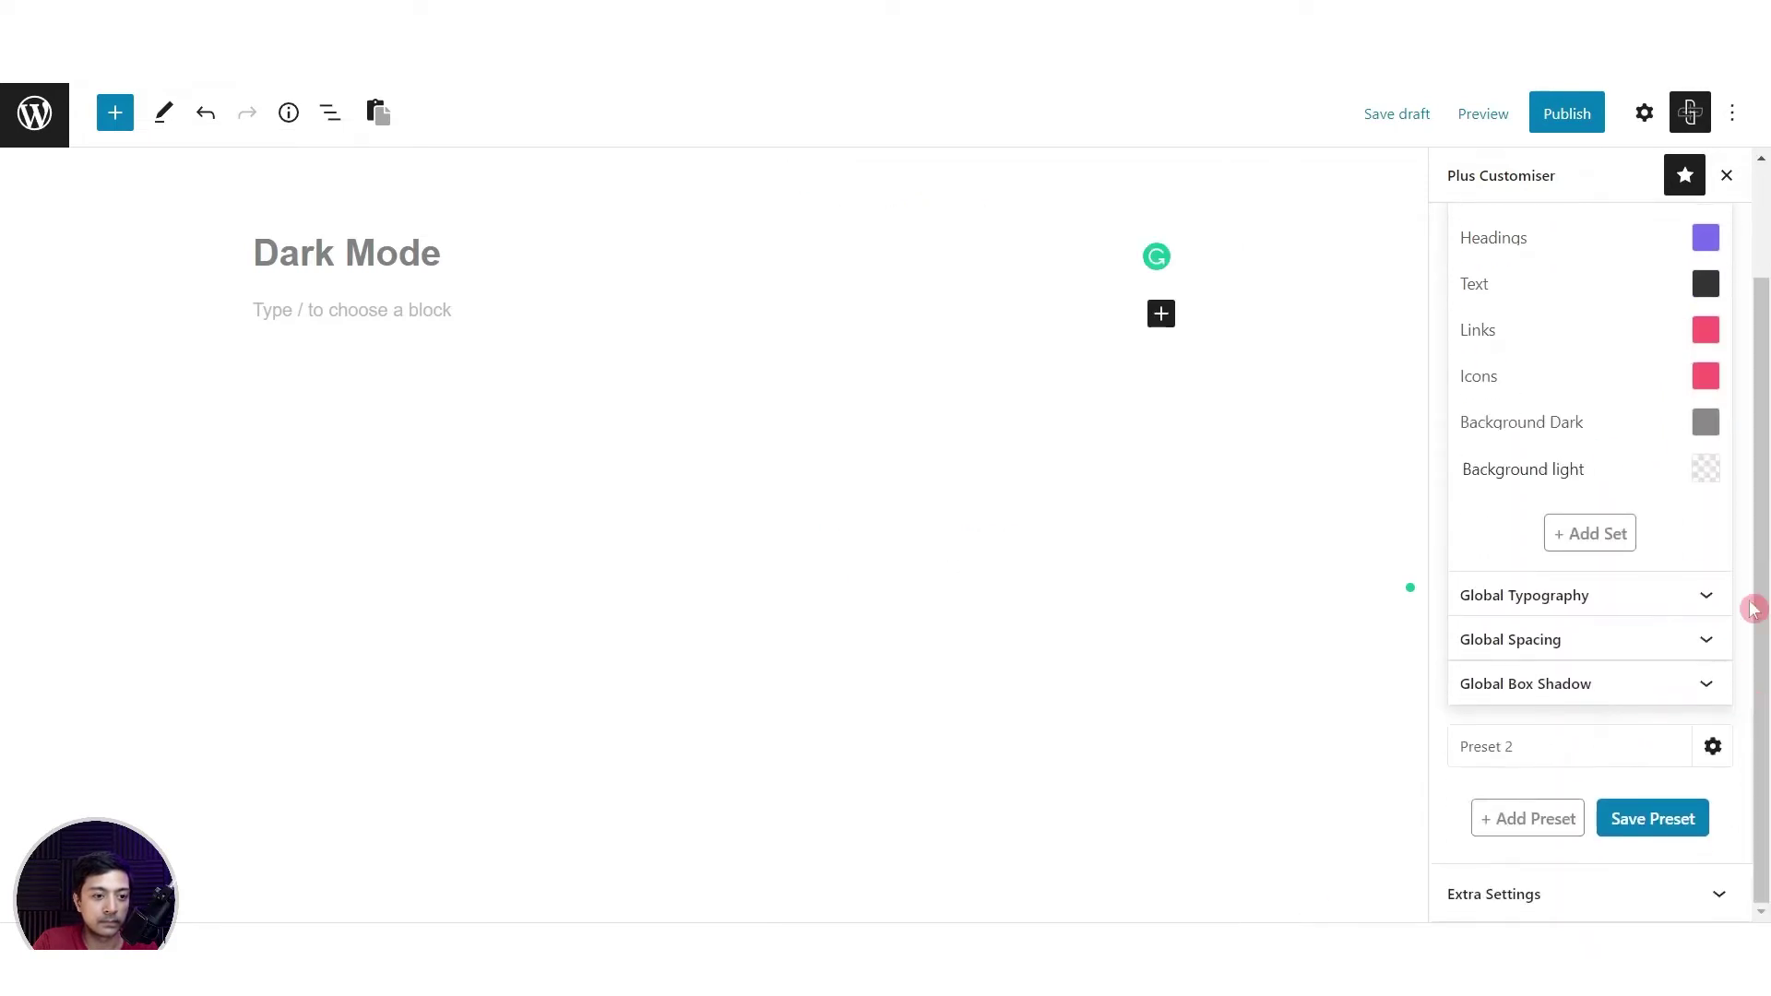
Copy the light-mode dark background code from the Notepad notes and set the Background Dark color to #888888
{"action": "key", "text": "alt+Tab"}
{"action": "double_click", "coordinate": [991, 355]}
{"action": "key", "text": "alt+Tab"}
{"action": "left_click", "coordinate": [1705, 421]}
{"action": "left_click", "coordinate": [1559, 870]}
Copy the light-mode light background code from the Notepad notes and set the Background light color to #fbfbfb
{"action": "key", "text": "alt+Tab"}
{"action": "double_click", "coordinate": [970, 375]}
{"action": "key", "text": "alt+Tab"}
{"action": "left_click", "coordinate": [1705, 477]}
{"action": "left_click", "coordinate": [1568, 913]}
{"action": "key", "text": "ctrl+v"}
{"action": "left_click", "coordinate": [1700, 523]}
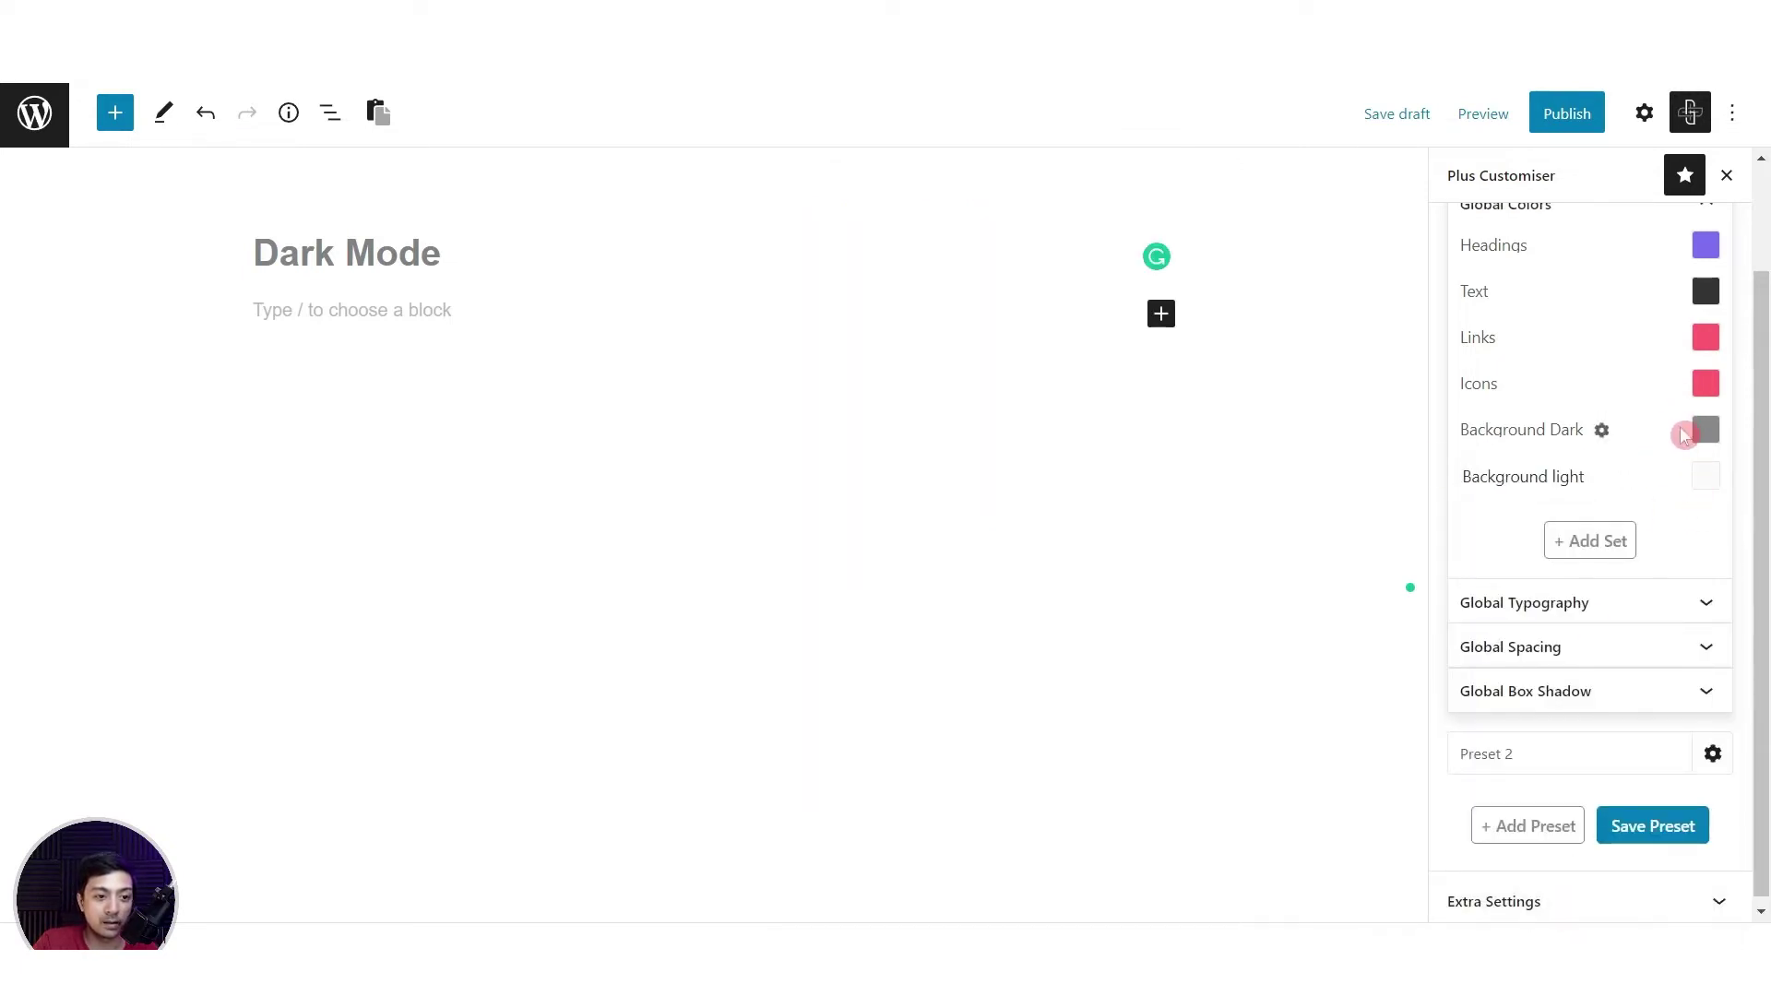
Rename the global preset Preset 2 as "Dark Mode" and expand its global colors
{"action": "scroll", "coordinate": [1680, 433], "scroll_direction": "up", "scroll_amount": 2}
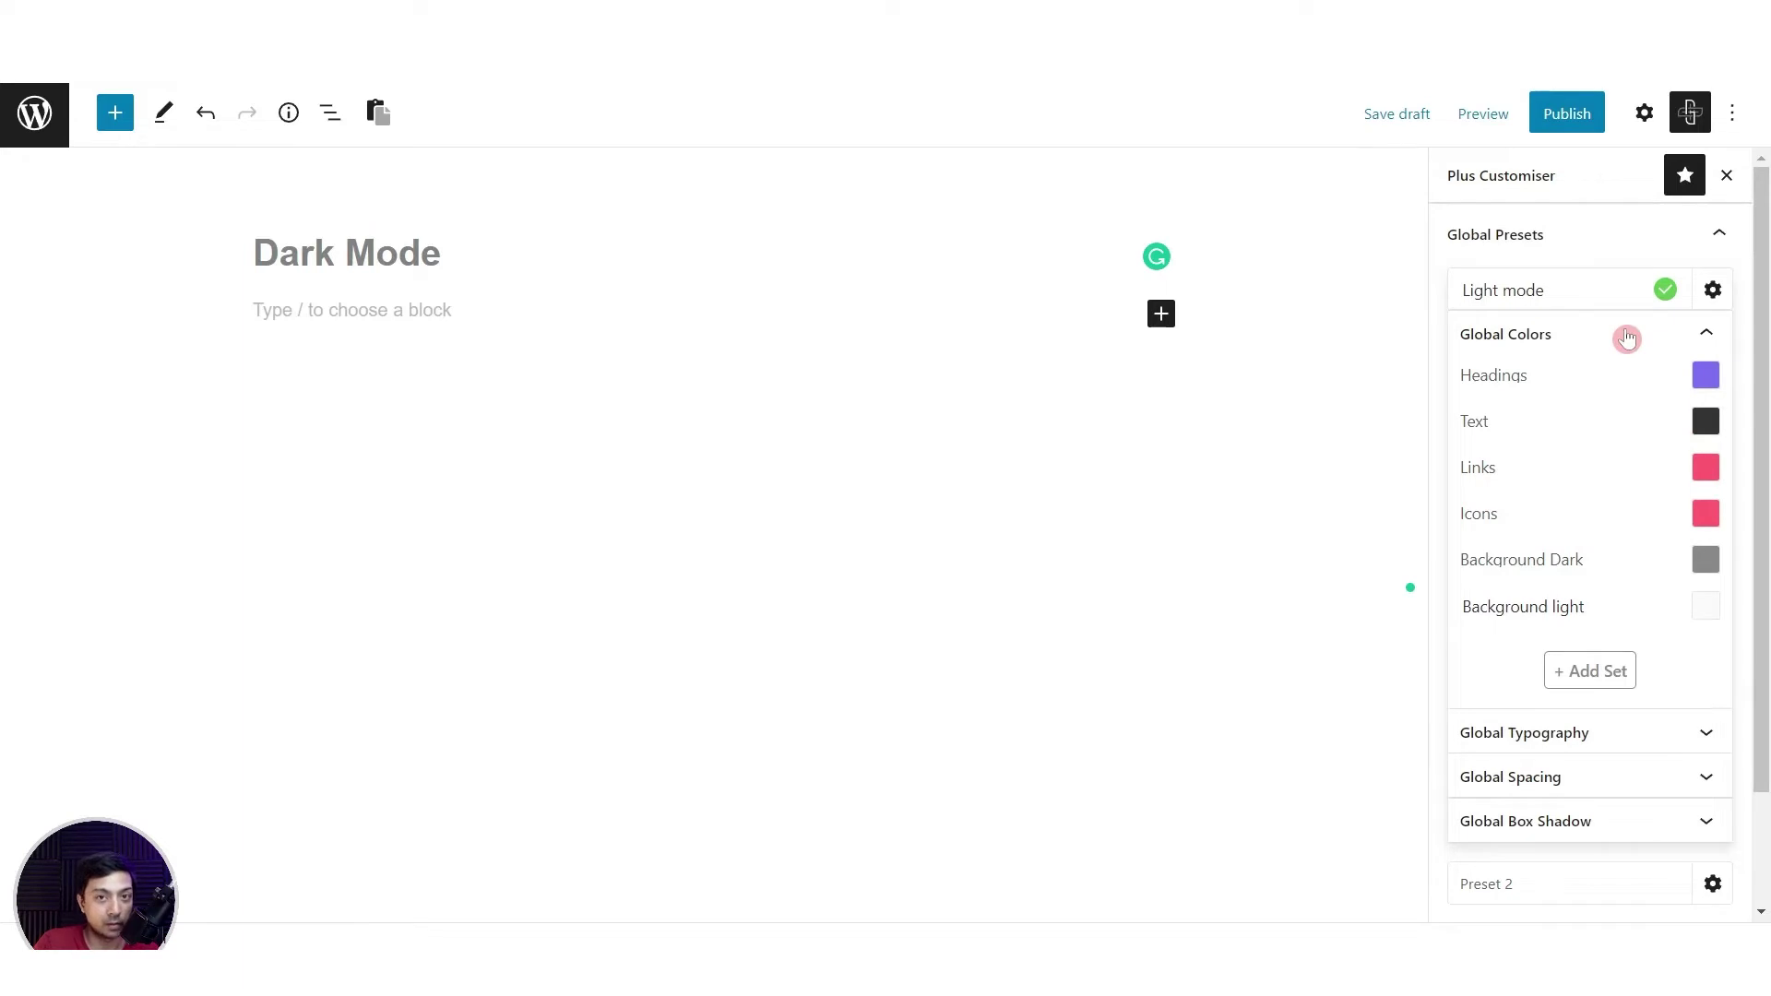
{"action": "left_click", "coordinate": [1531, 290]}
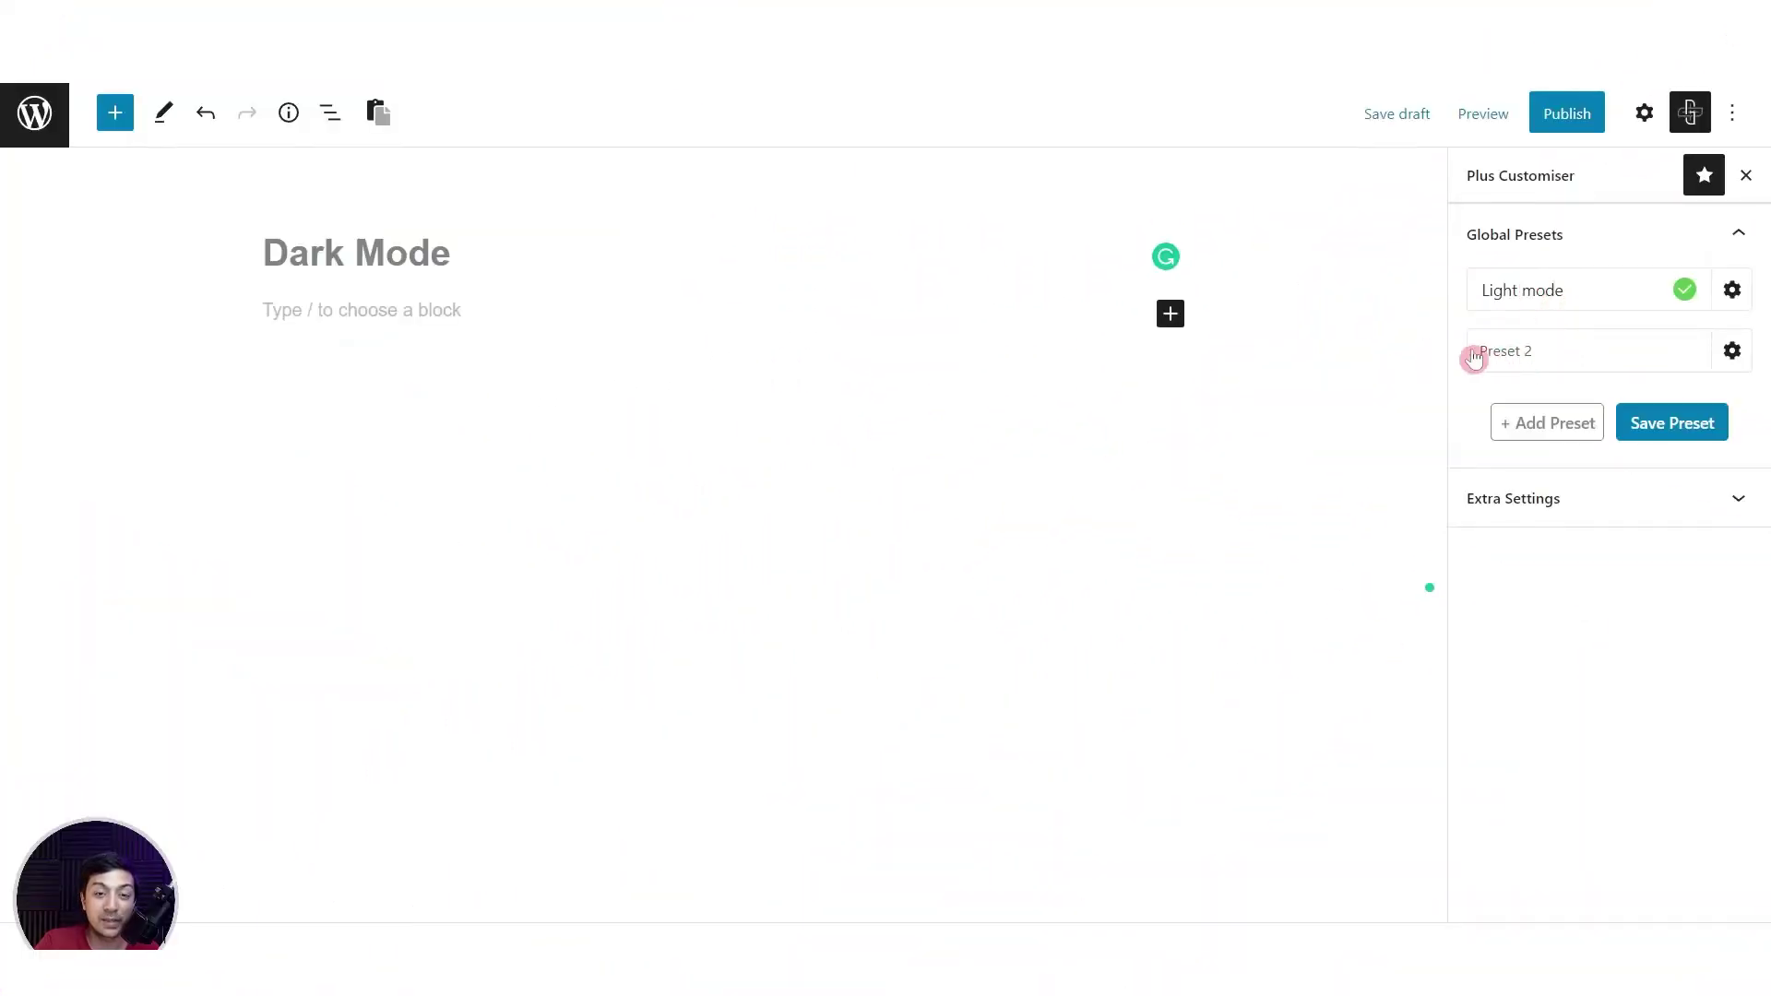
{"action": "left_click", "coordinate": [1730, 352]}
{"action": "left_click", "coordinate": [1689, 400]}
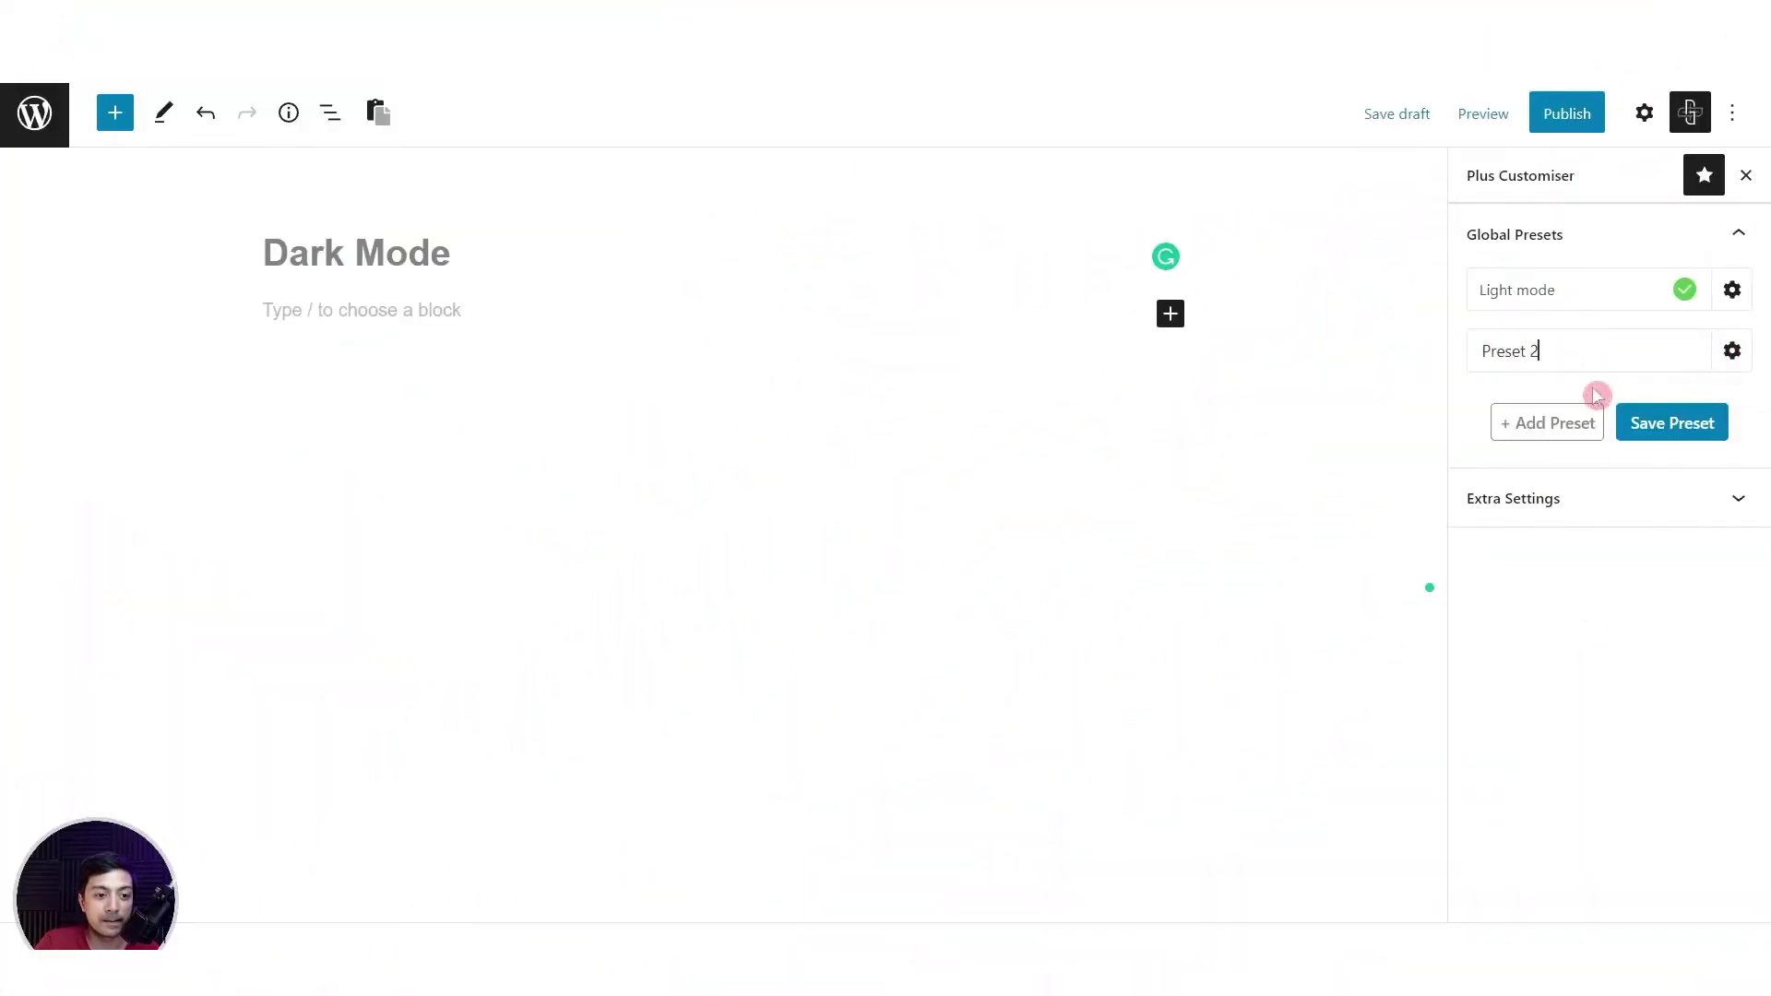
{"action": "triple_click", "coordinate": [1557, 344]}
{"action": "type", "text": "Dark Mode"}
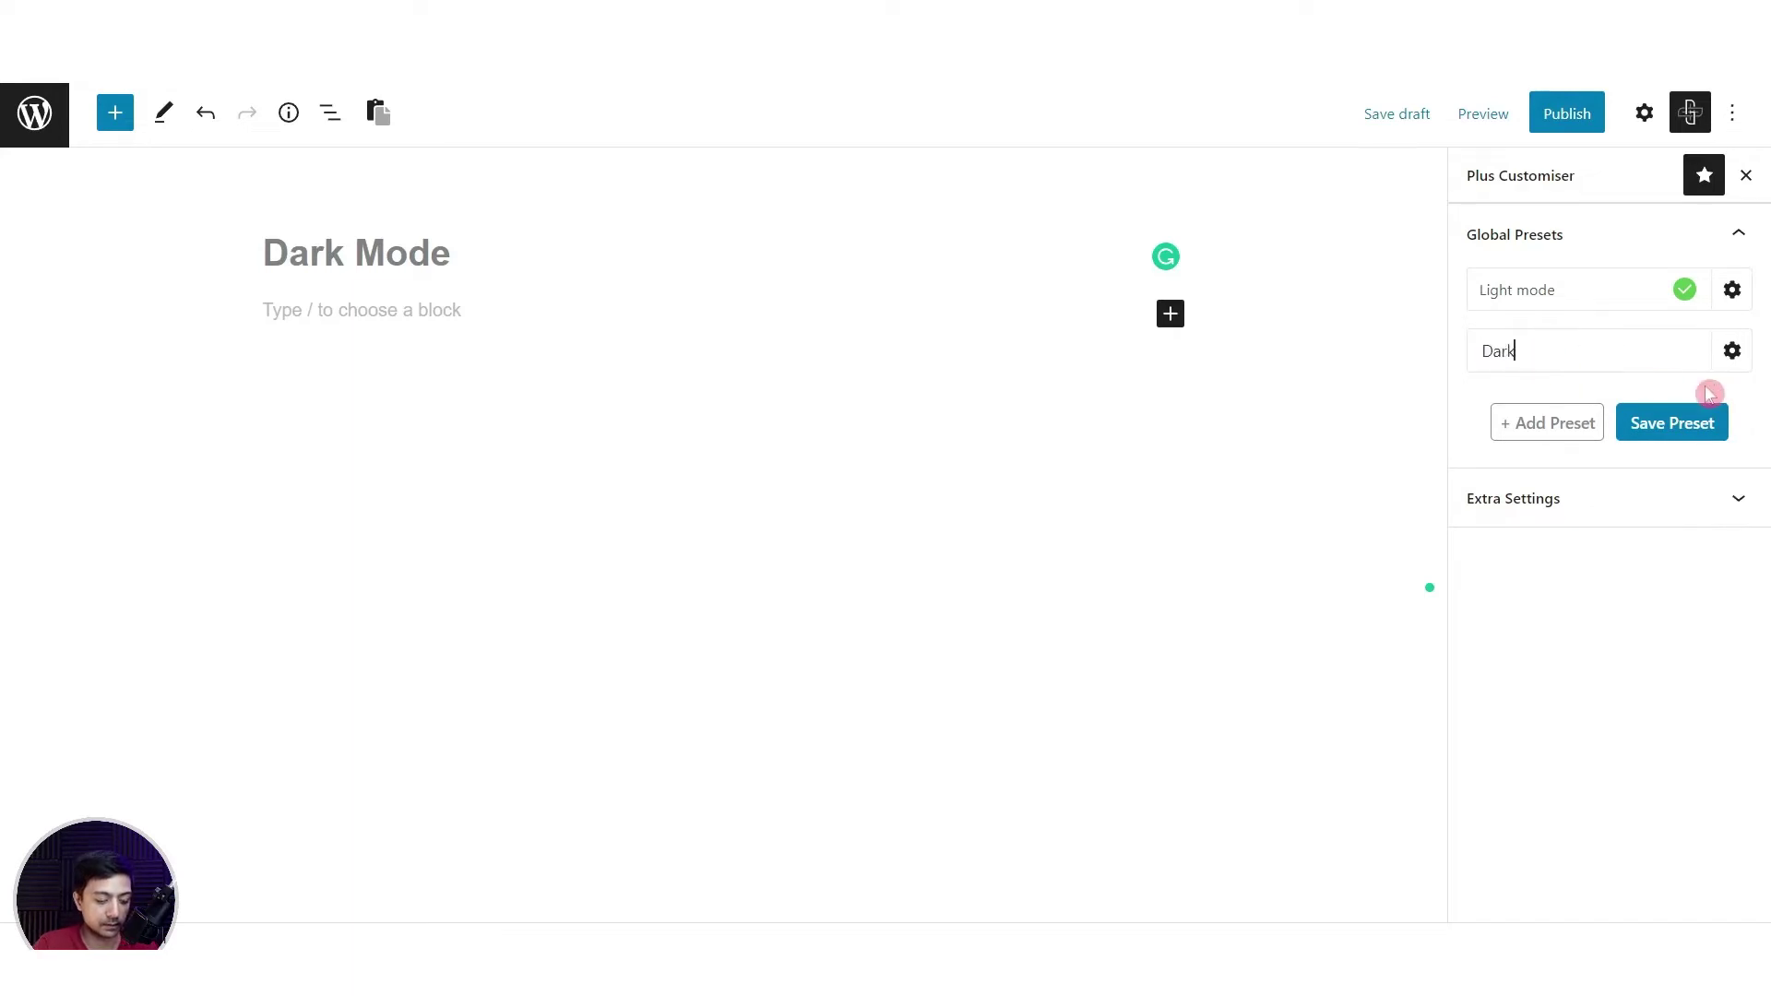
{"action": "left_click", "coordinate": [1554, 374]}
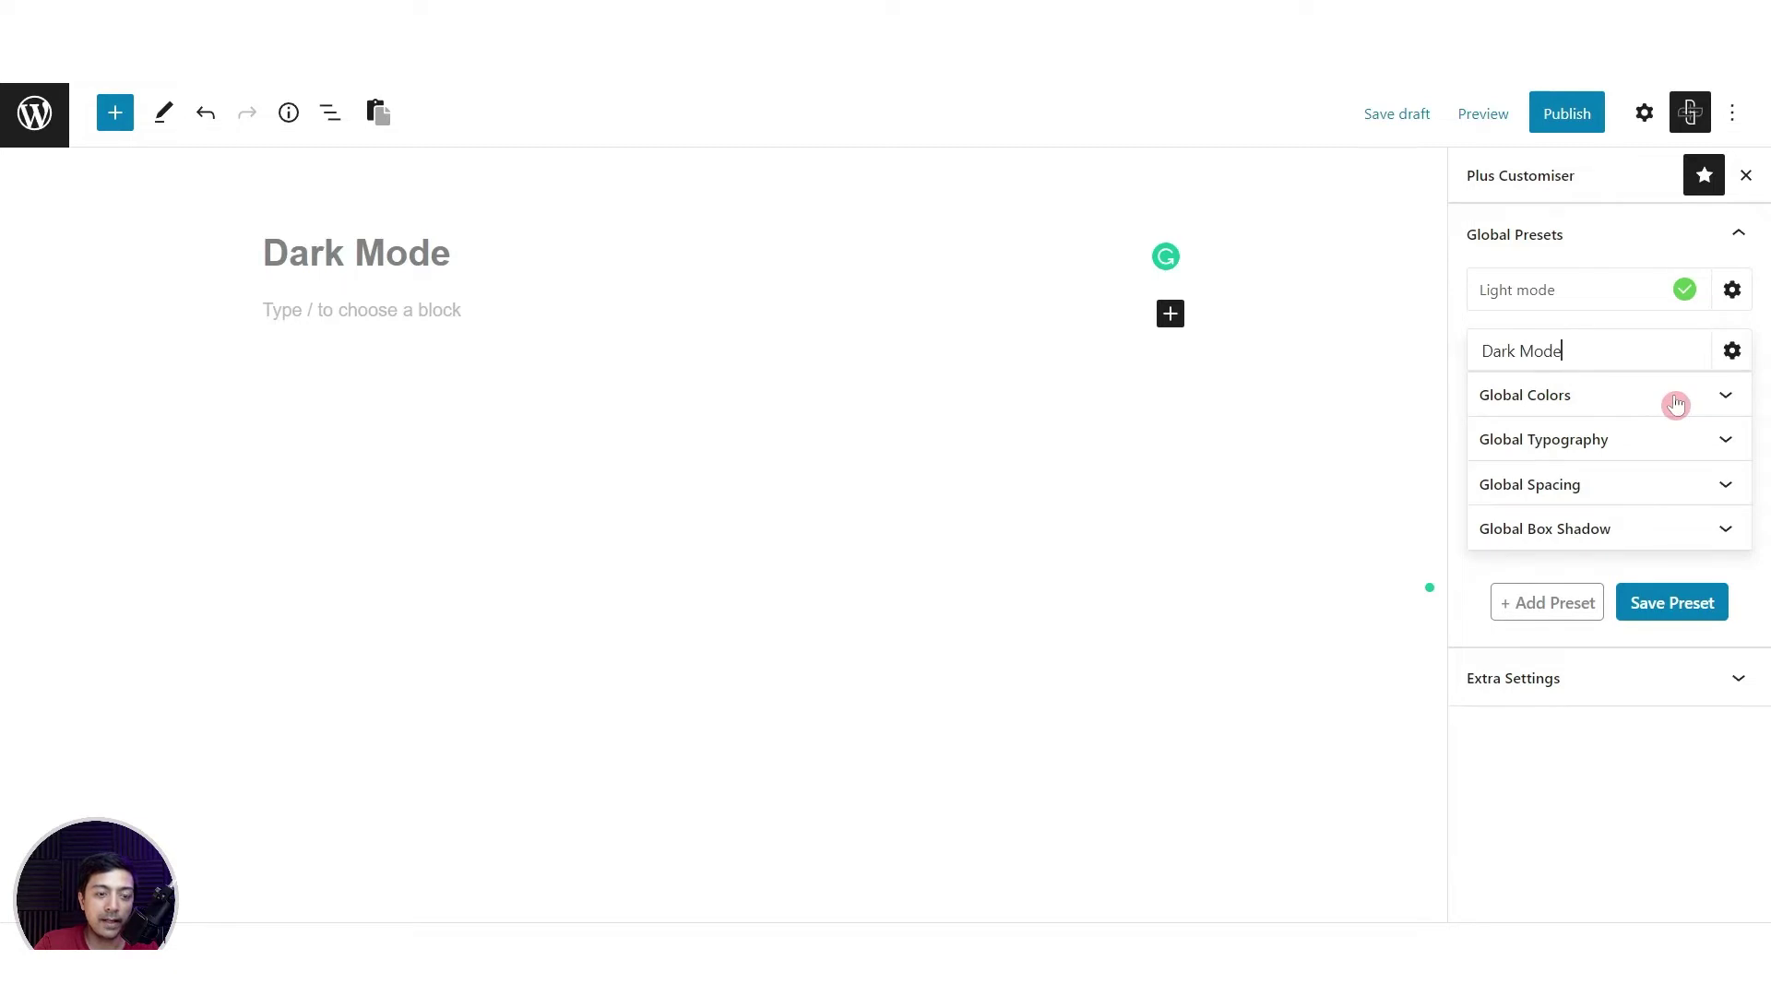
{"action": "left_click", "coordinate": [1706, 399]}
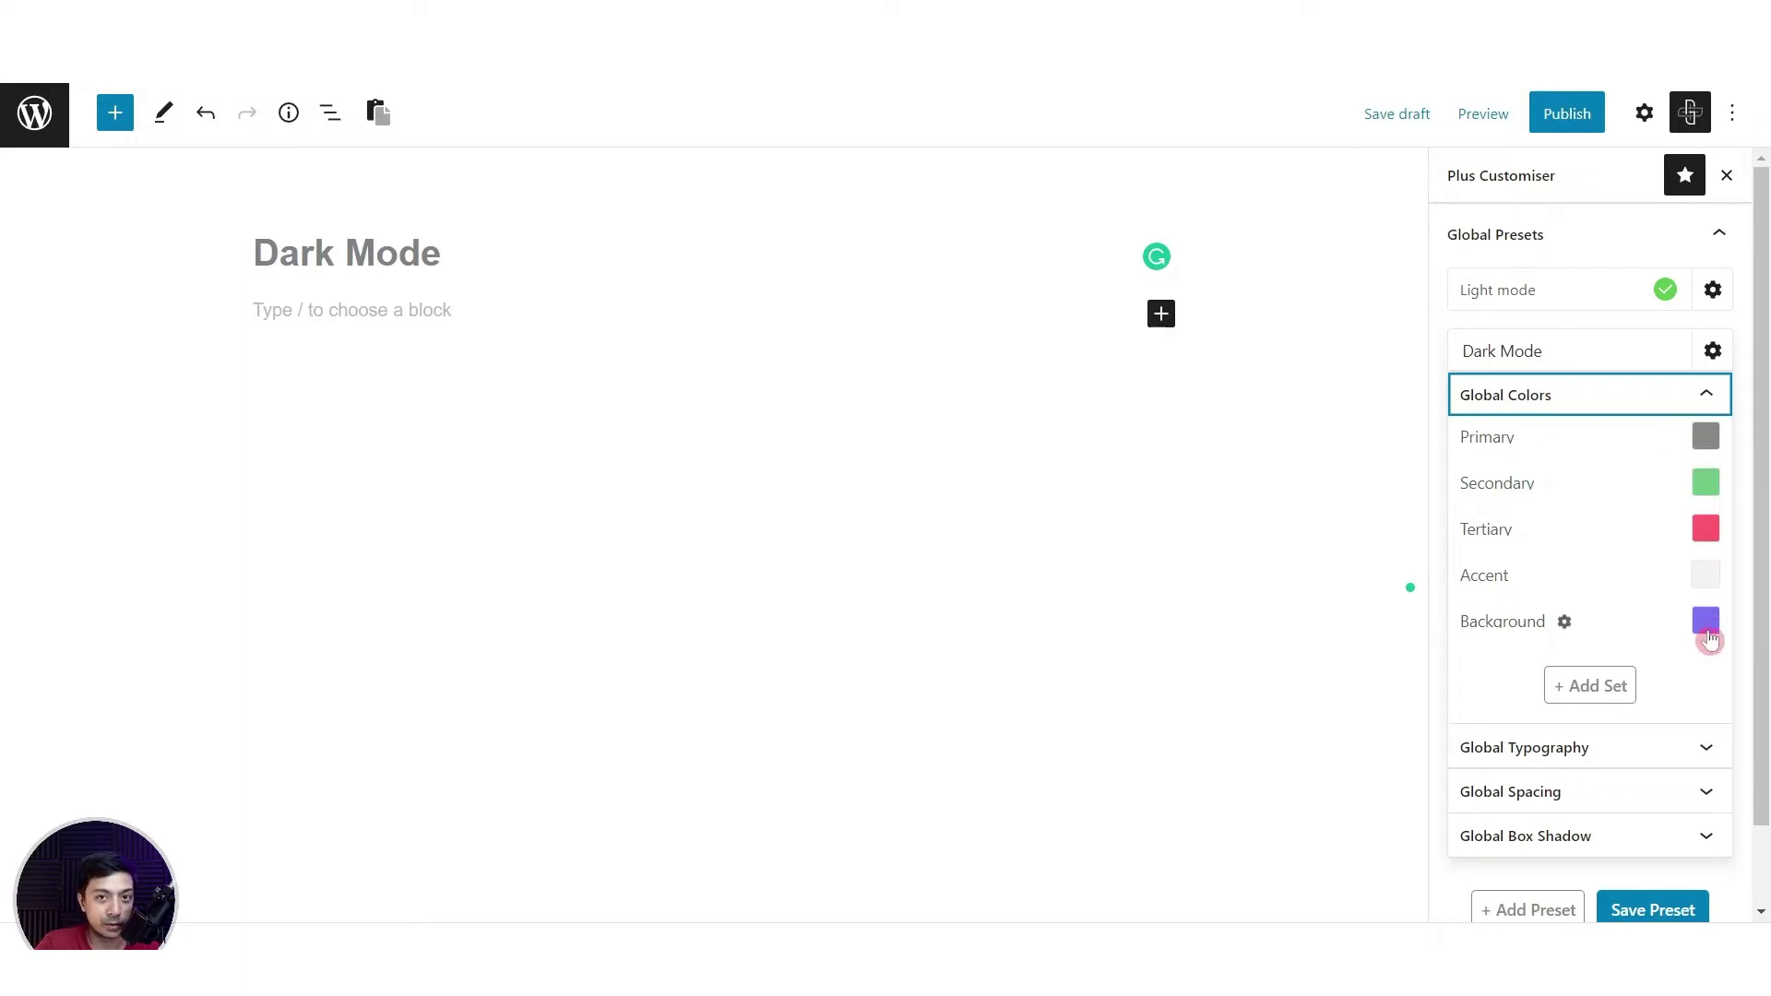
Save the Dark Mode preset with Headings, Text, Links, Icons, Background Dark and Background Light as its global colors
{"action": "left_click", "coordinate": [1533, 396]}
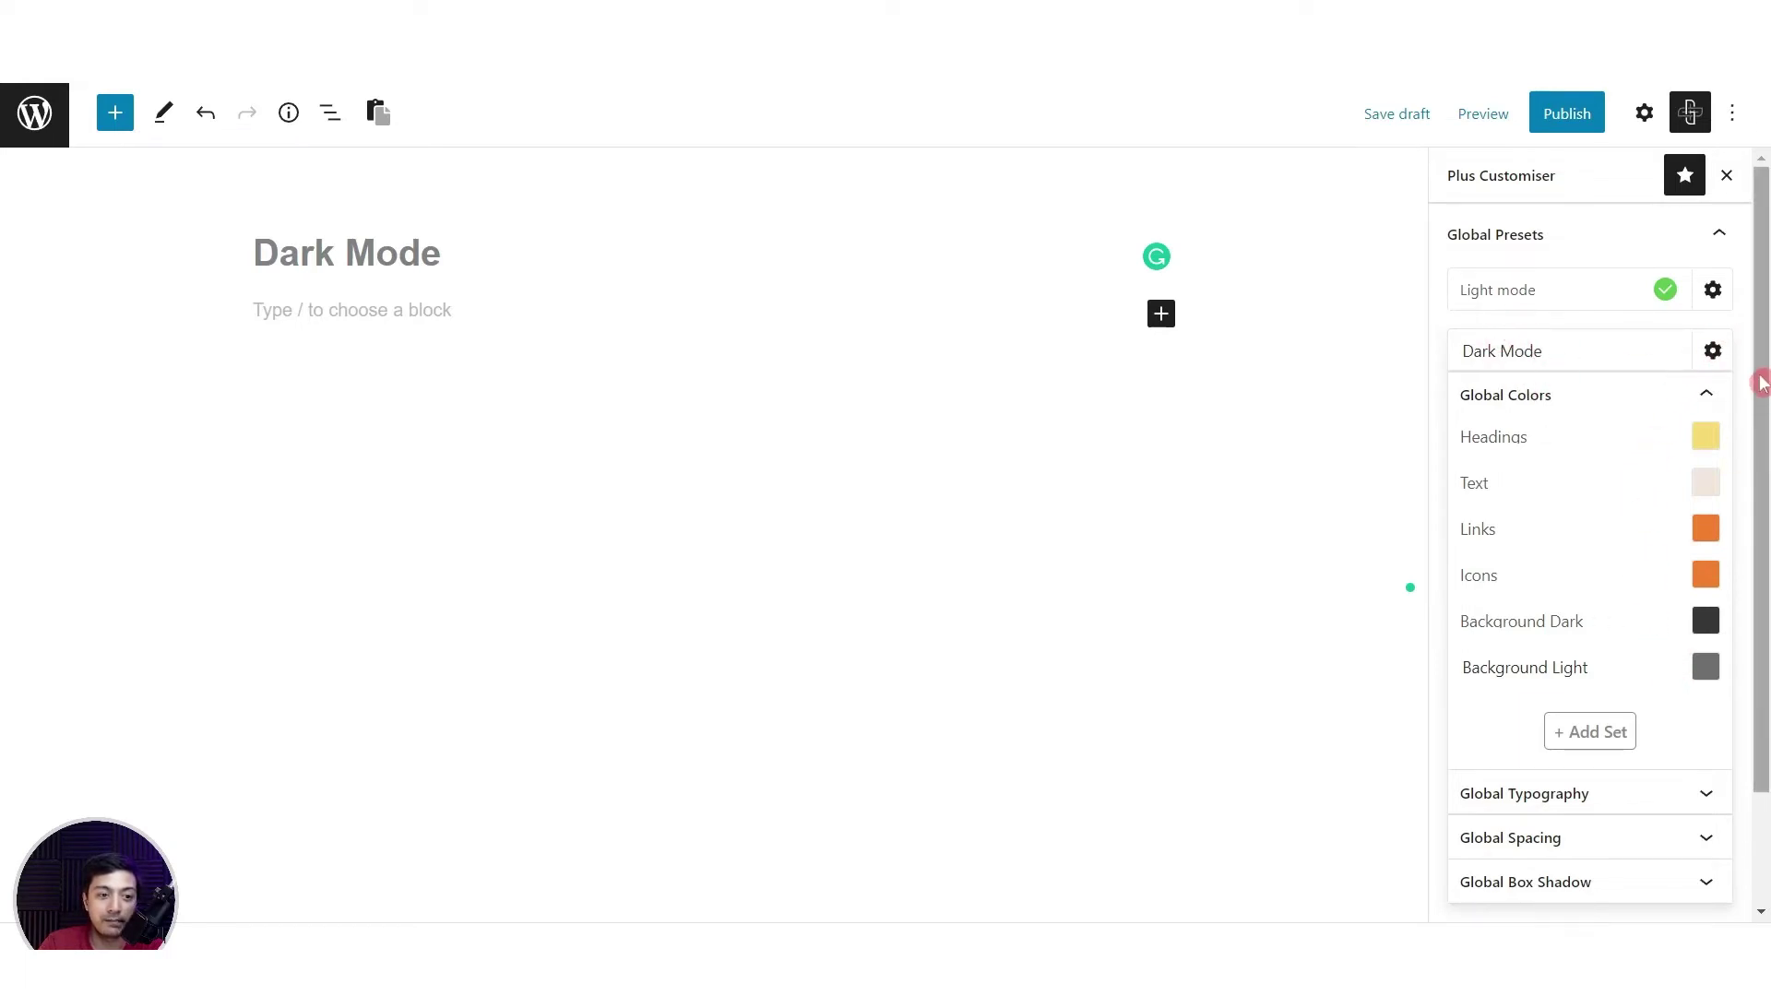
{"action": "scroll", "coordinate": [1760, 442], "scroll_direction": "down", "scroll_amount": 2}
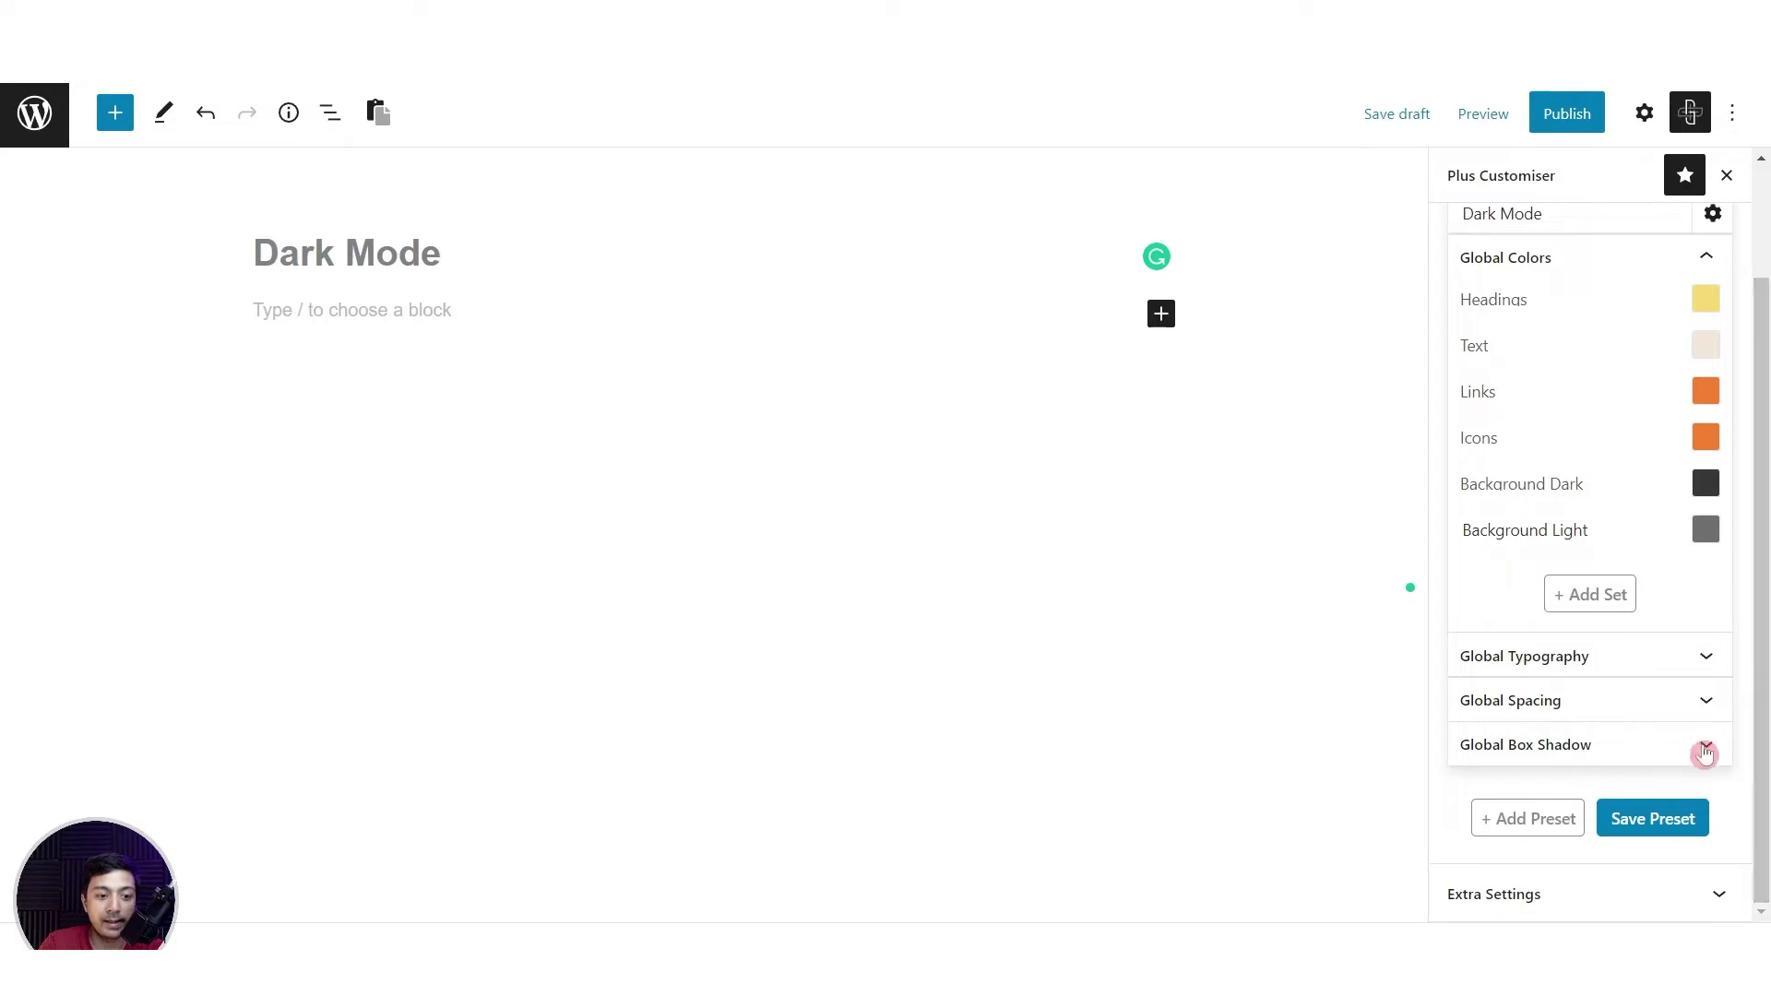
{"action": "left_click", "coordinate": [1632, 828]}
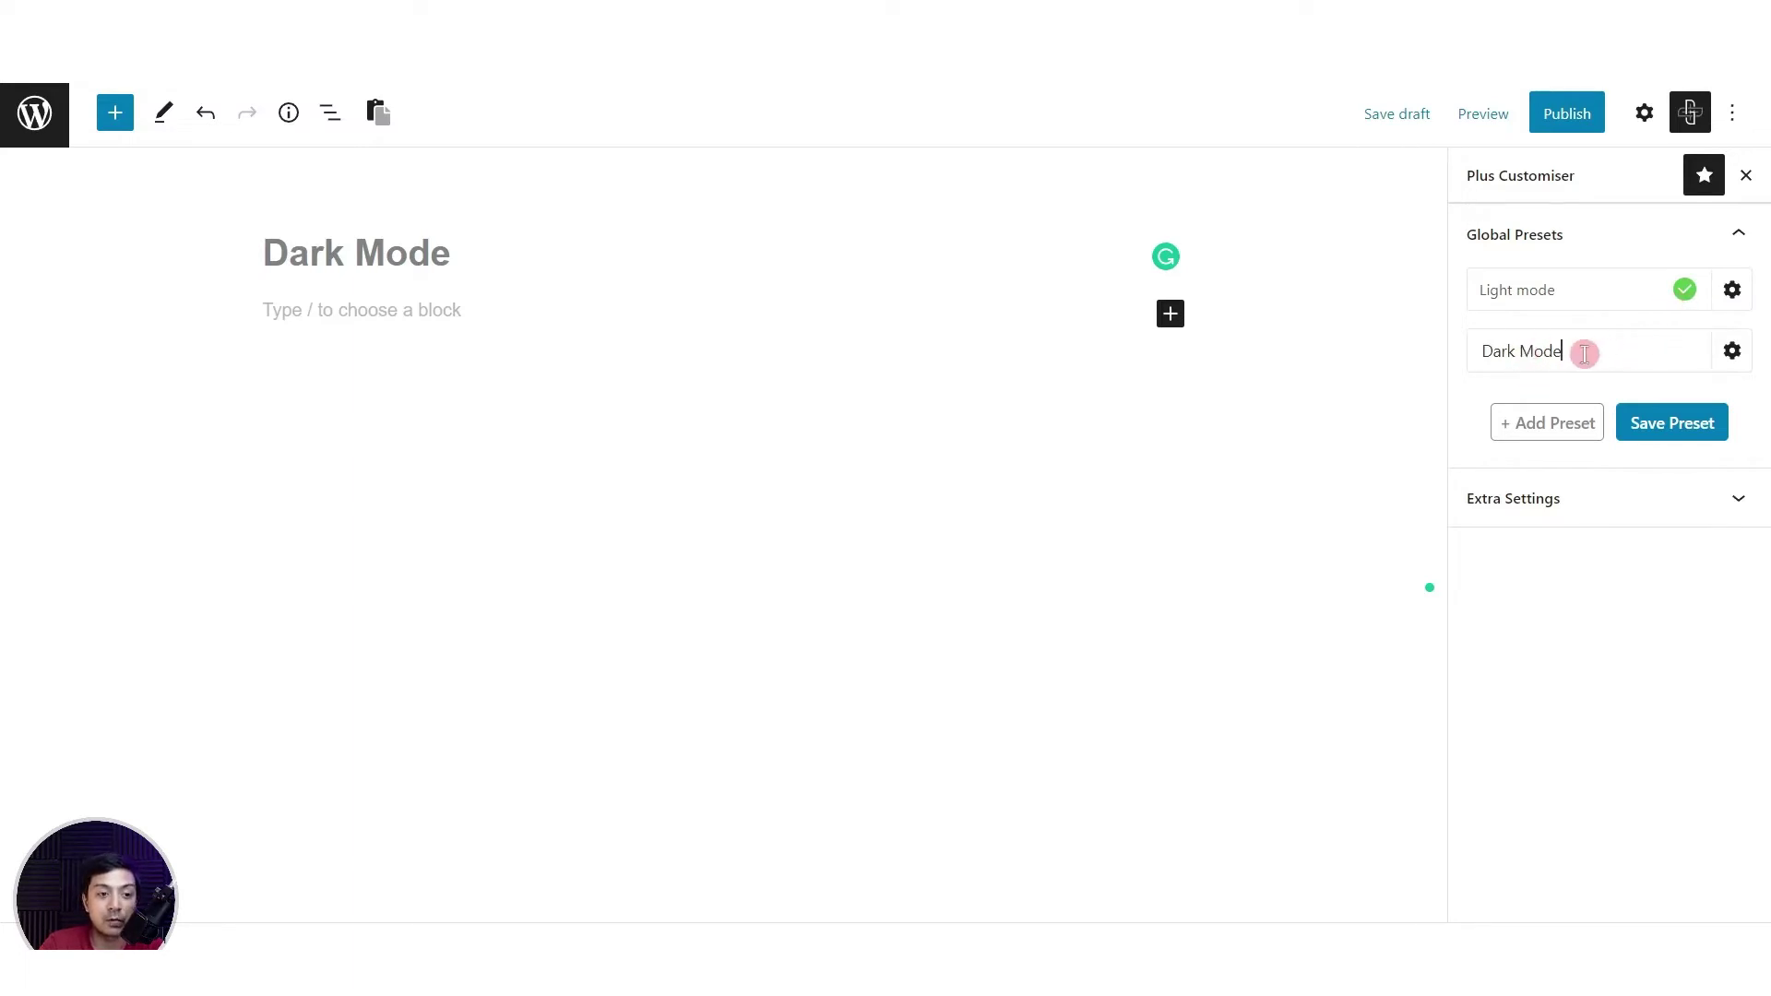
Assign the Dark Mode preset as the preset used for dark mode
{"action": "left_click", "coordinate": [1732, 356]}
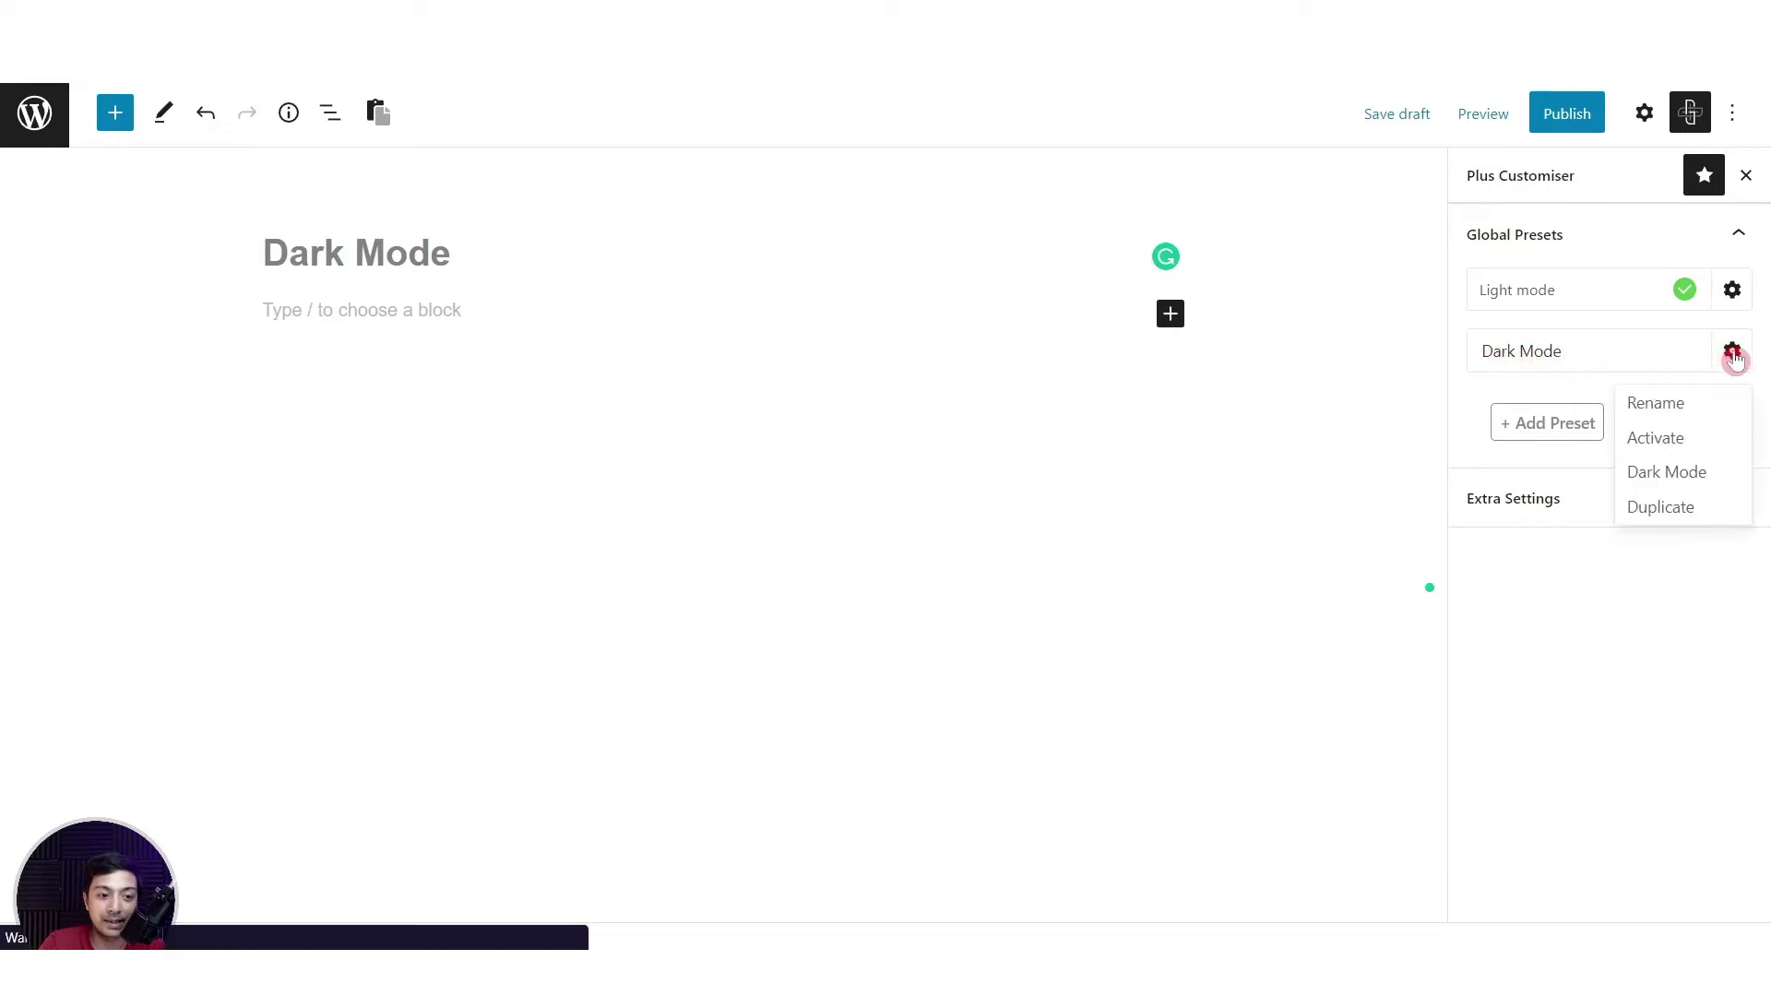
{"action": "left_click", "coordinate": [1677, 441]}
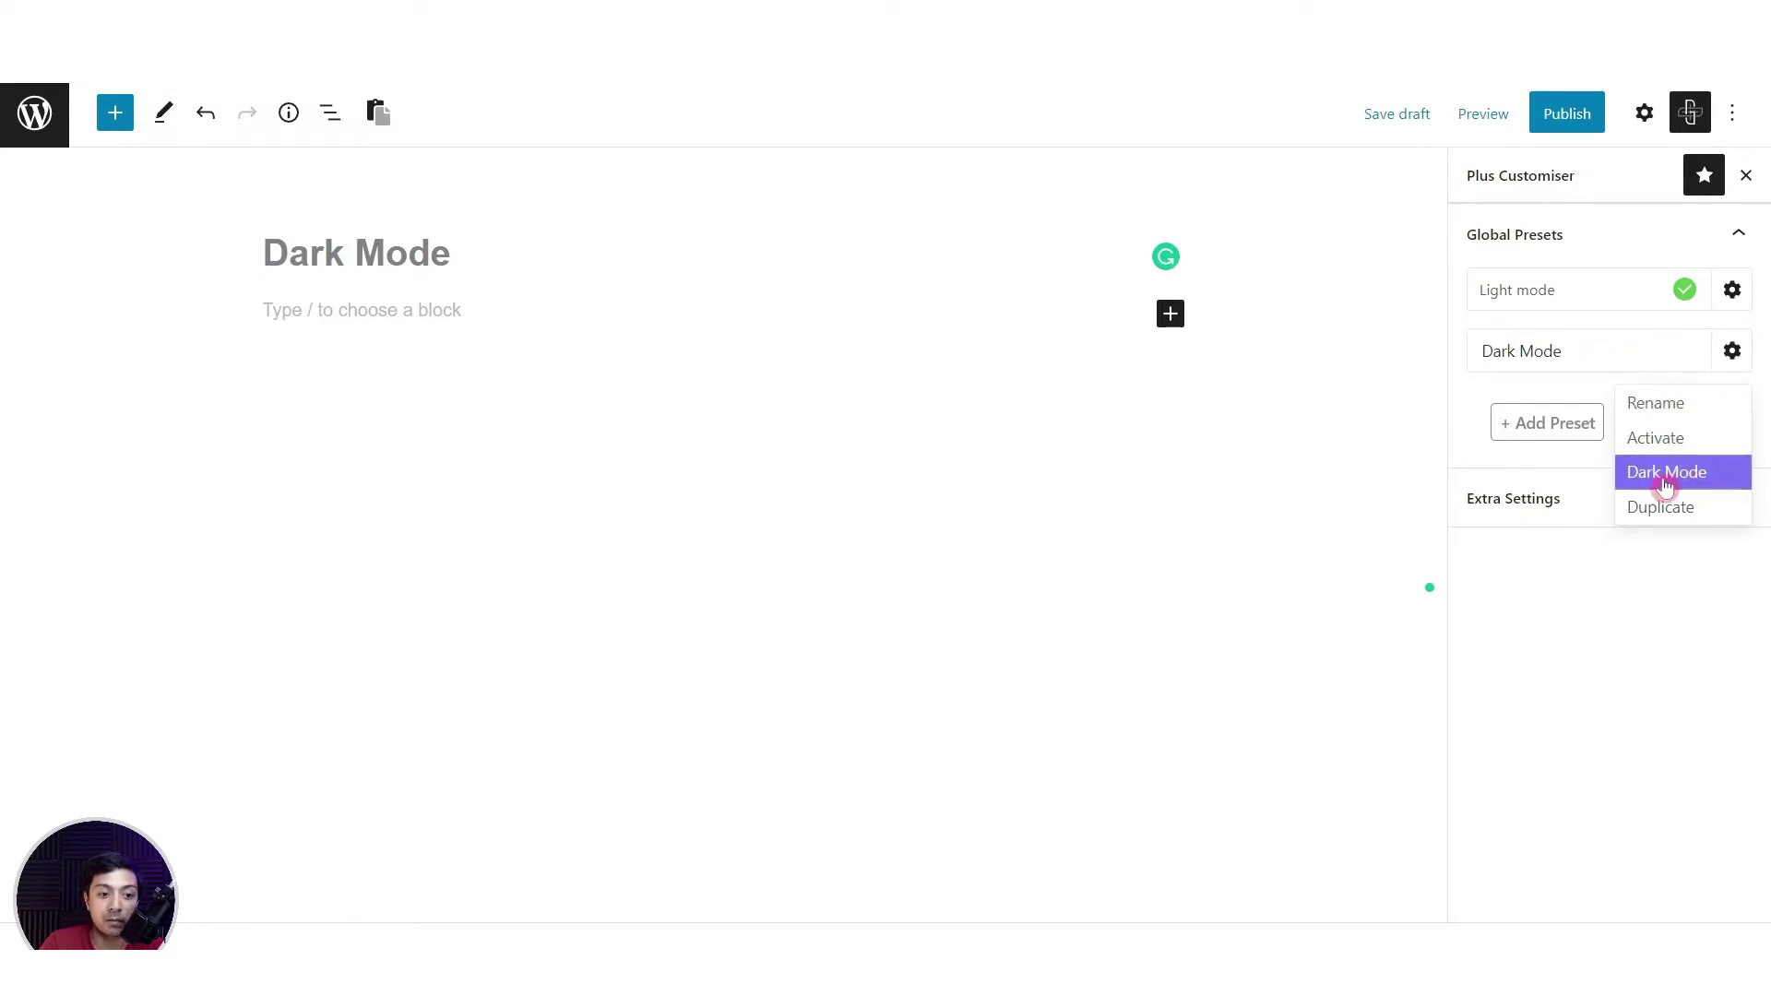
{"action": "left_click", "coordinate": [1709, 486]}
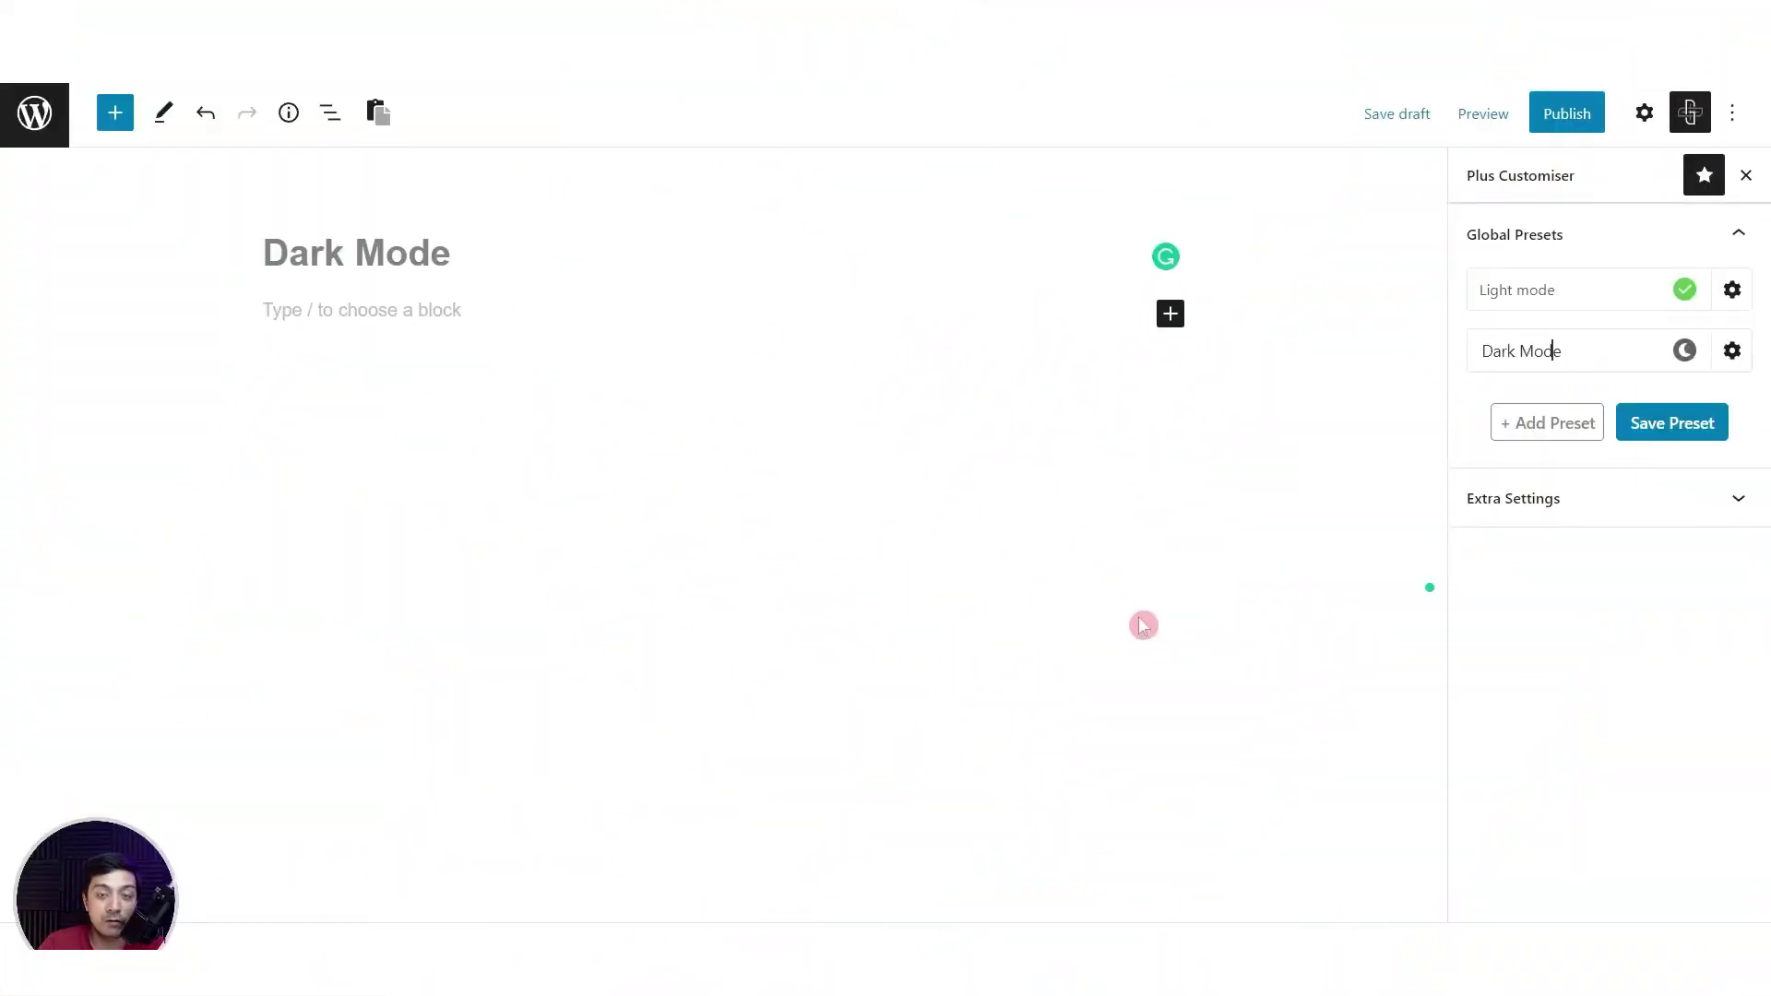
{"action": "left_click", "coordinate": [1610, 303]}
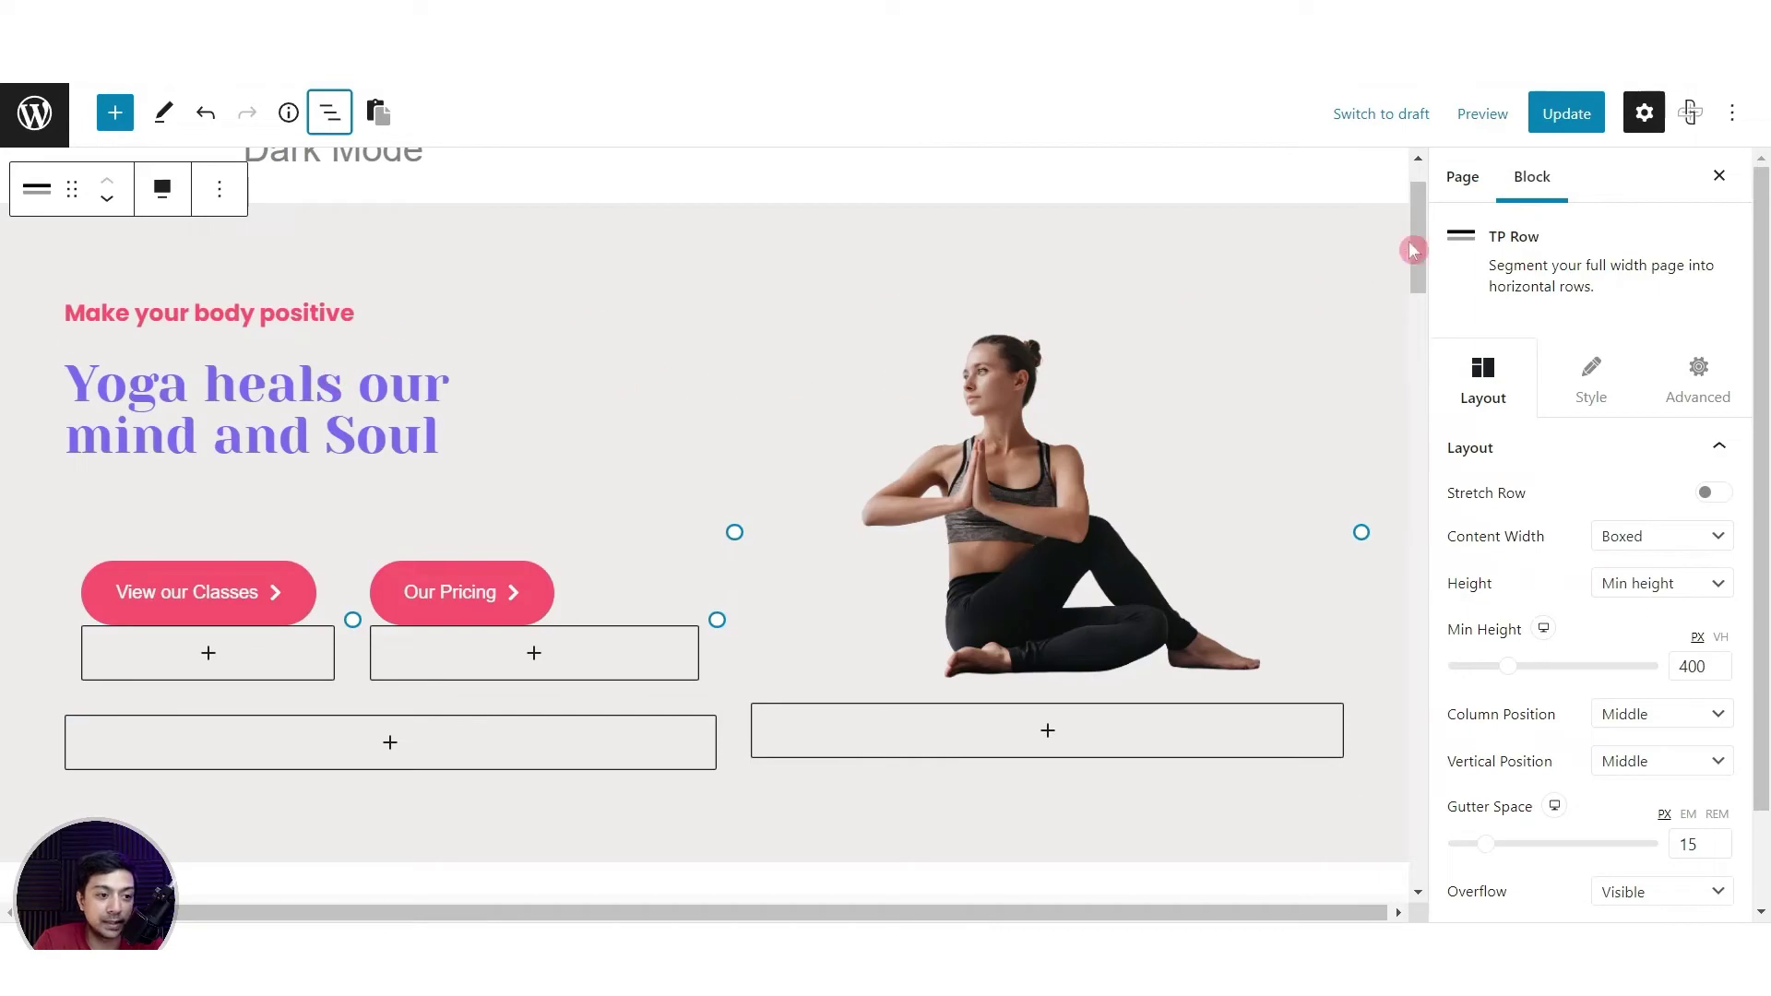
Examine the global color options for the background of the hero row containing the yoga image
{"action": "left_click_drag", "start_coordinate": [1422, 244], "coordinate": [1399, 209]}
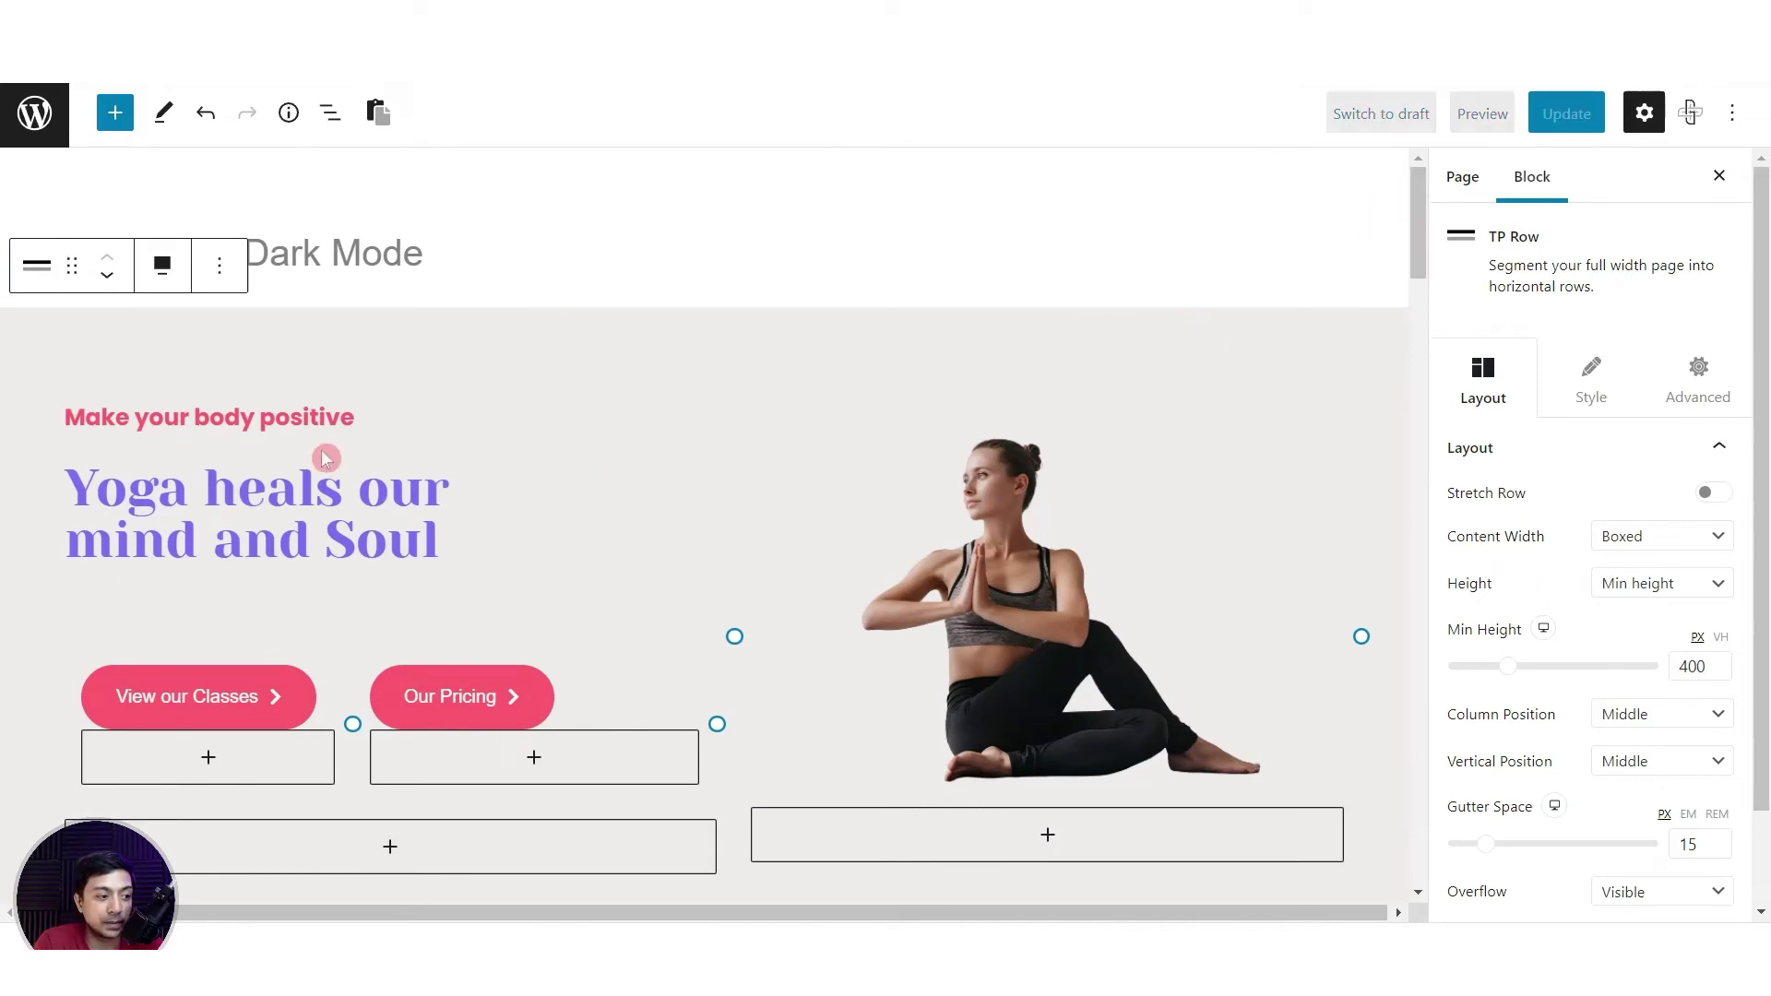
{"action": "left_click", "coordinate": [662, 321]}
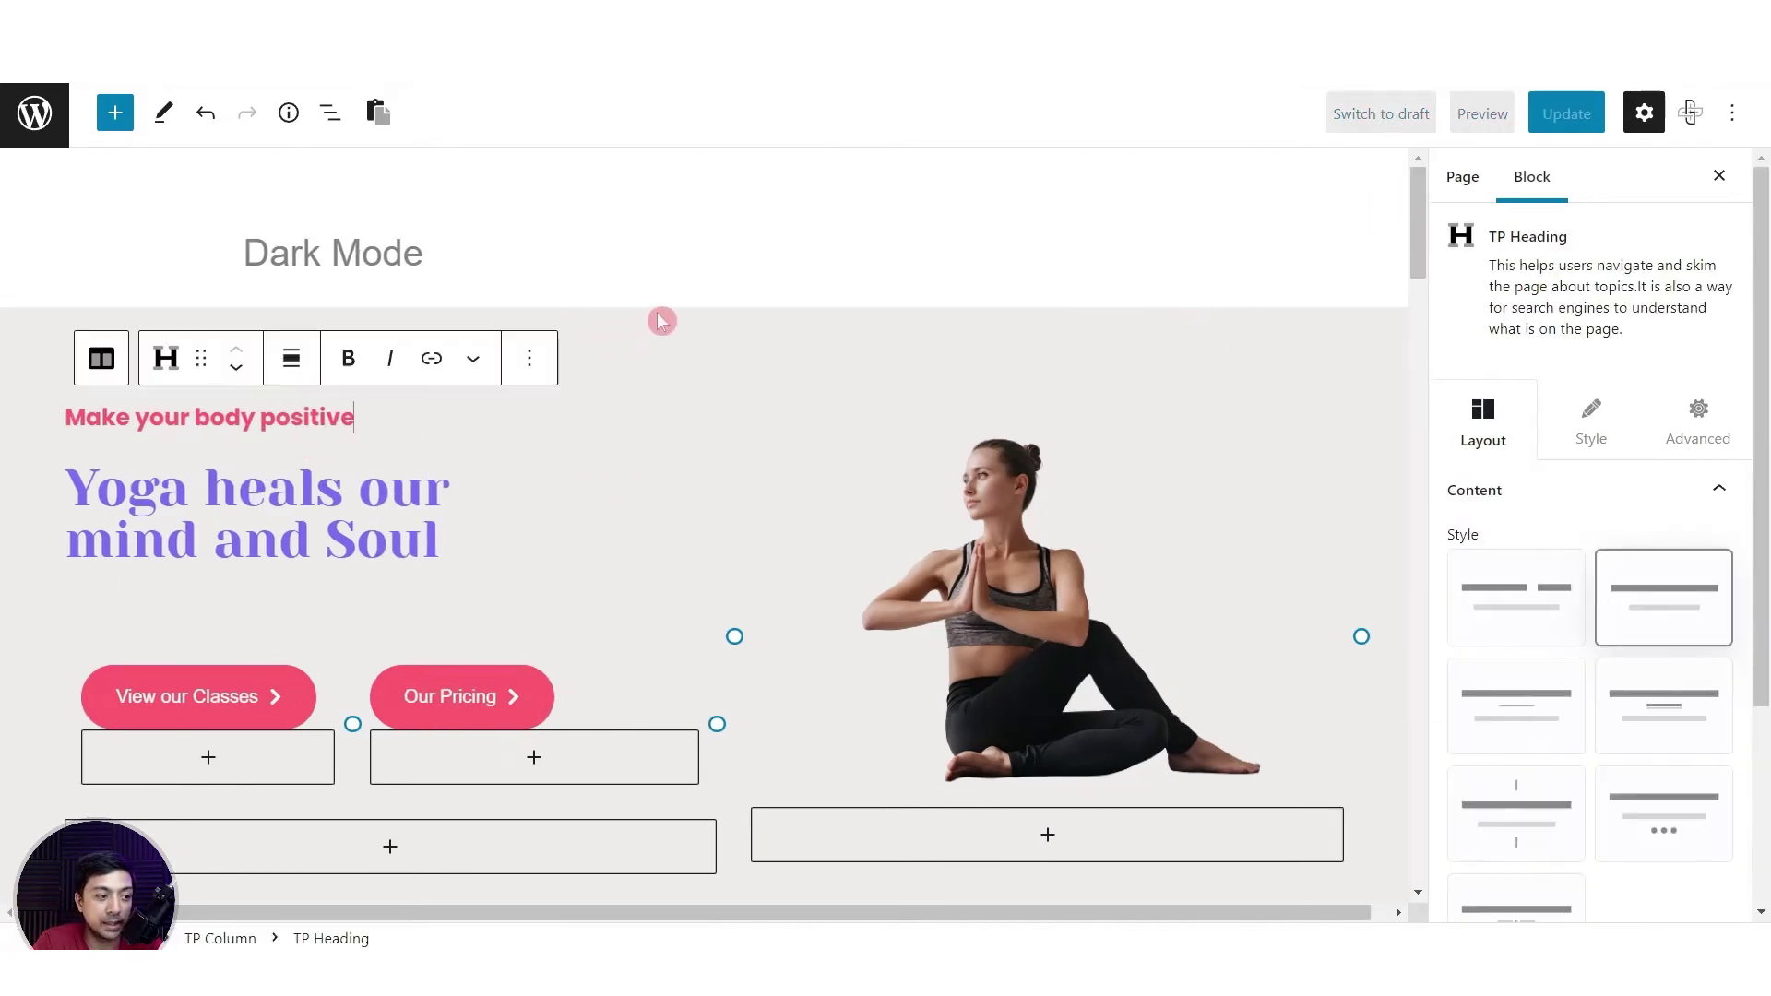
{"action": "left_click", "coordinate": [769, 791]}
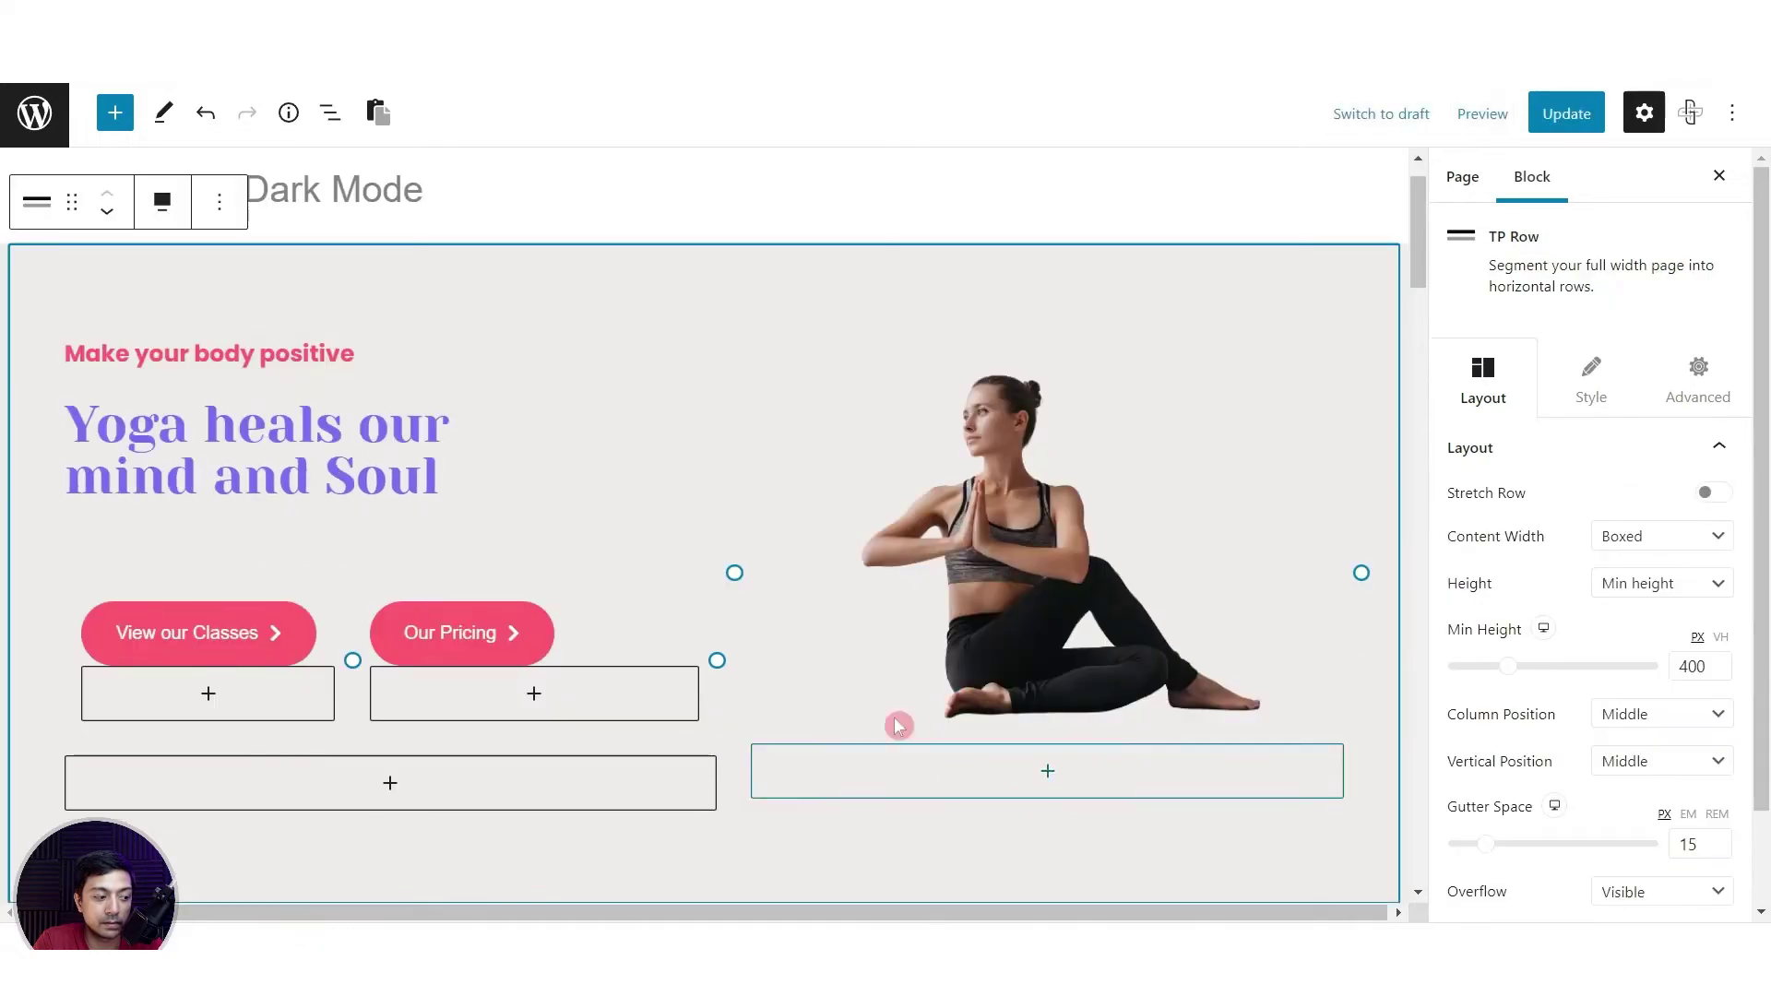
{"action": "left_click", "coordinate": [1584, 386]}
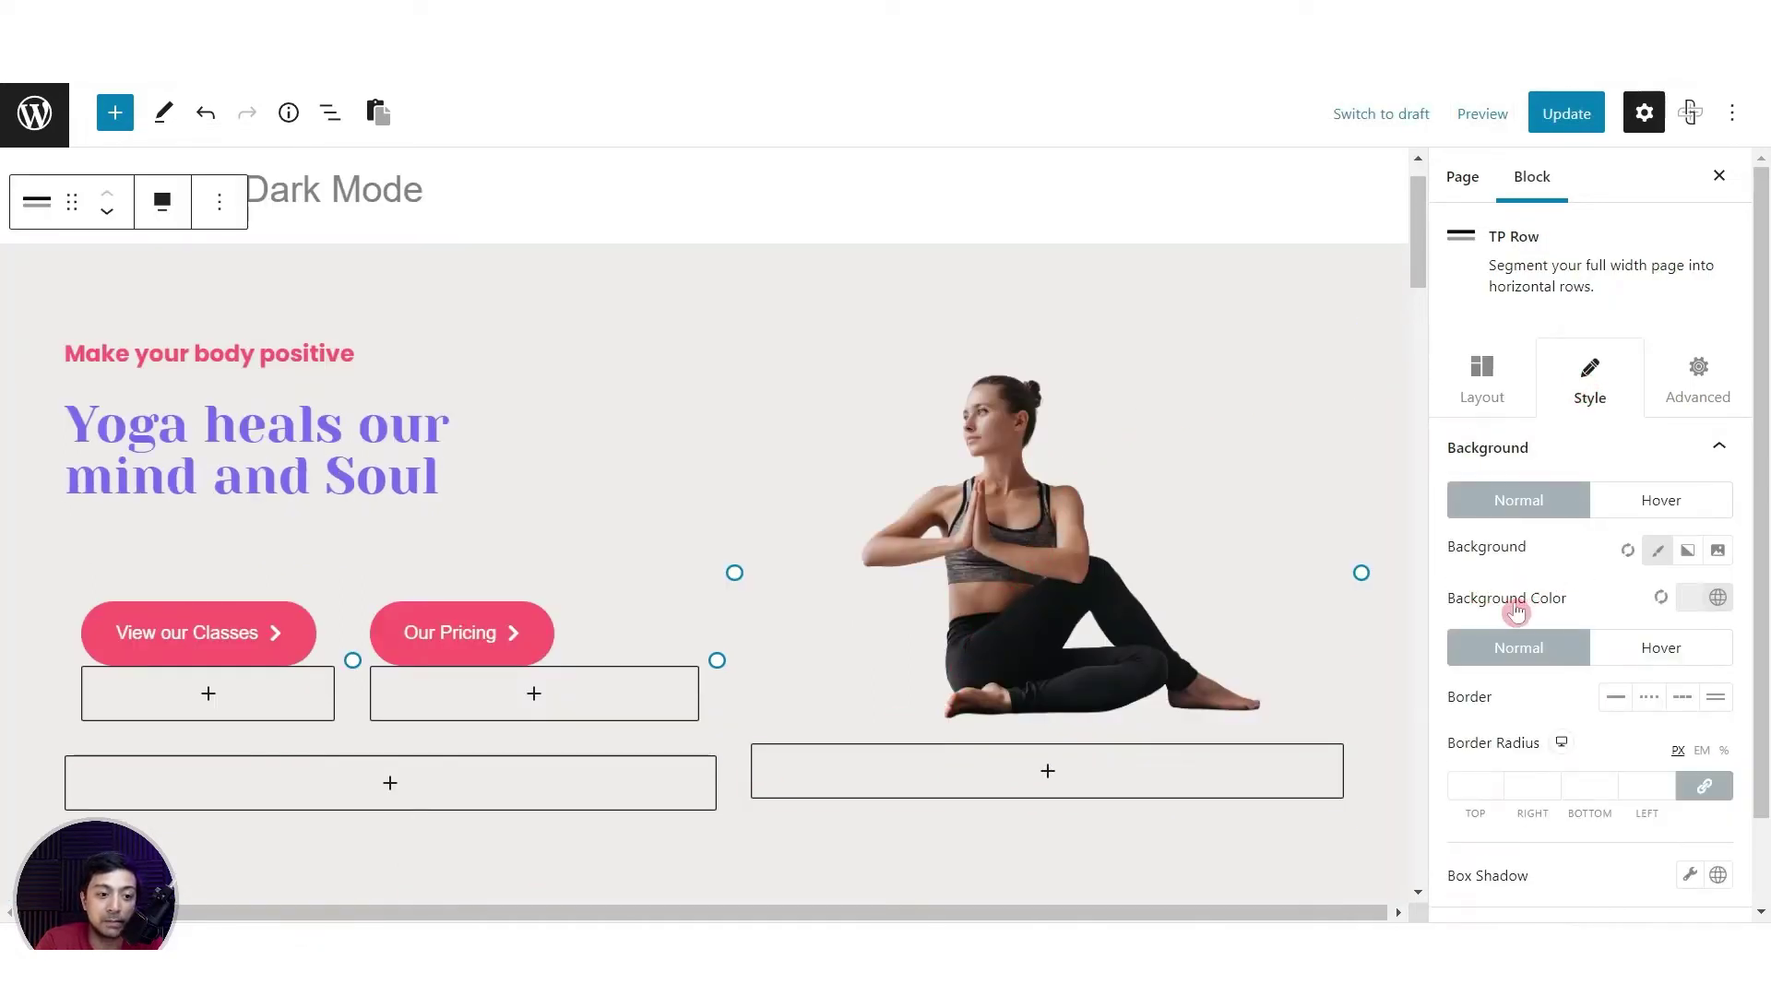
{"action": "left_click", "coordinate": [1719, 602]}
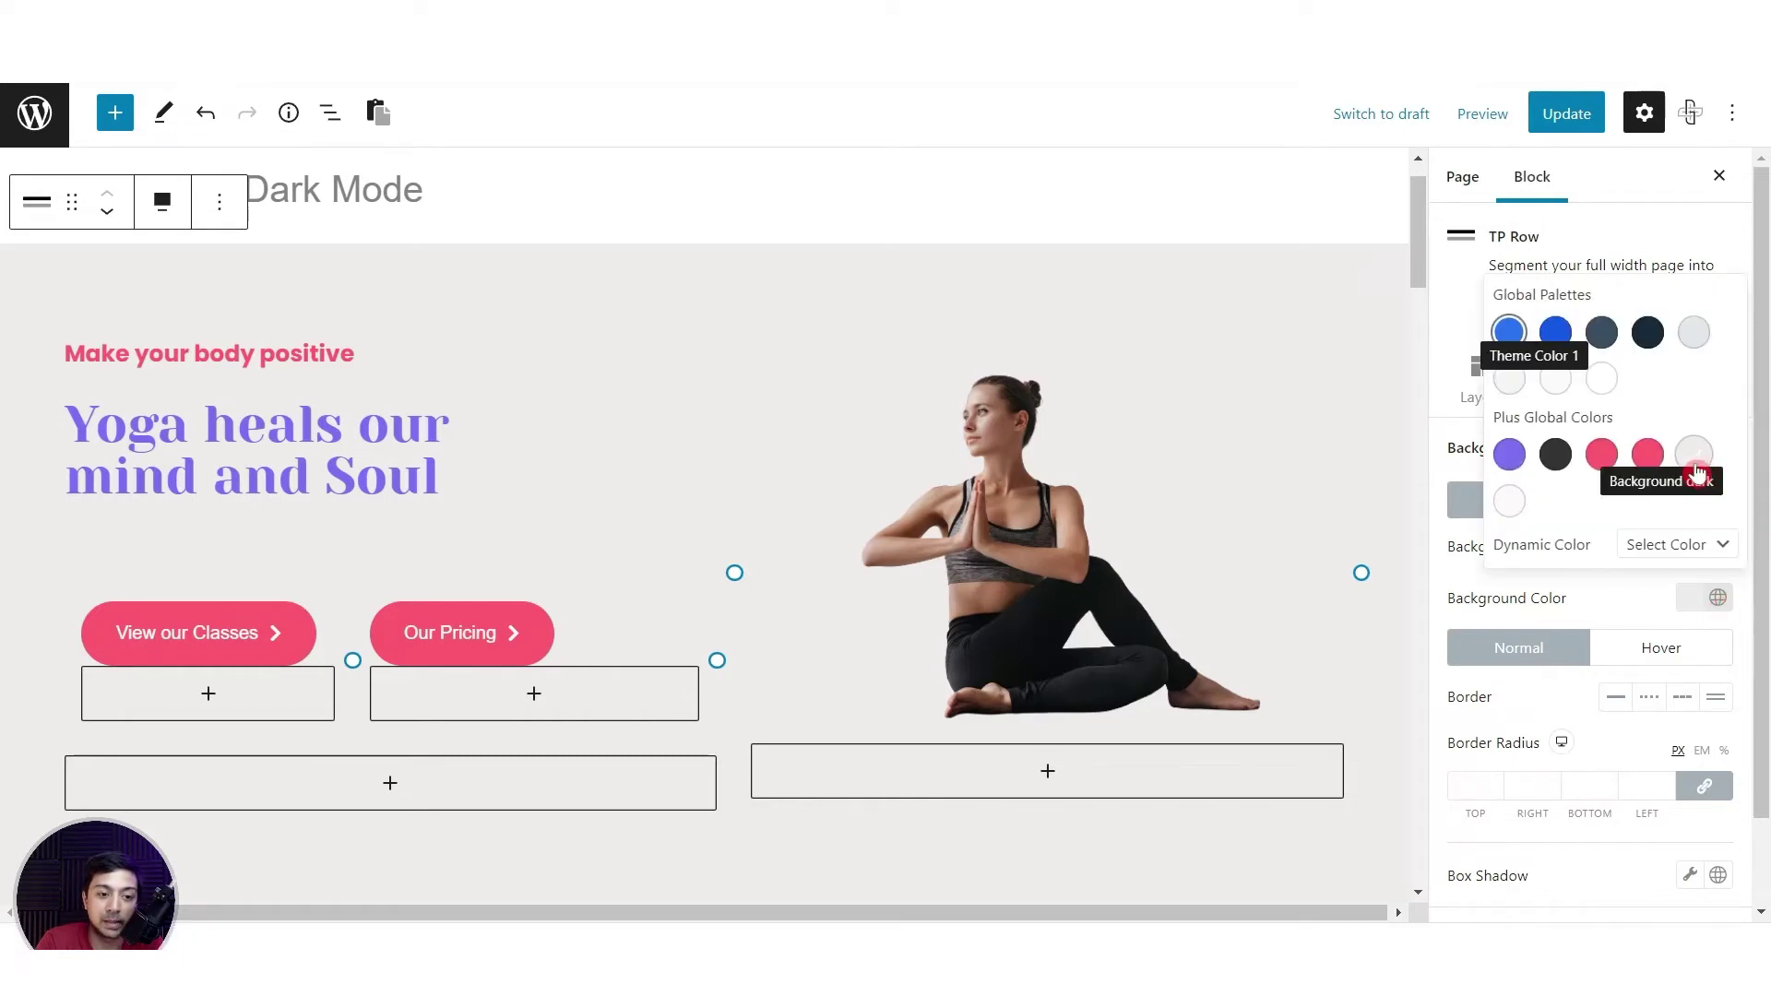
{"action": "left_click", "coordinate": [1614, 607]}
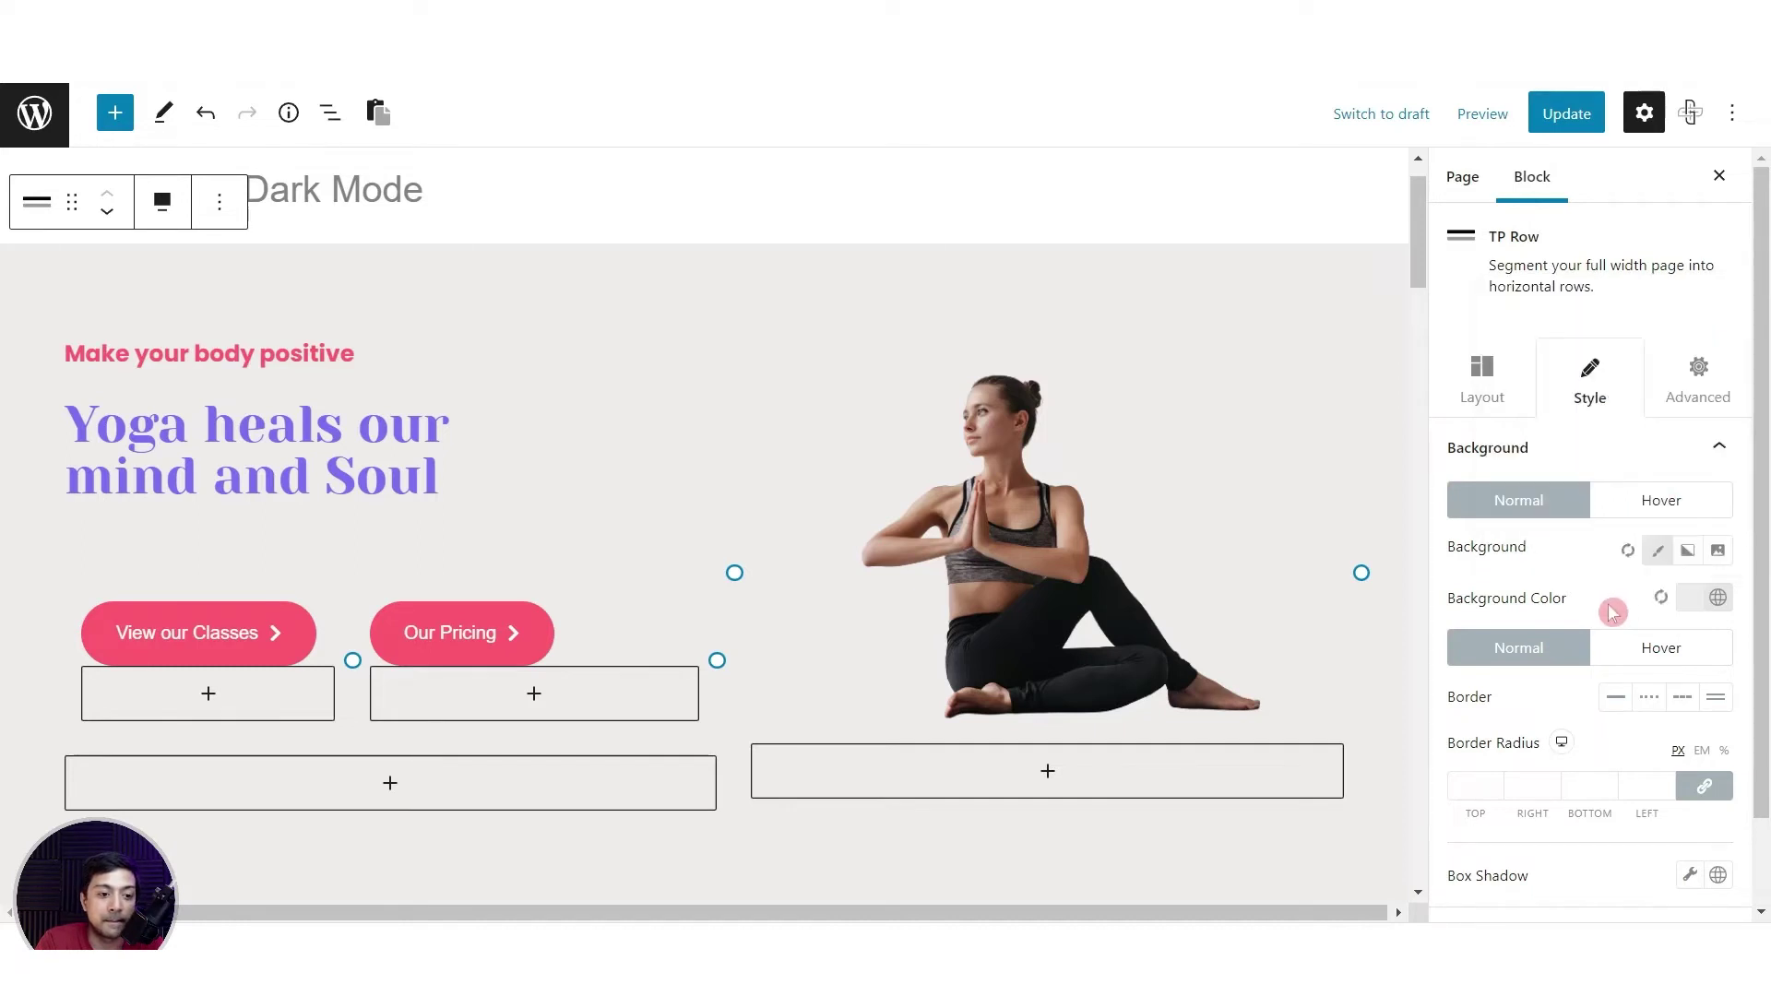
Check which Plus global colors are assigned to the "Make your body positive" and "Yoga heals our mind and Soul" headings
{"action": "left_click", "coordinate": [275, 353]}
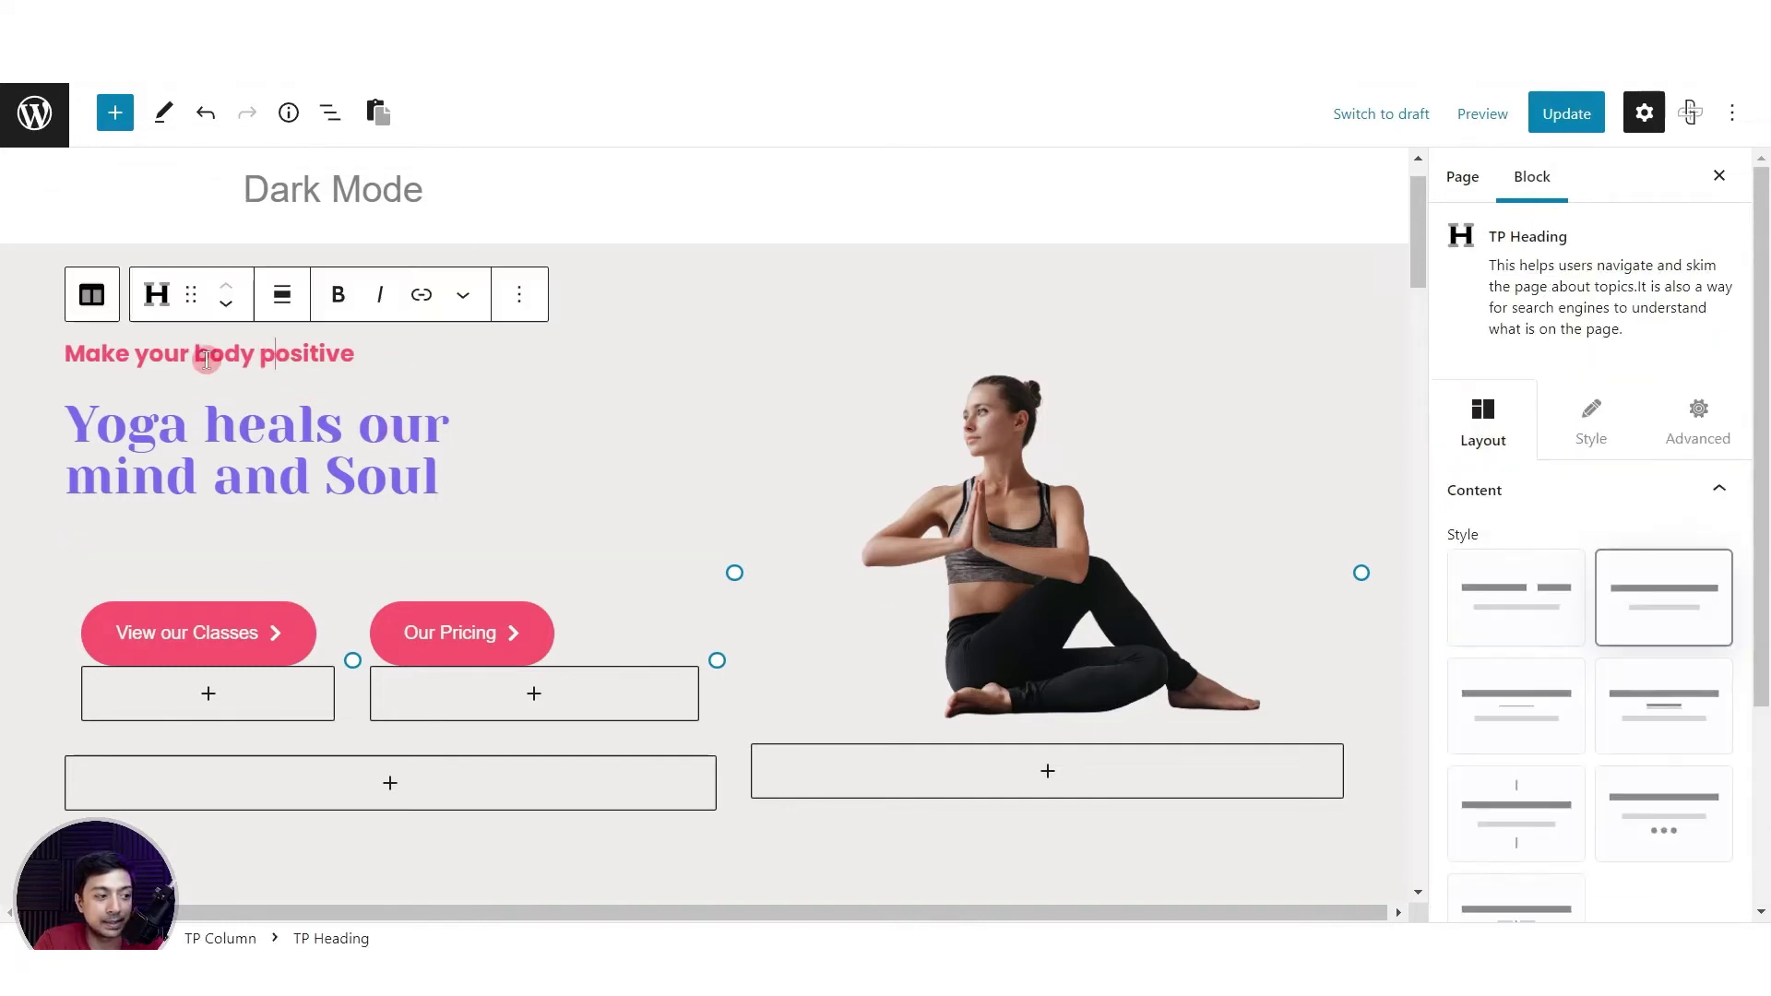
{"action": "left_click", "coordinate": [1594, 419]}
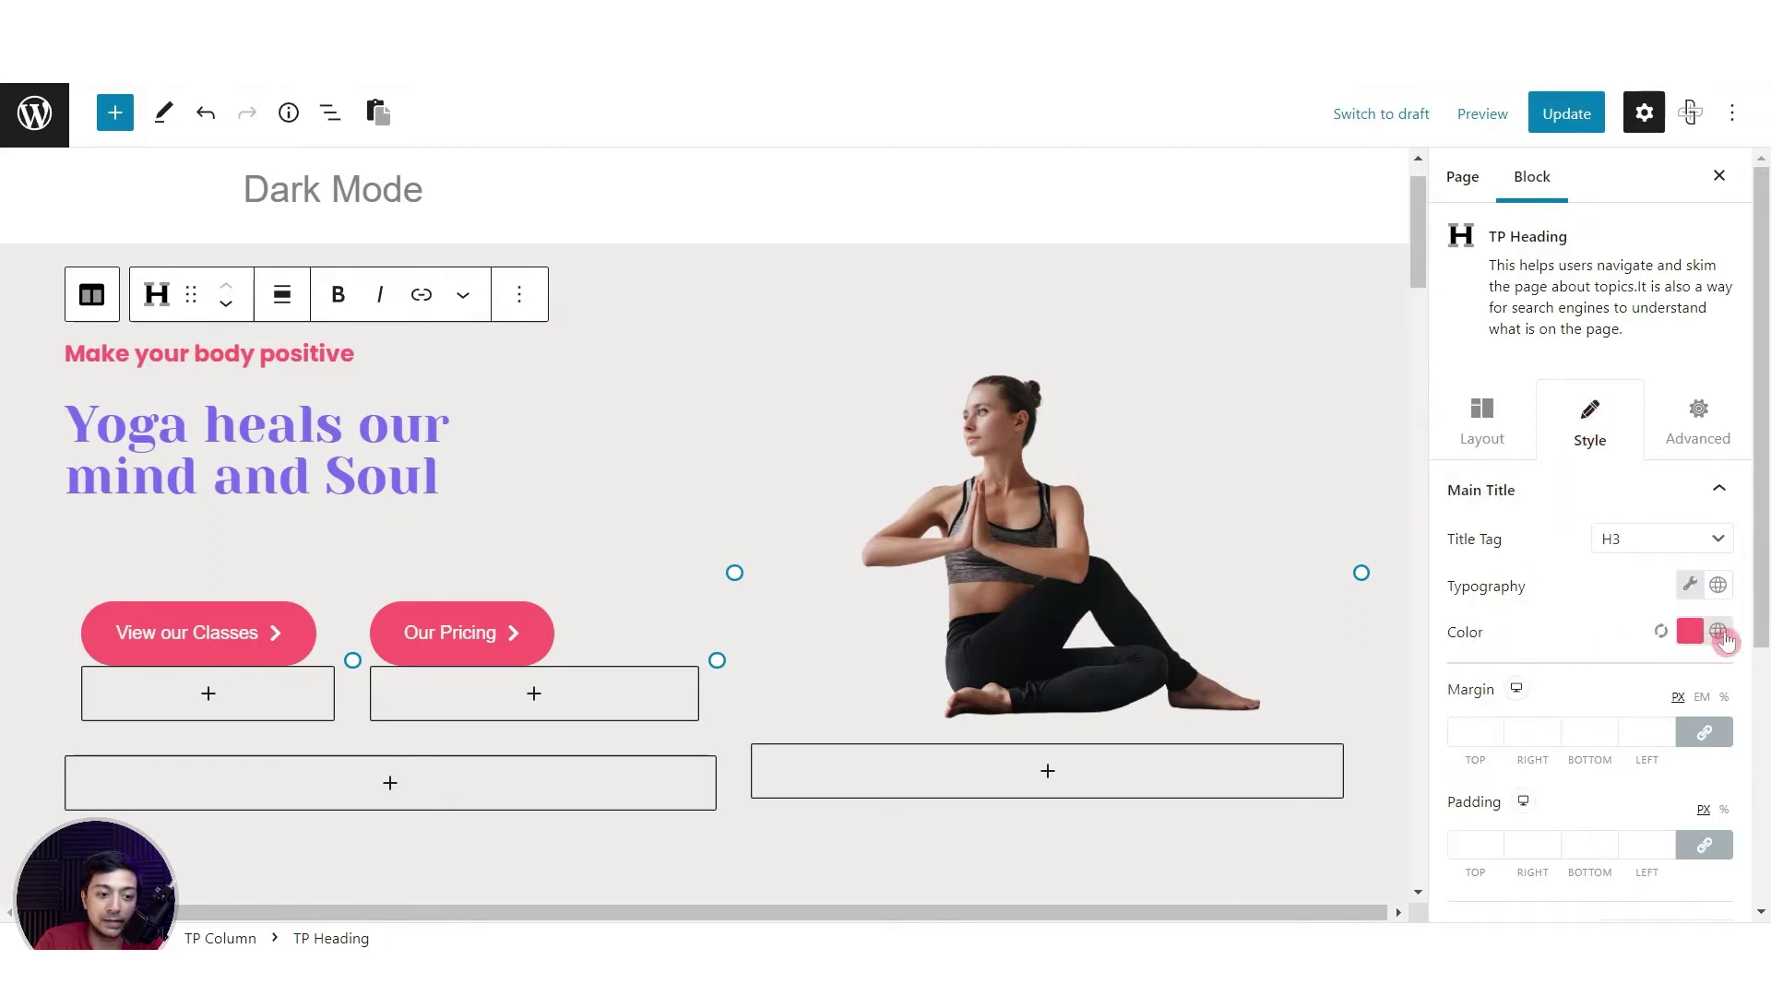
{"action": "left_click", "coordinate": [1716, 632]}
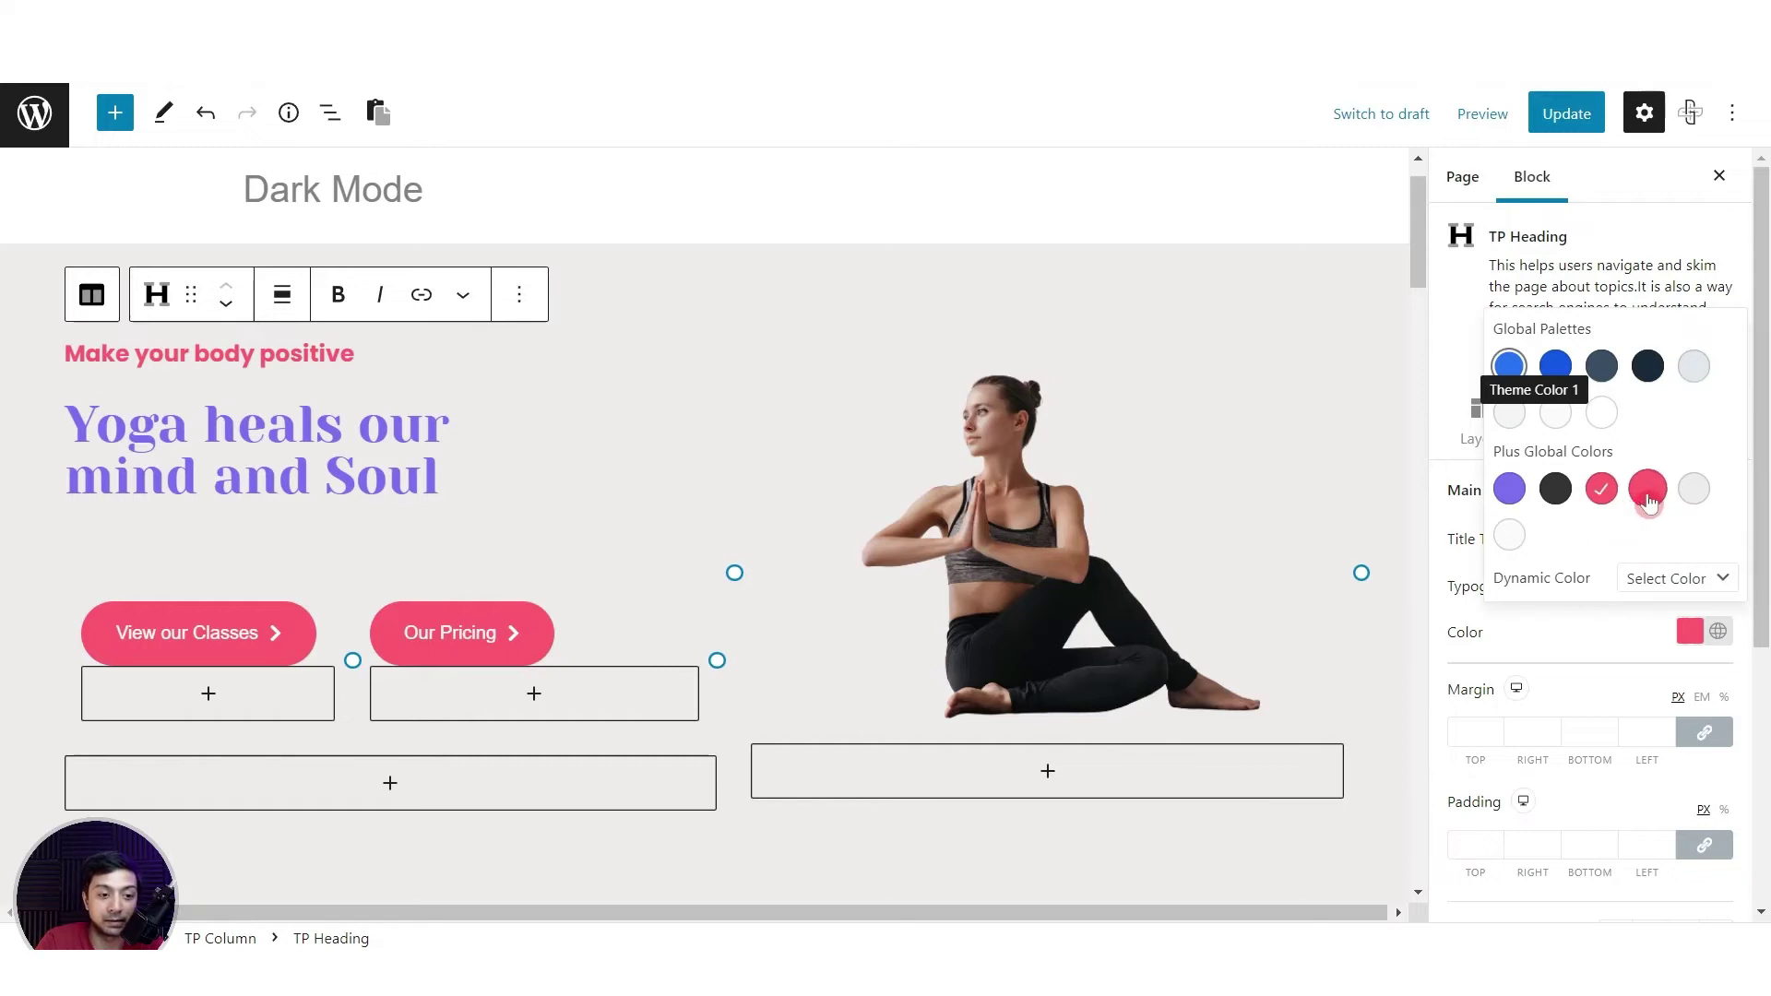
{"action": "left_click", "coordinate": [365, 476]}
{"action": "left_click", "coordinate": [1588, 440]}
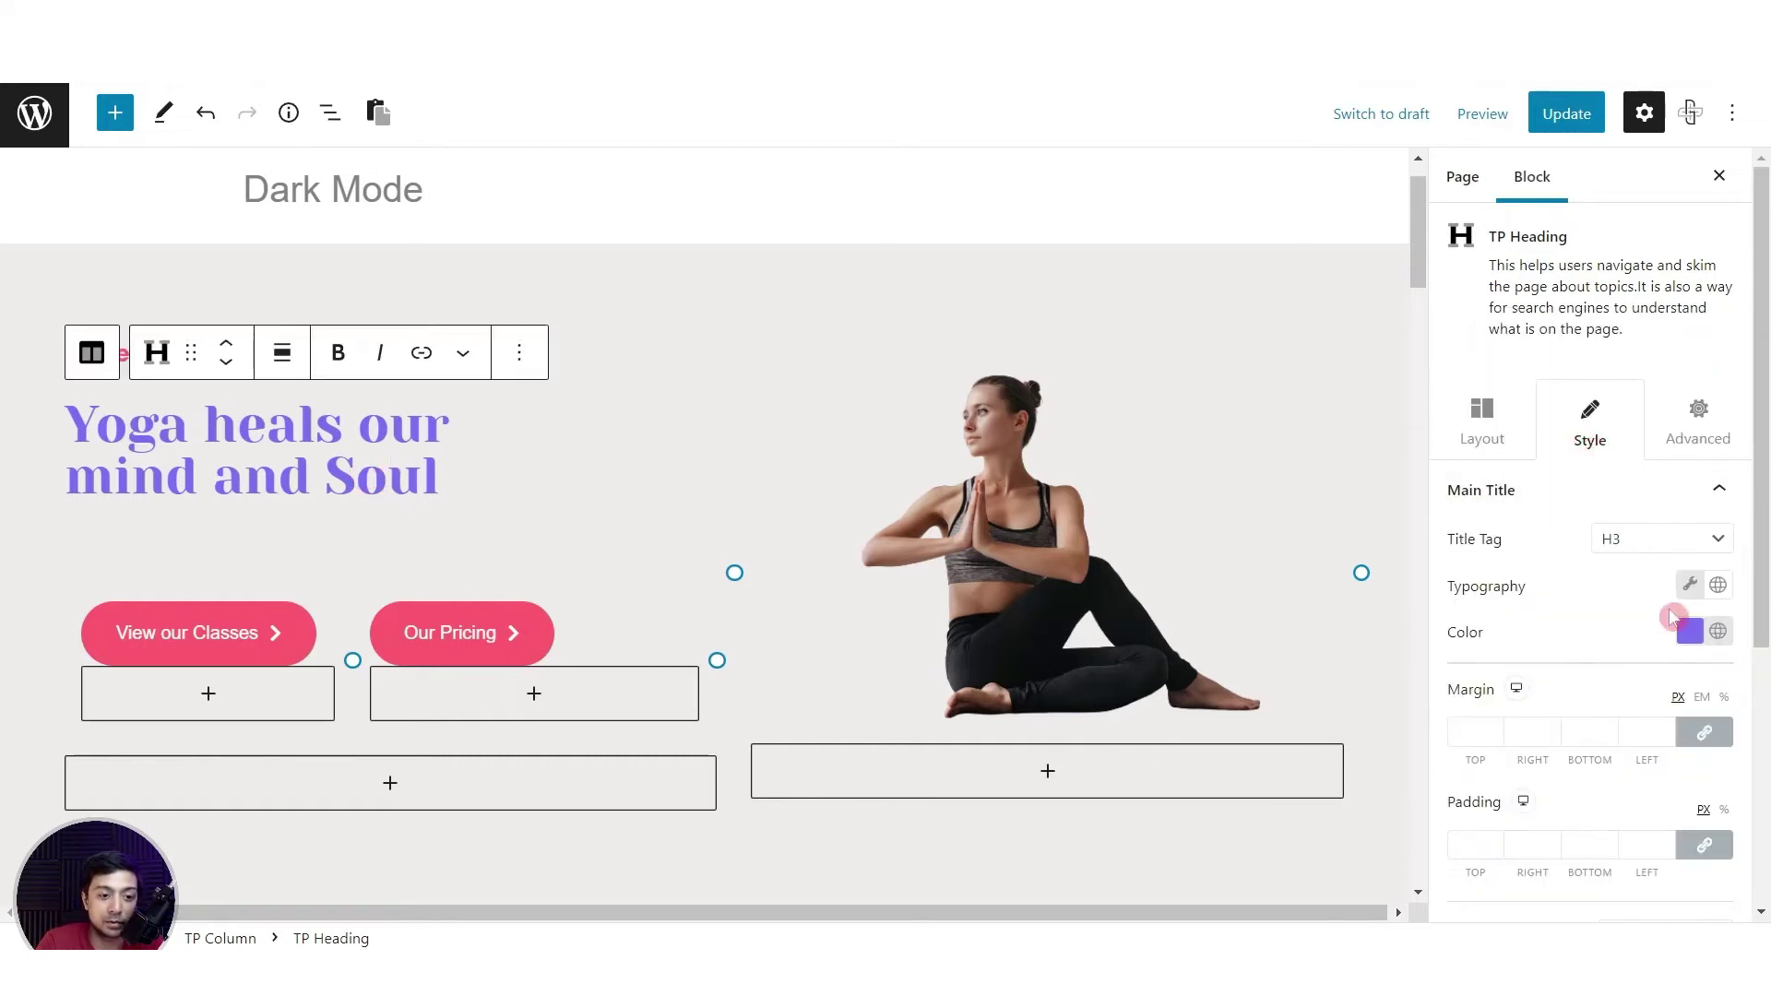
{"action": "left_click", "coordinate": [1718, 634]}
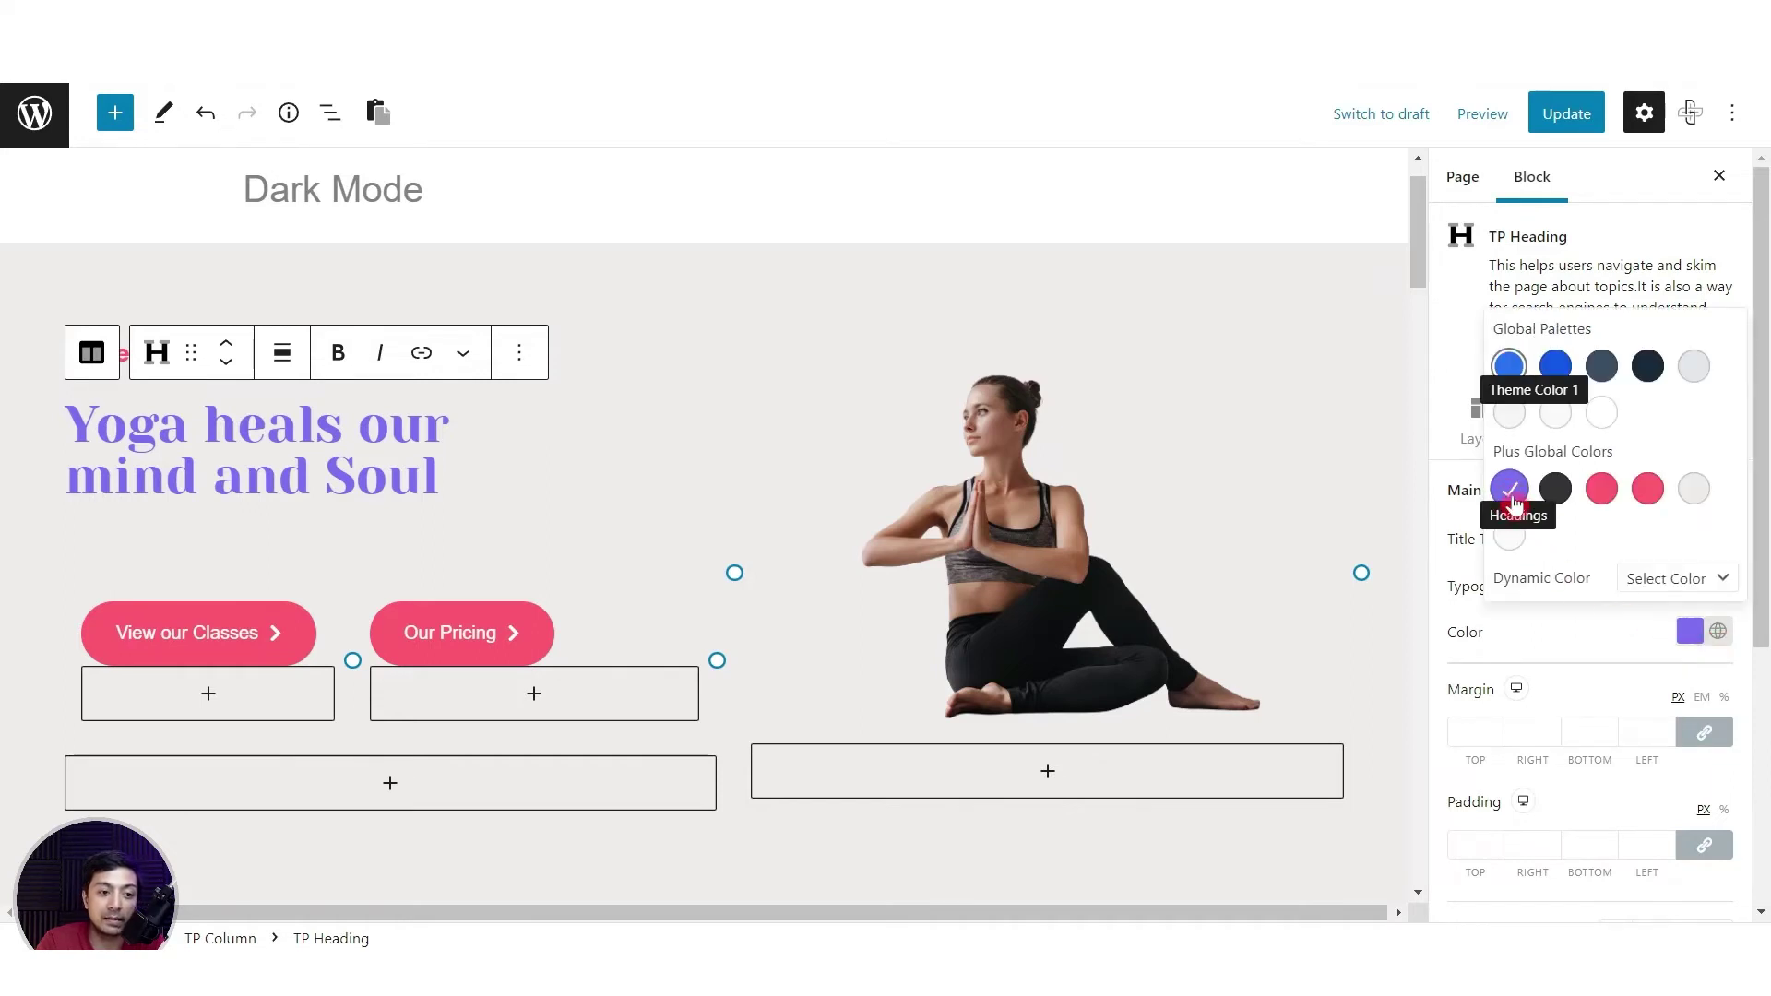
{"action": "left_click", "coordinate": [877, 433]}
Review the colors used in the Benefits of Yoga and Our Courses sections and in the "Make your body positive" heading
{"action": "scroll", "coordinate": [877, 433], "scroll_direction": "down", "scroll_amount": 9}
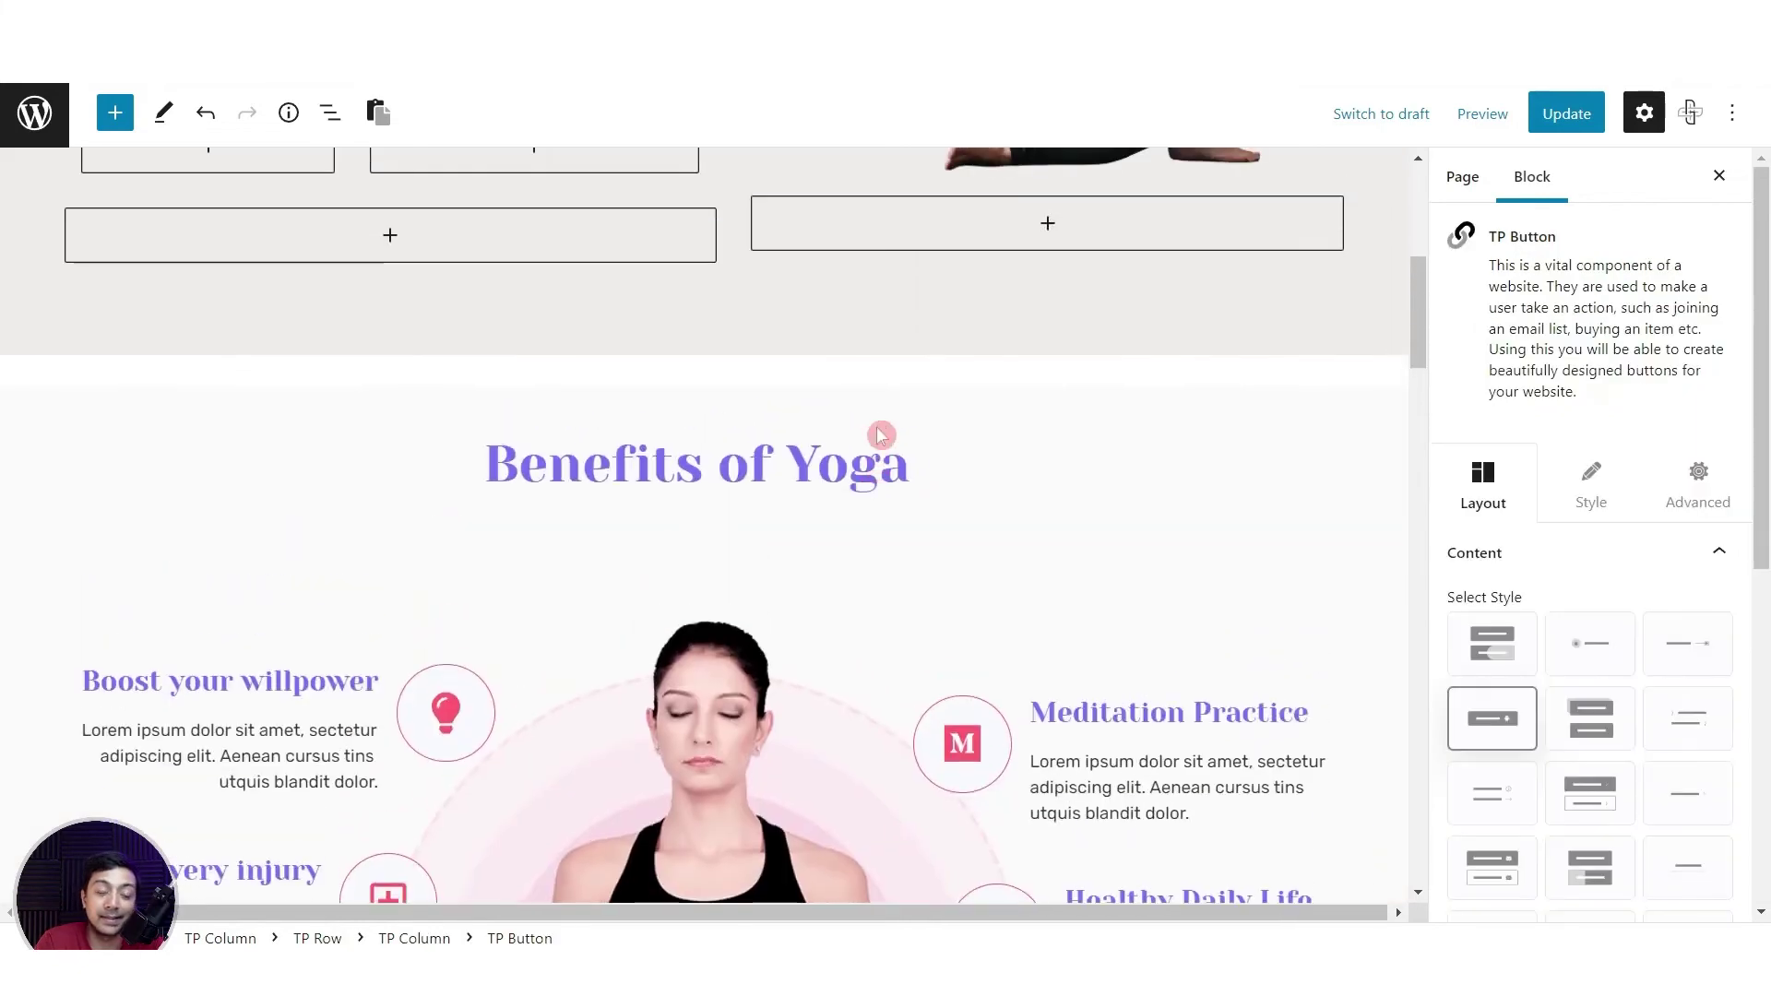
{"action": "scroll", "coordinate": [876, 441], "scroll_direction": "down", "scroll_amount": 6}
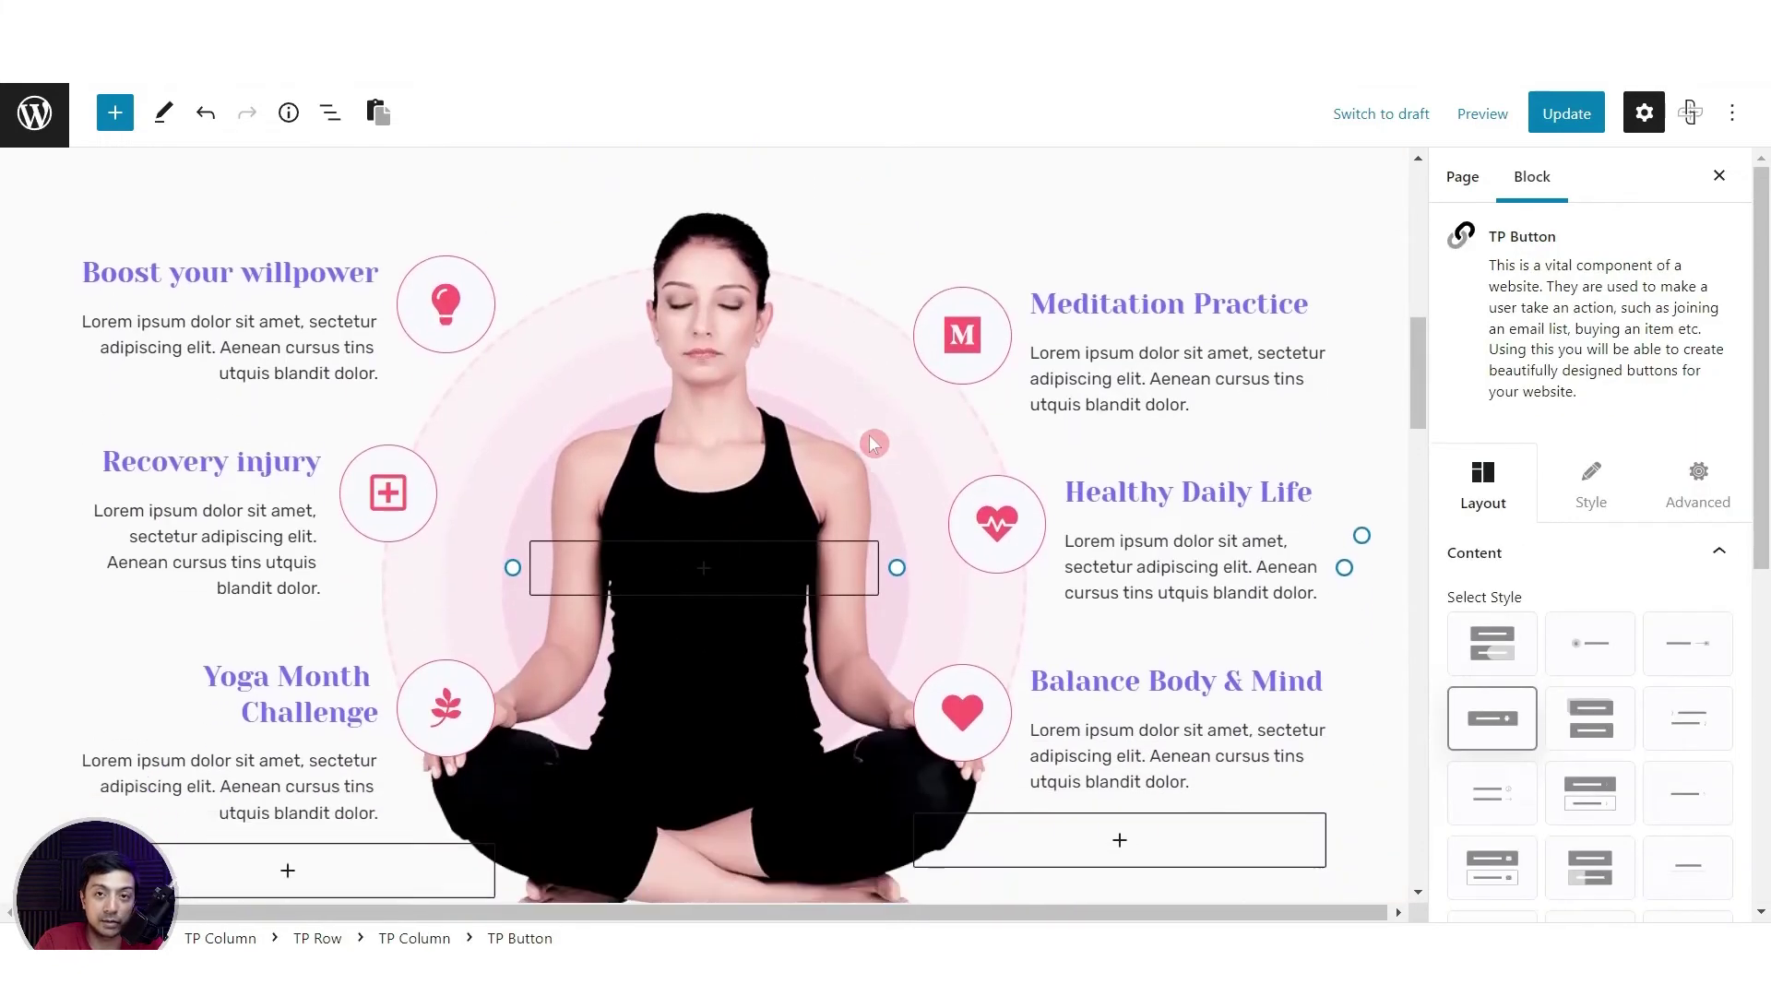
{"action": "scroll", "coordinate": [868, 447], "scroll_direction": "down", "scroll_amount": 6}
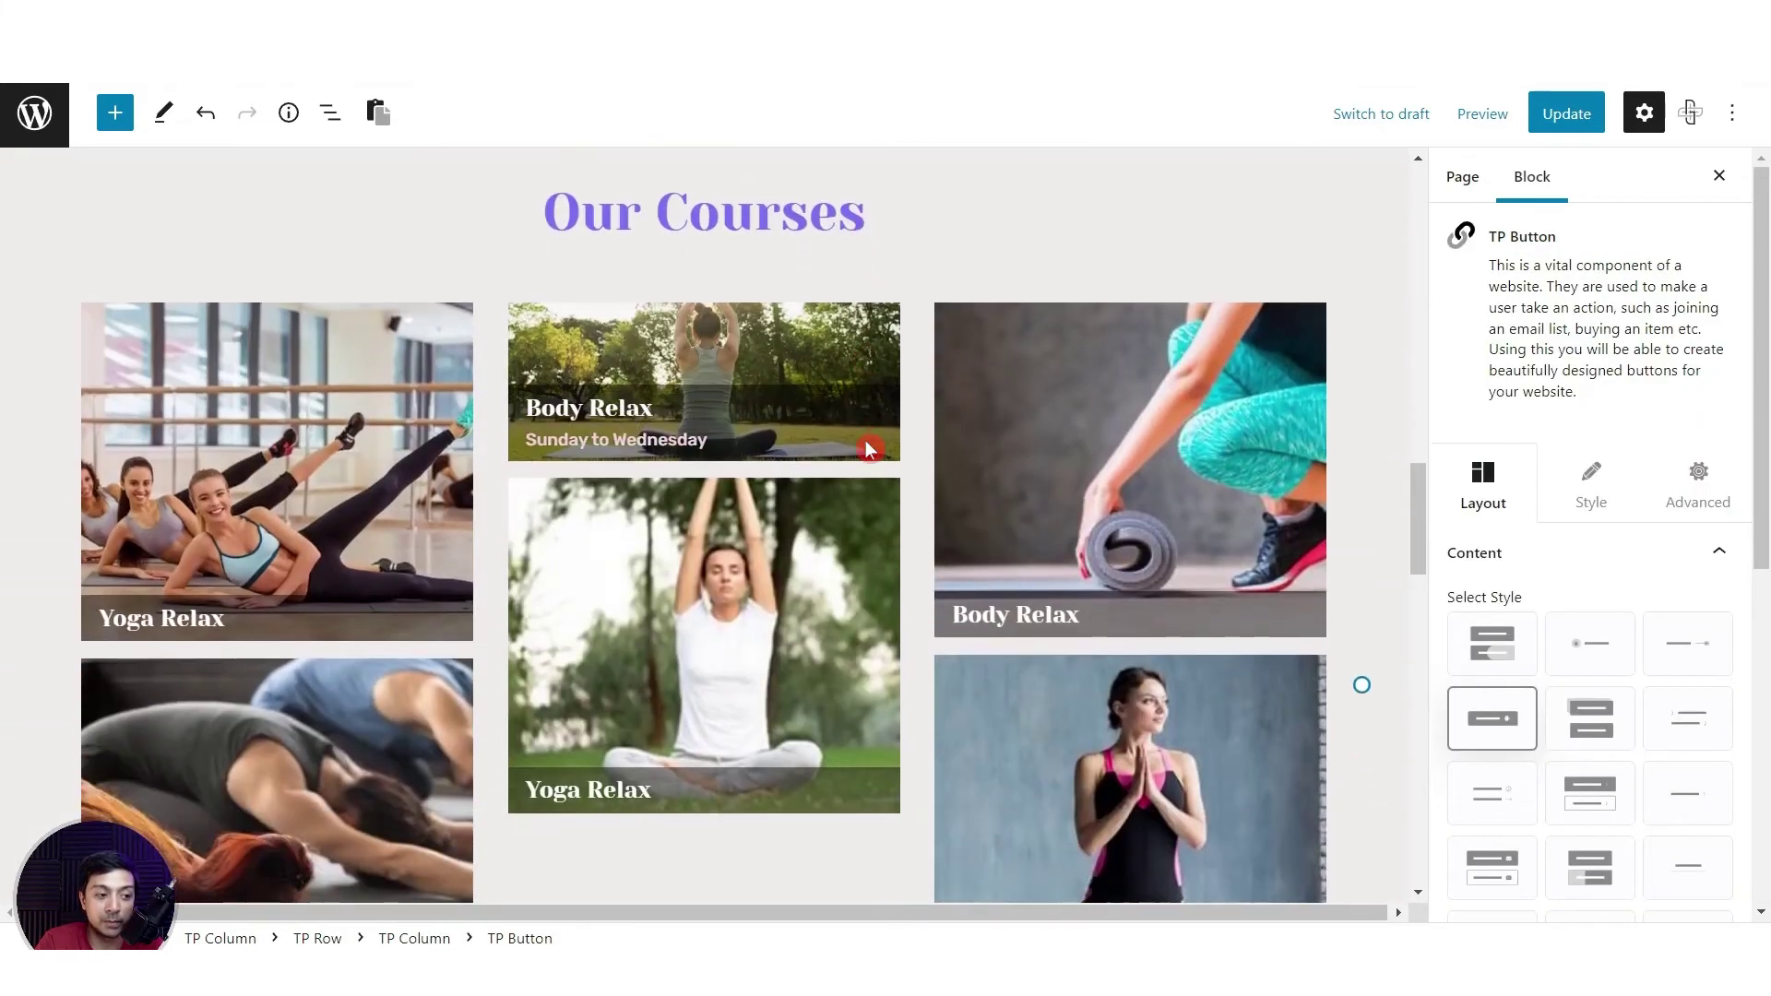
{"action": "left_click", "coordinate": [1600, 493]}
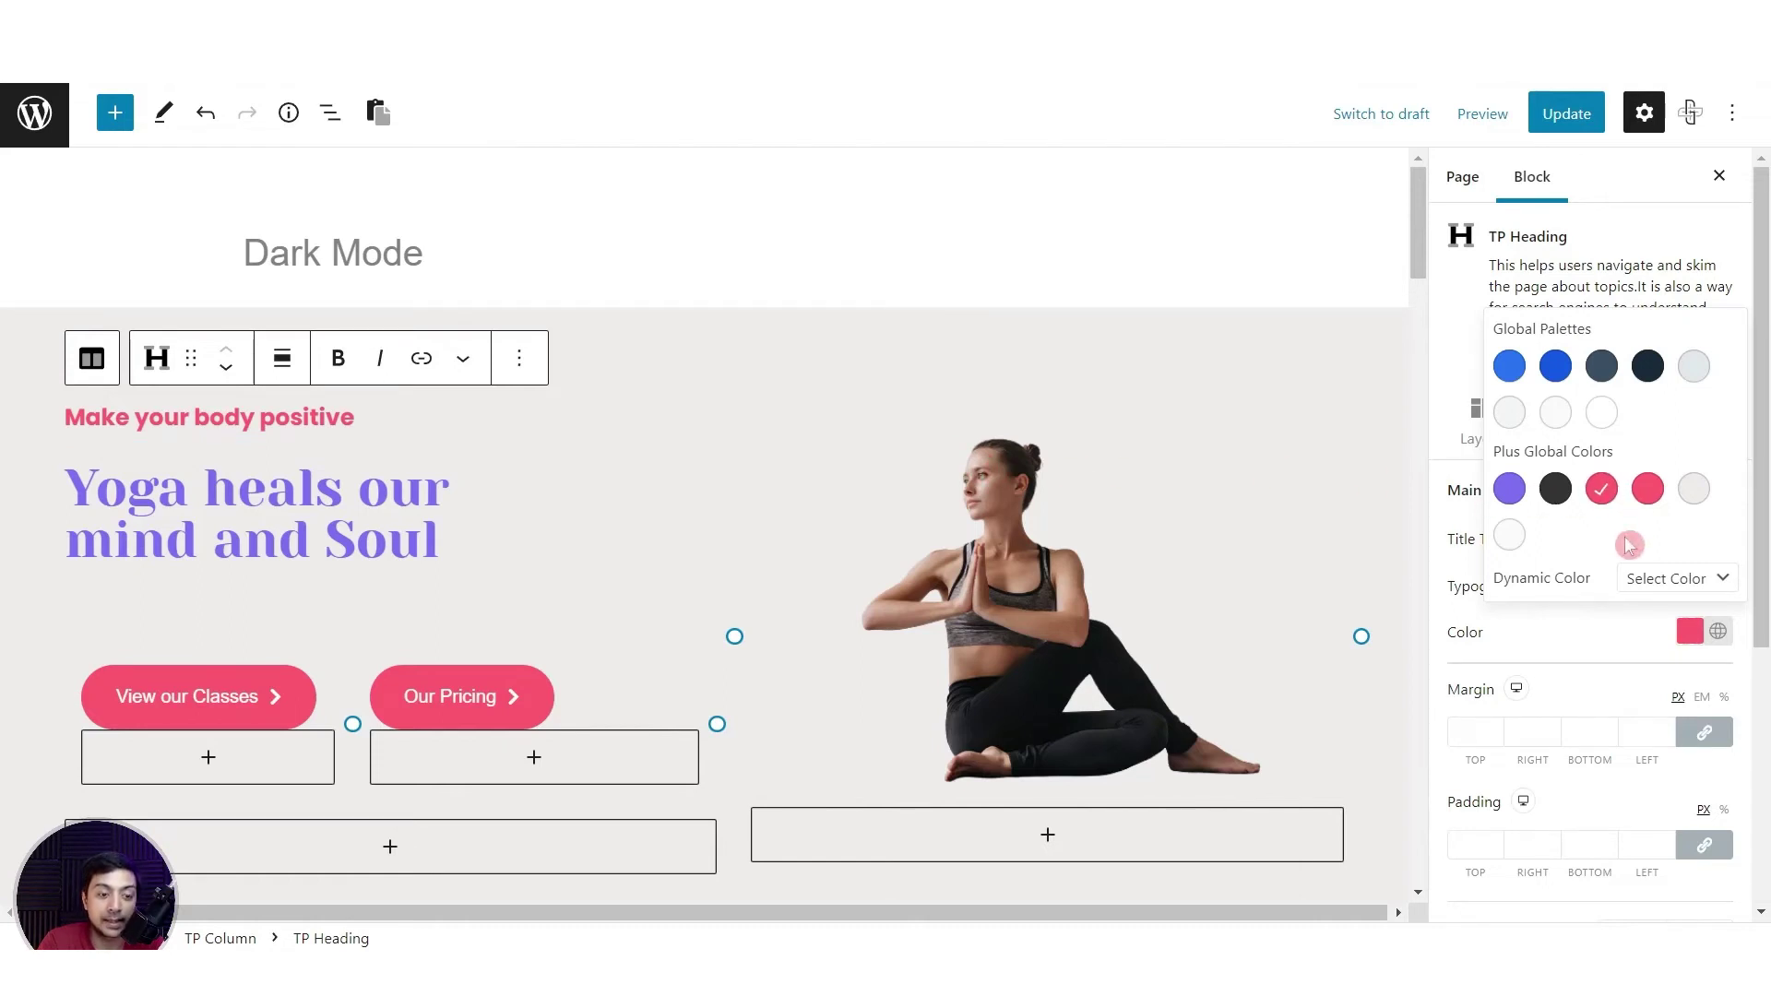
Examine the global colors of the Dark Mode Color preset in the Plus Customiser
{"action": "left_click", "coordinate": [1690, 113]}
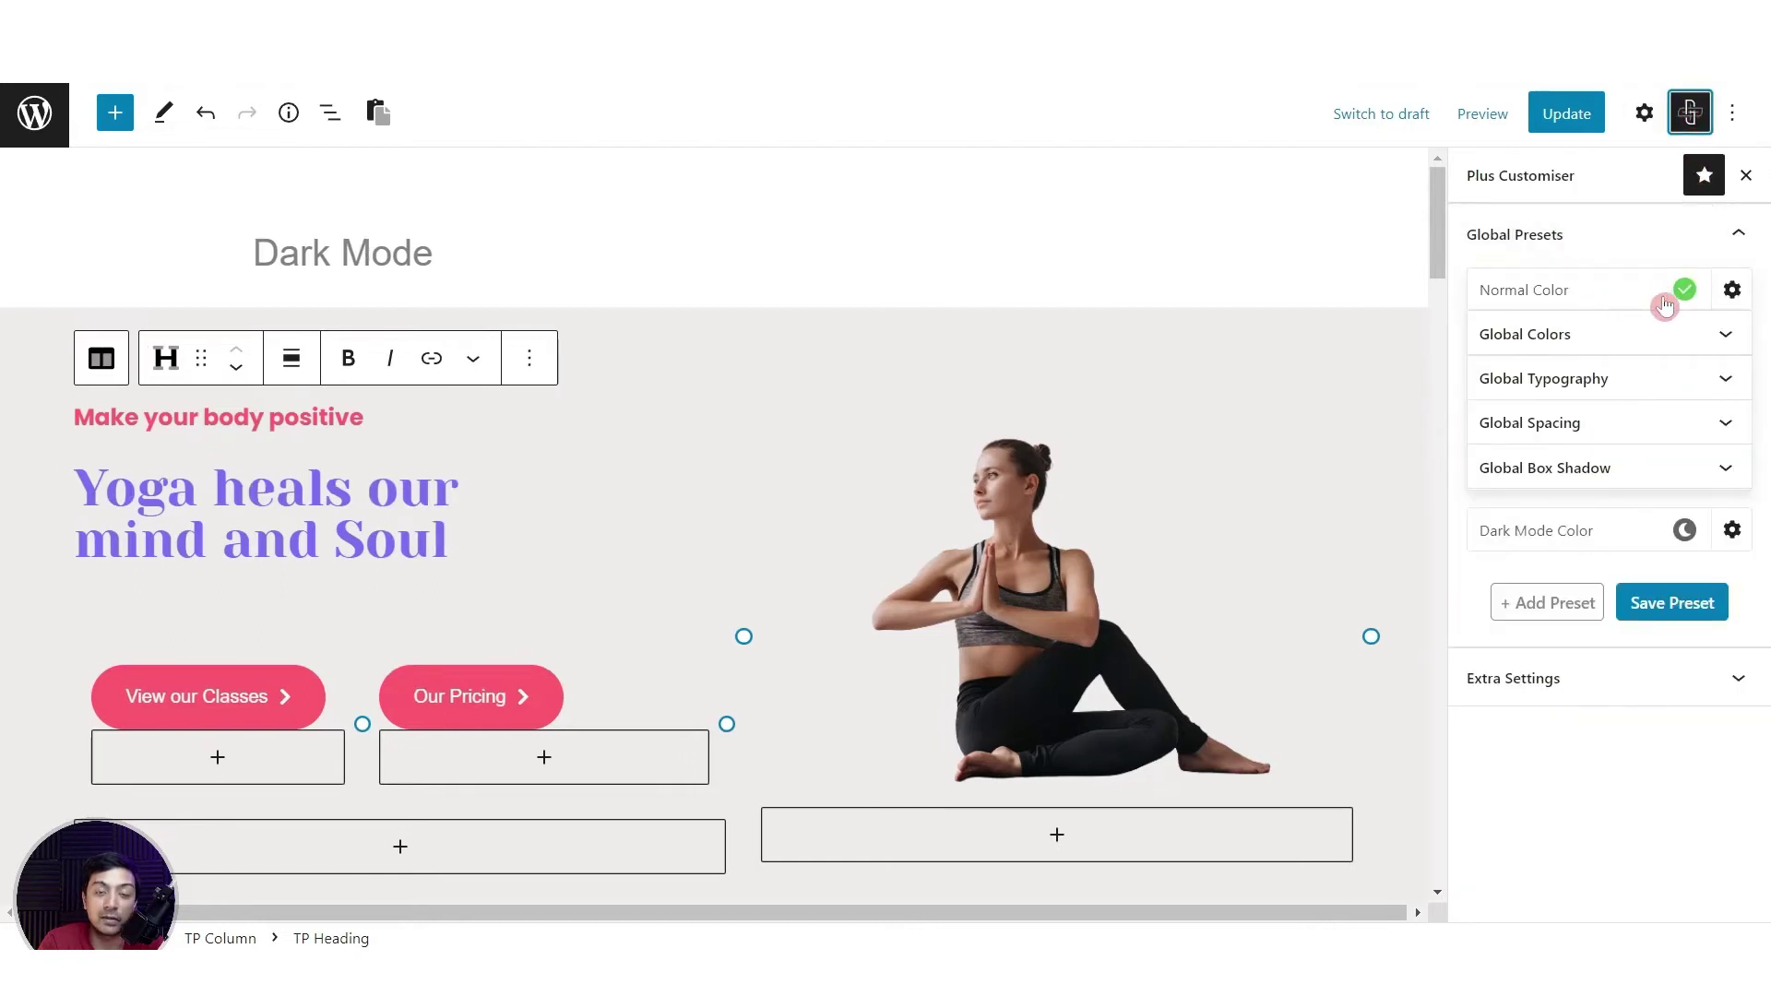
{"action": "left_click", "coordinate": [1665, 306]}
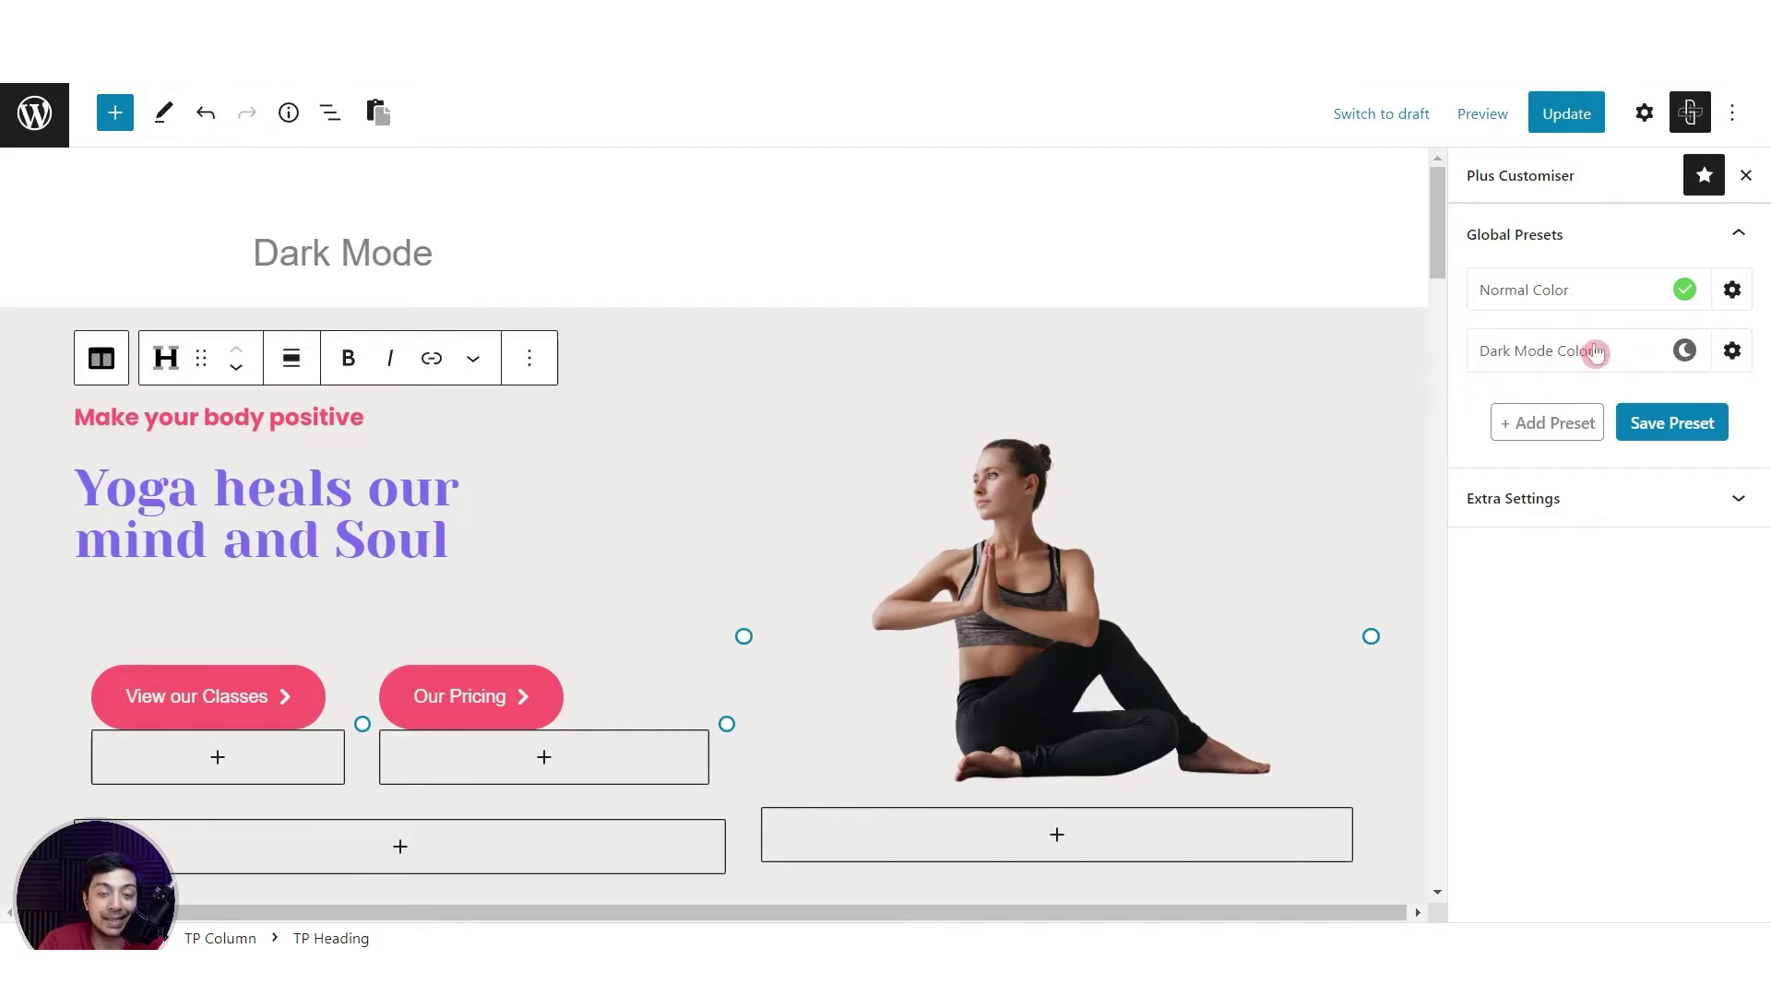
{"action": "left_click", "coordinate": [1595, 352]}
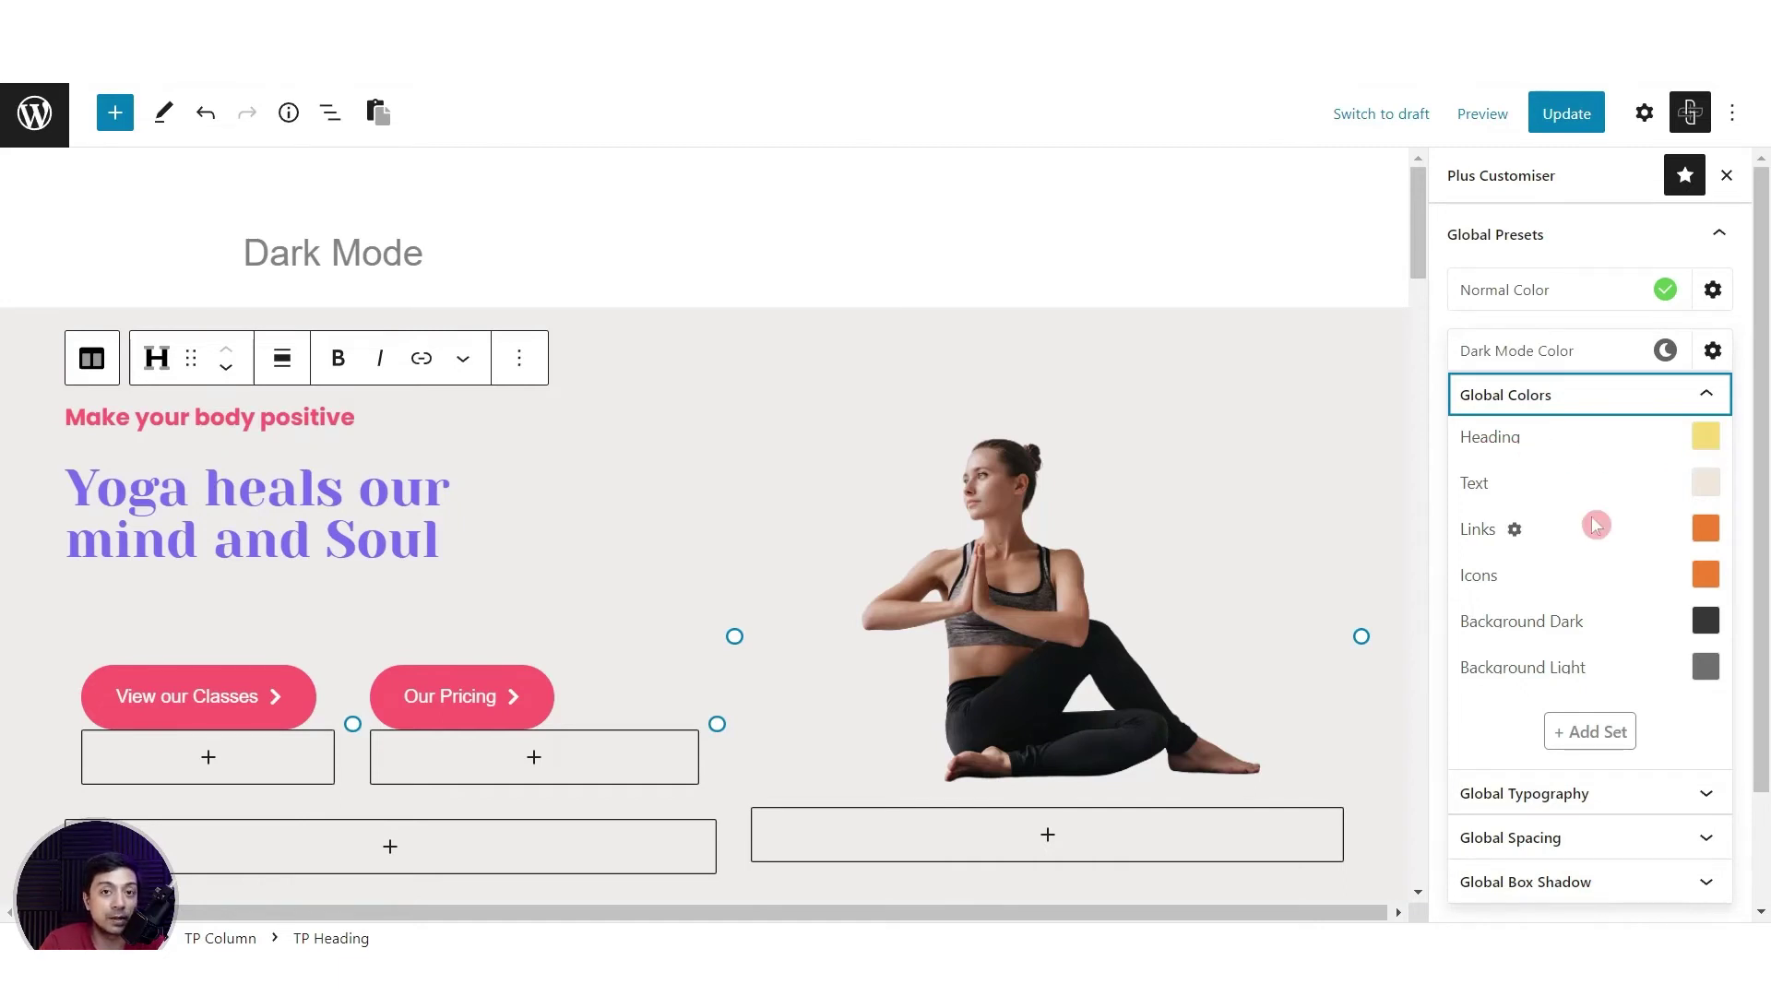
Search for "dark" and insert a TP Dark Mode block at the end of the page, below the four steps section
{"action": "left_click_drag", "start_coordinate": [1418, 267], "coordinate": [1456, 865]}
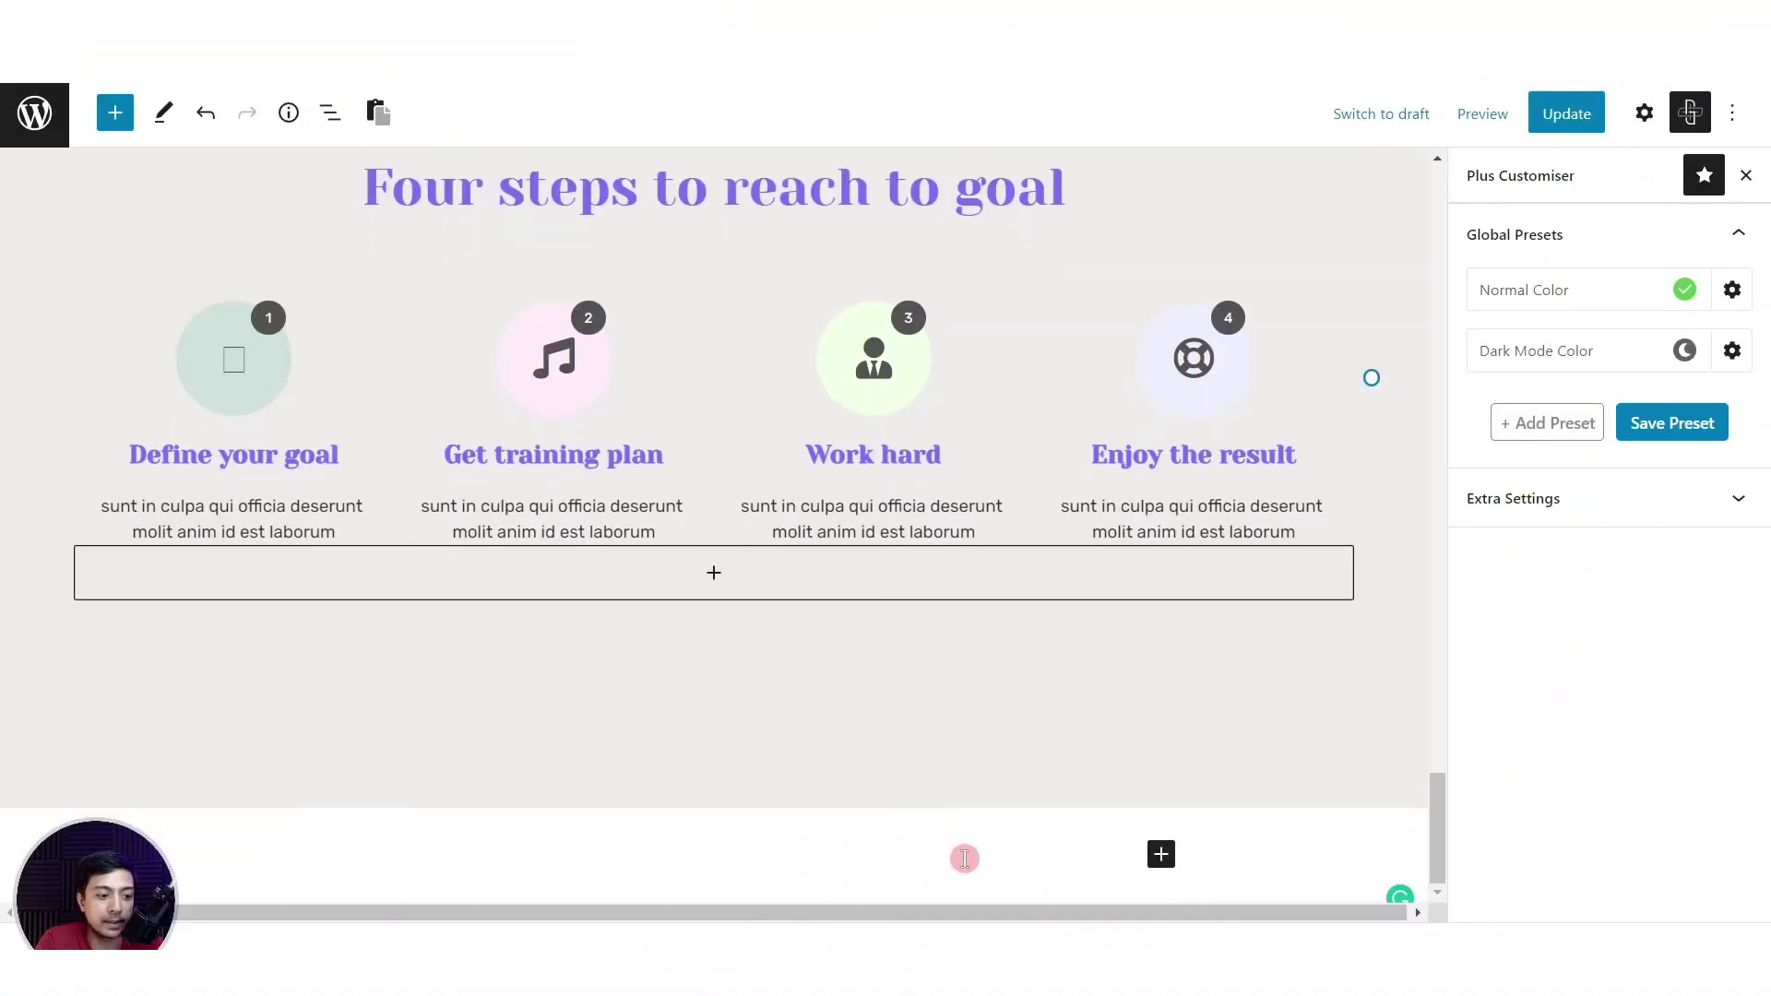
{"action": "left_click", "coordinate": [1160, 854]}
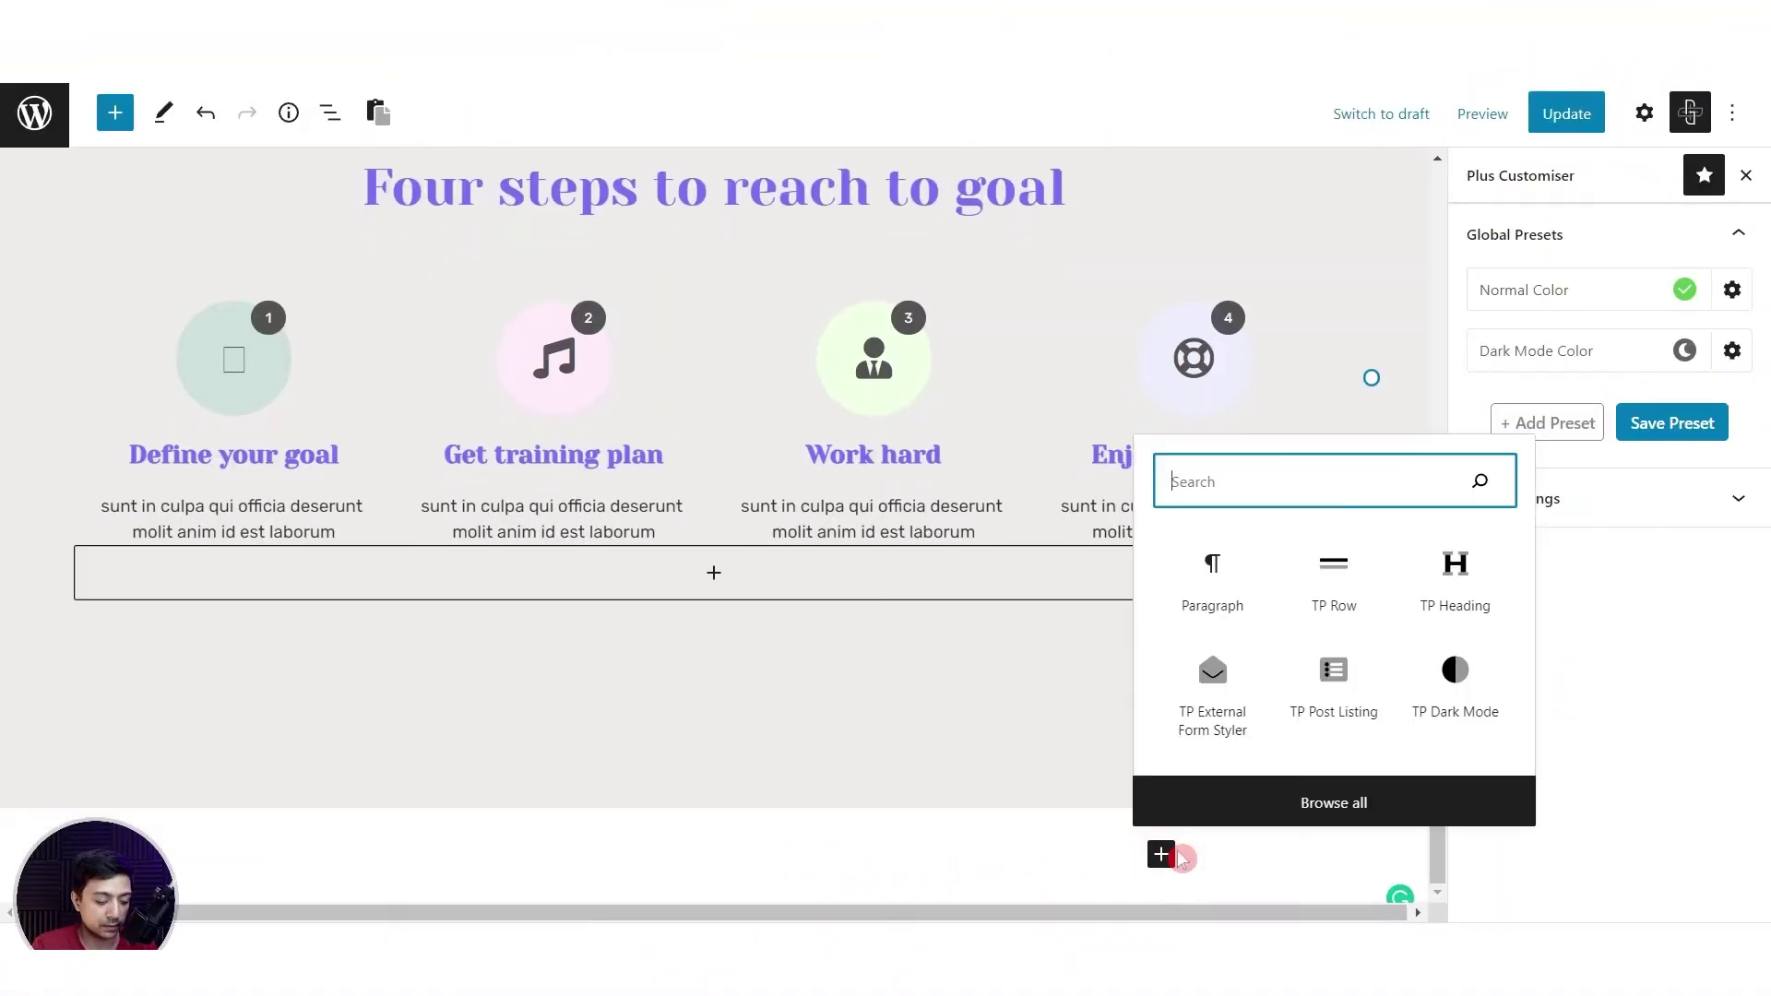
{"action": "type", "text": "dark"}
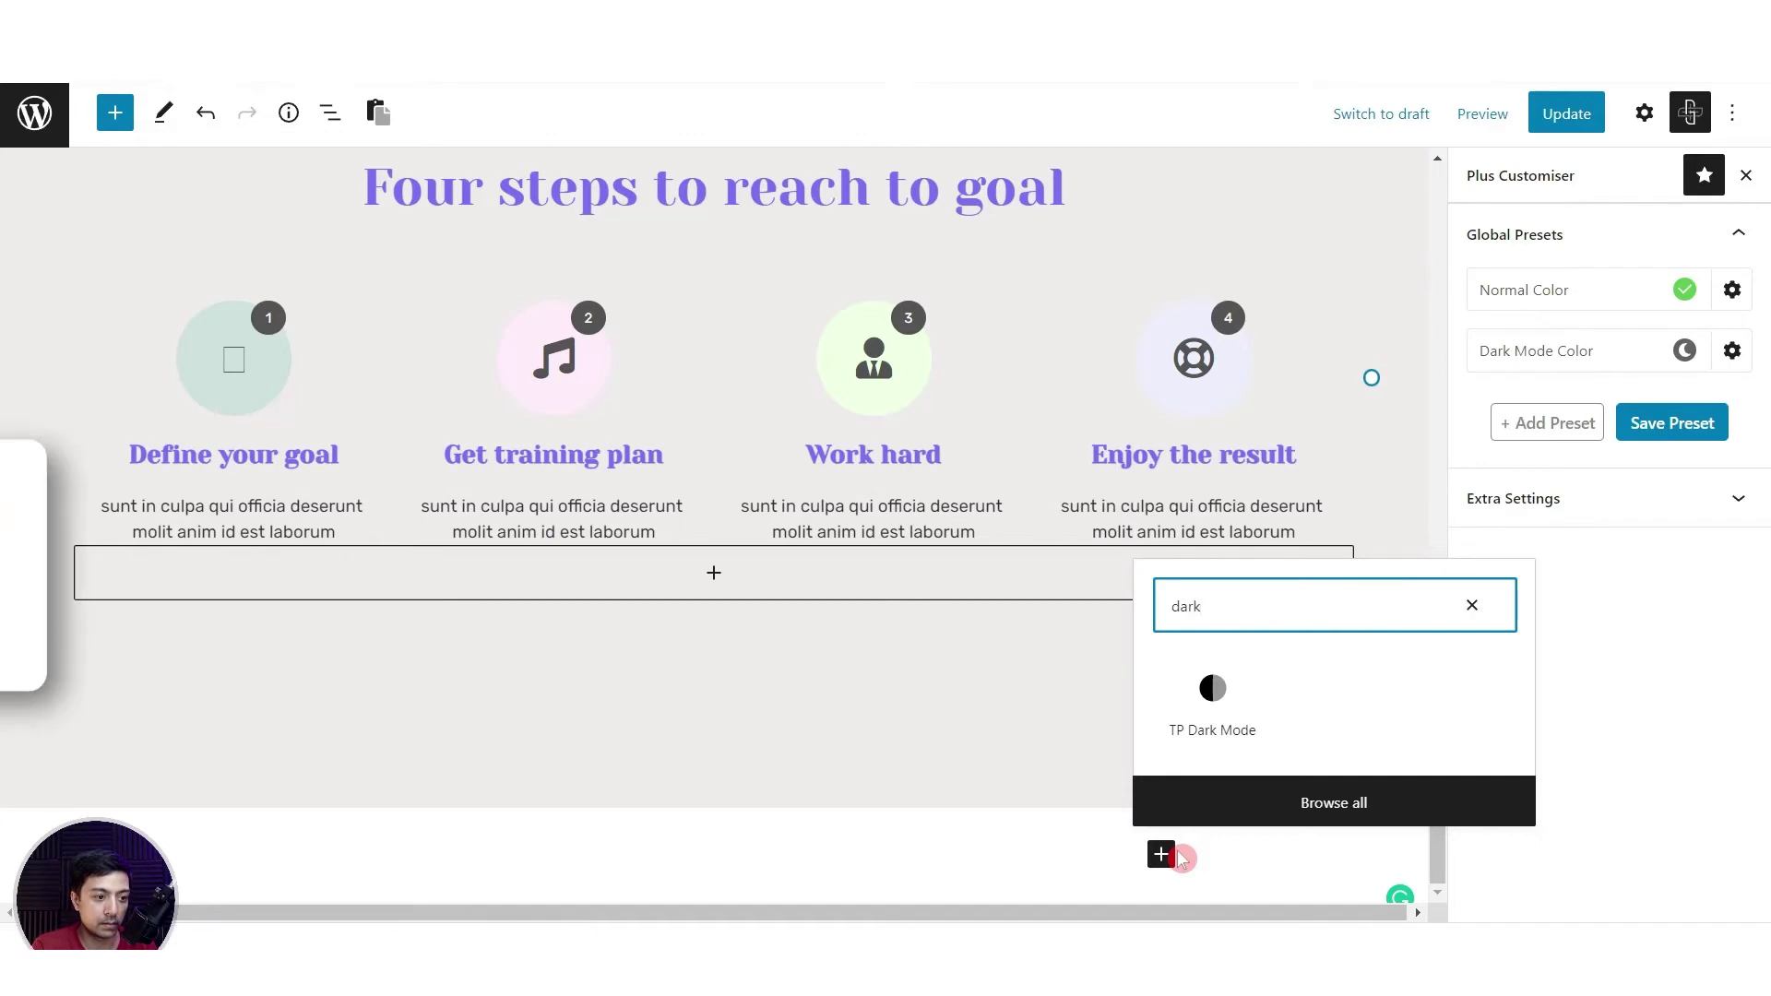
{"action": "left_click", "coordinate": [1208, 729]}
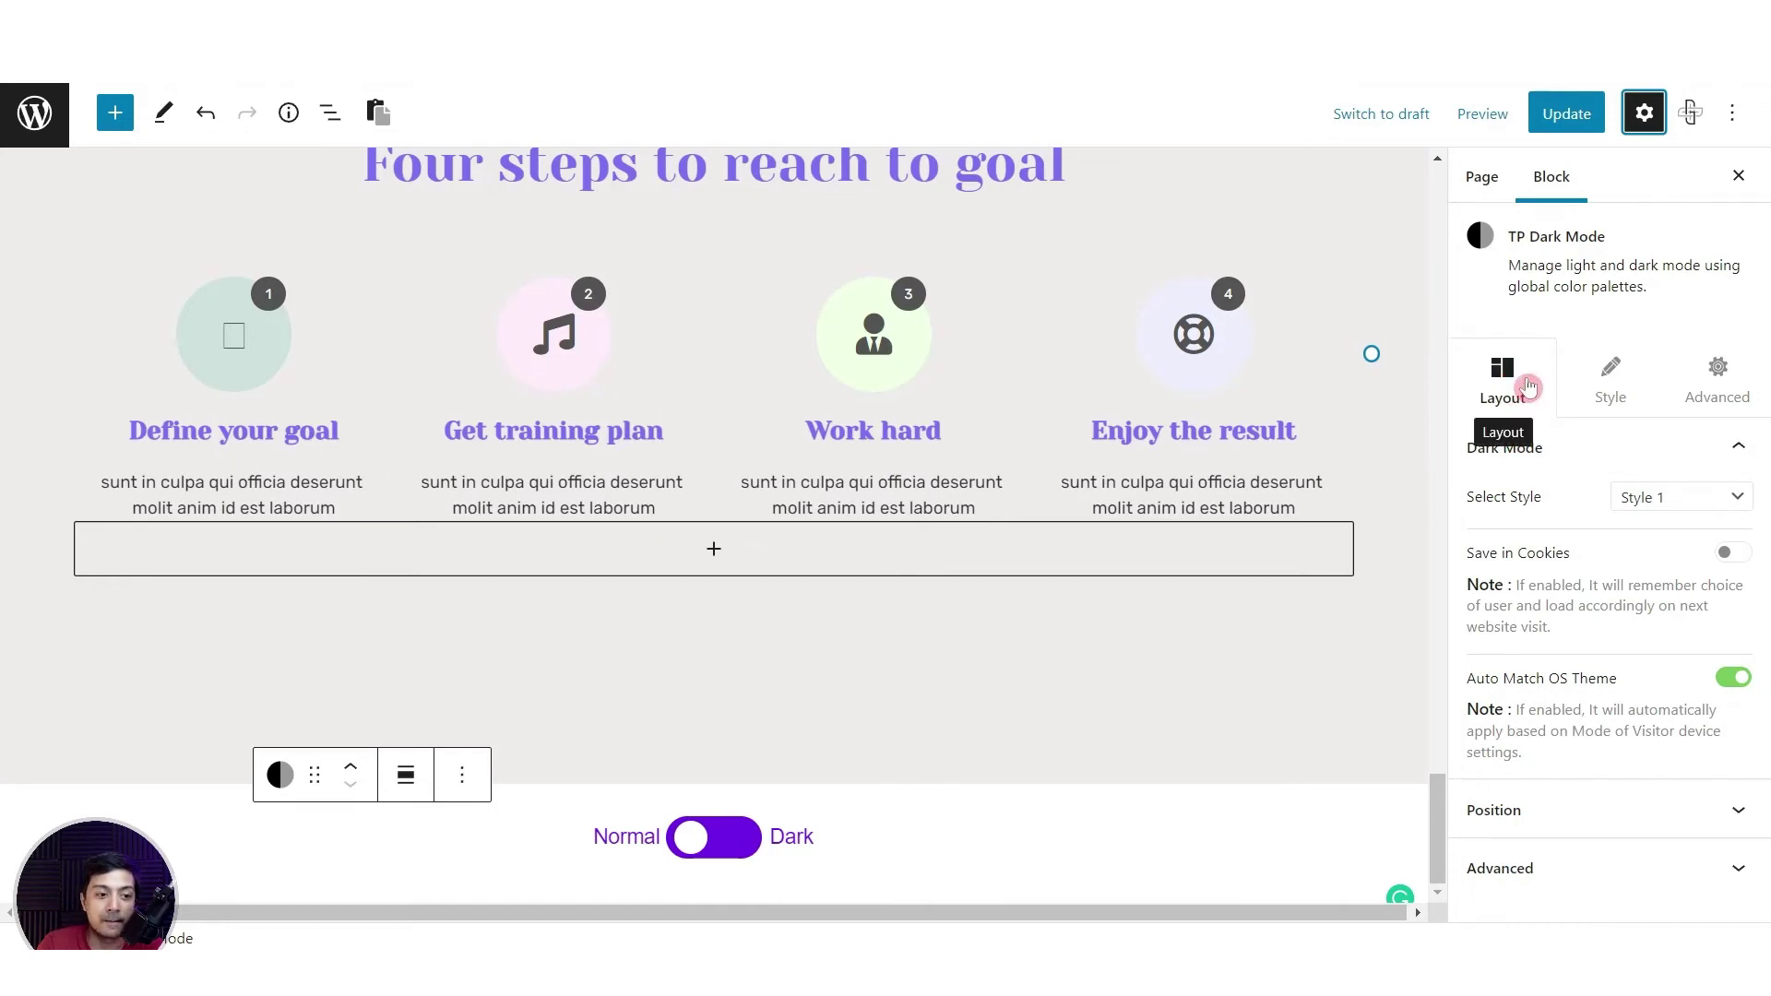
Try Style 2 for the dark mode switch and set its style to Style 3
{"action": "left_click", "coordinate": [1682, 499]}
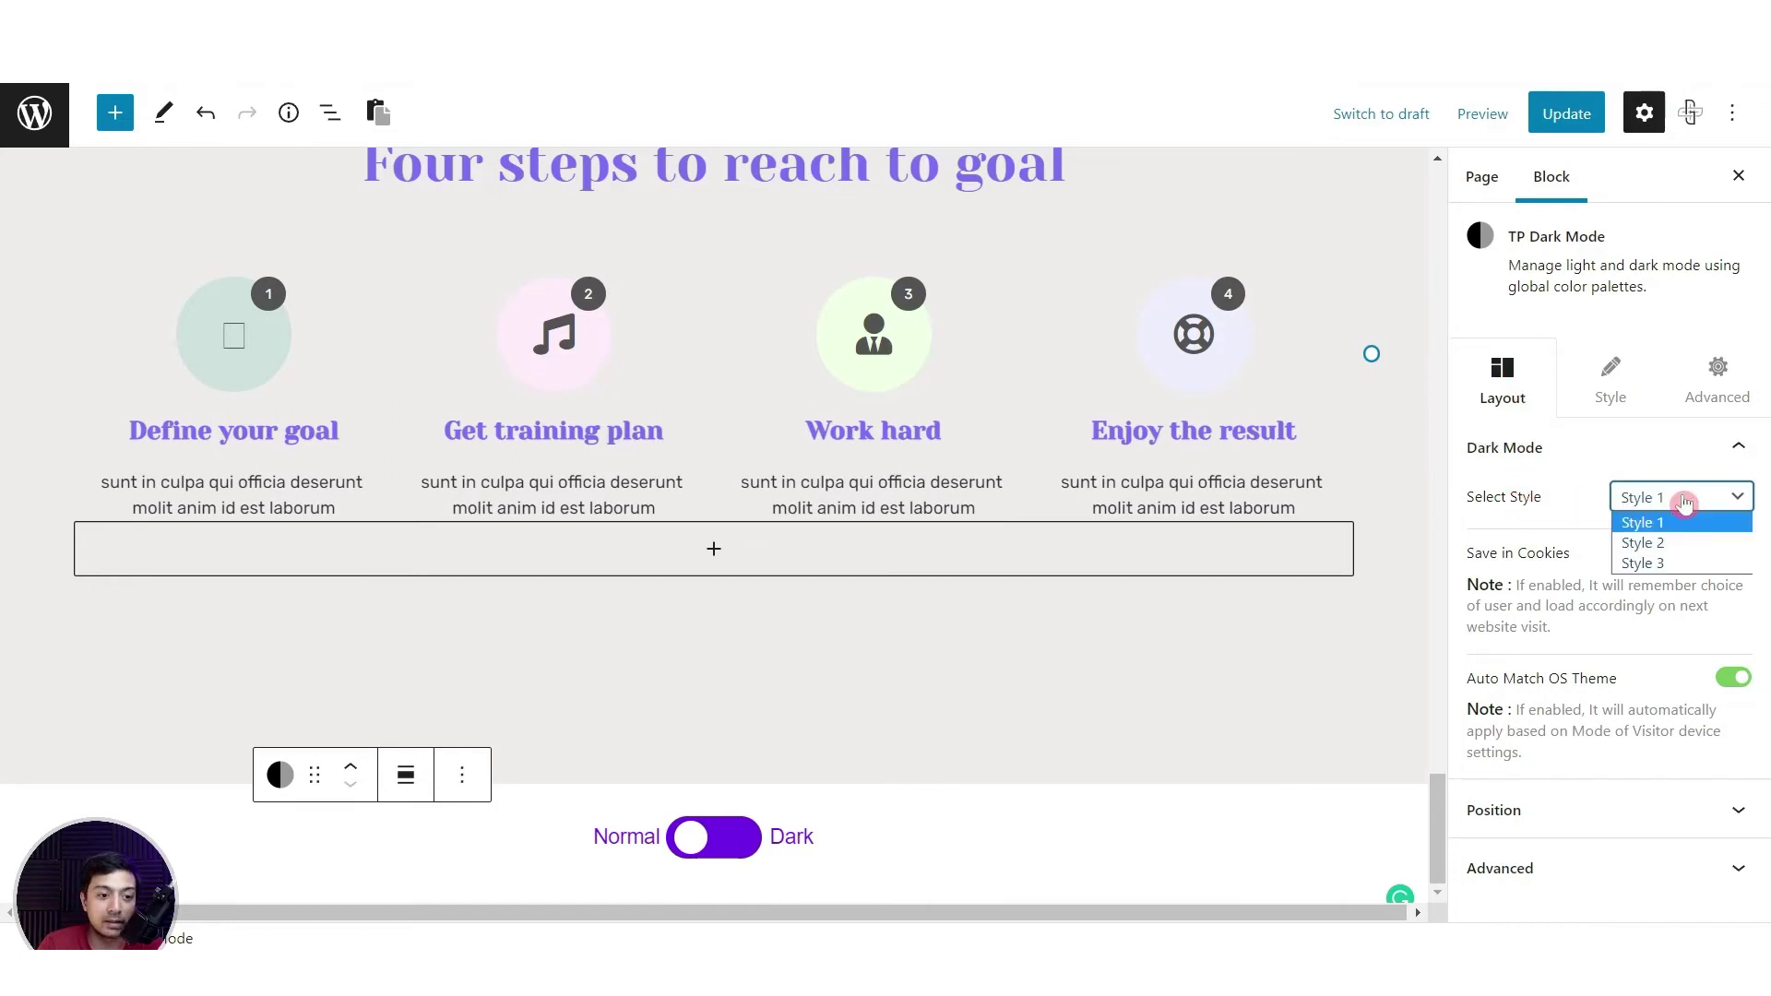
{"action": "left_click", "coordinate": [1686, 546]}
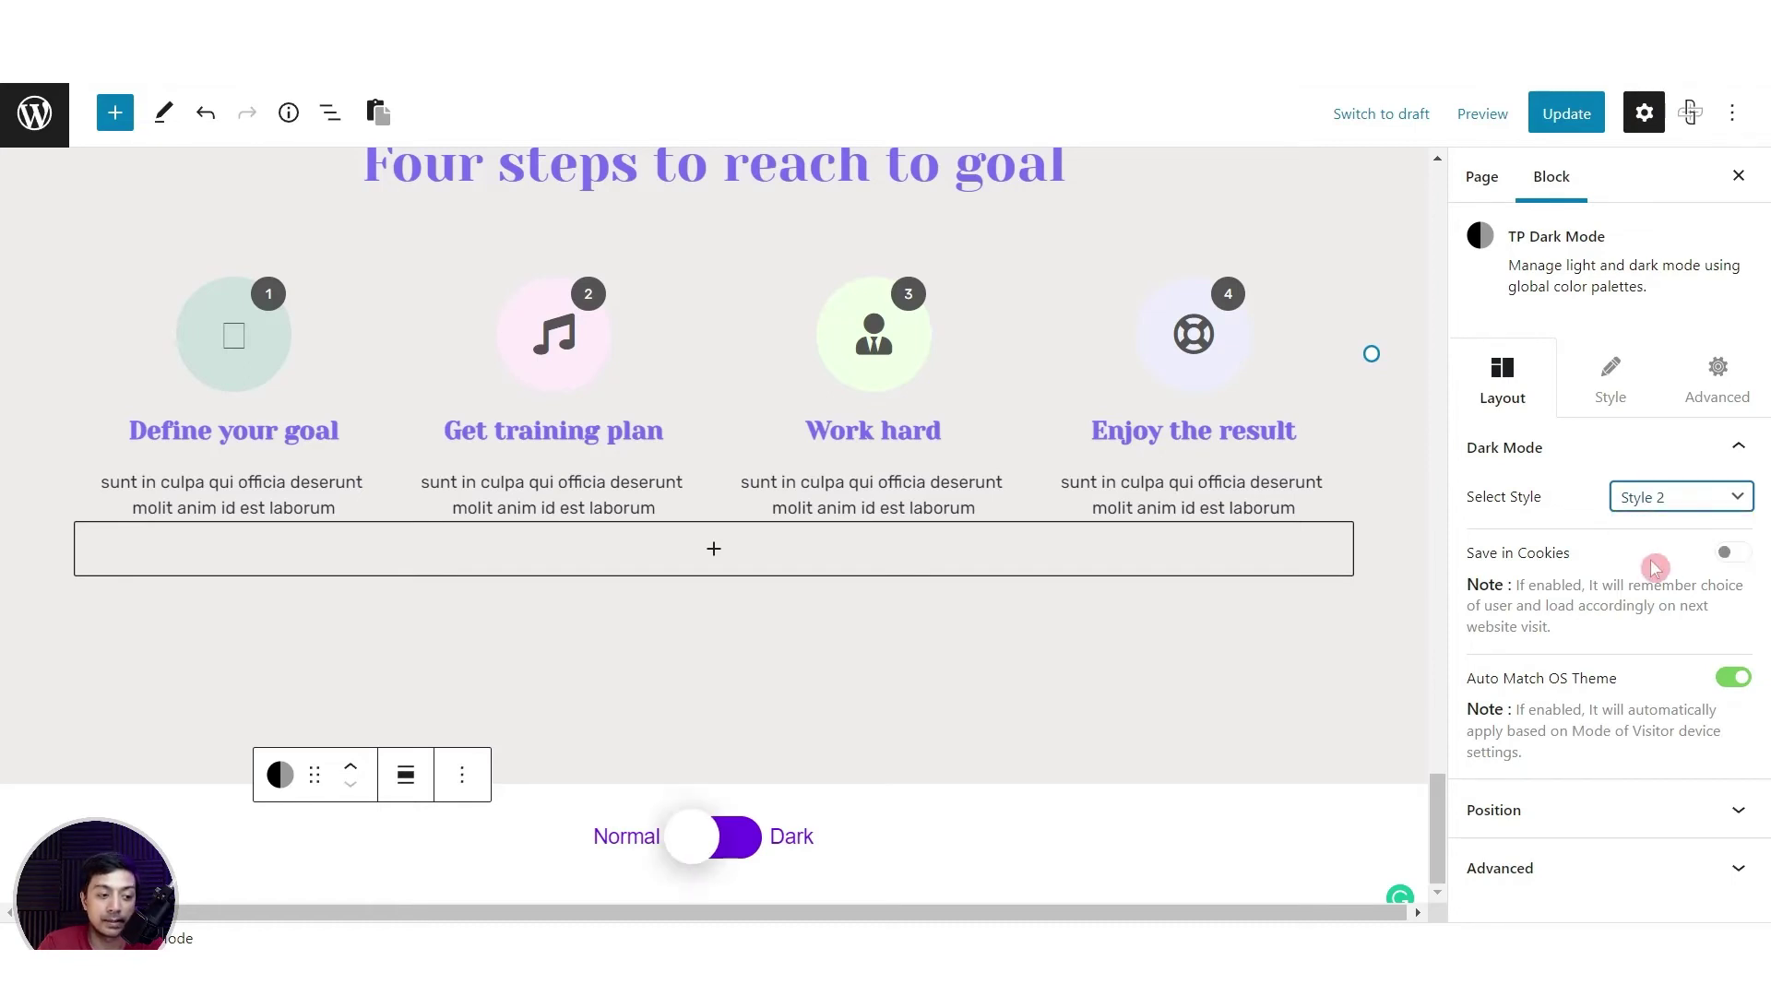
{"action": "left_click", "coordinate": [1677, 507]}
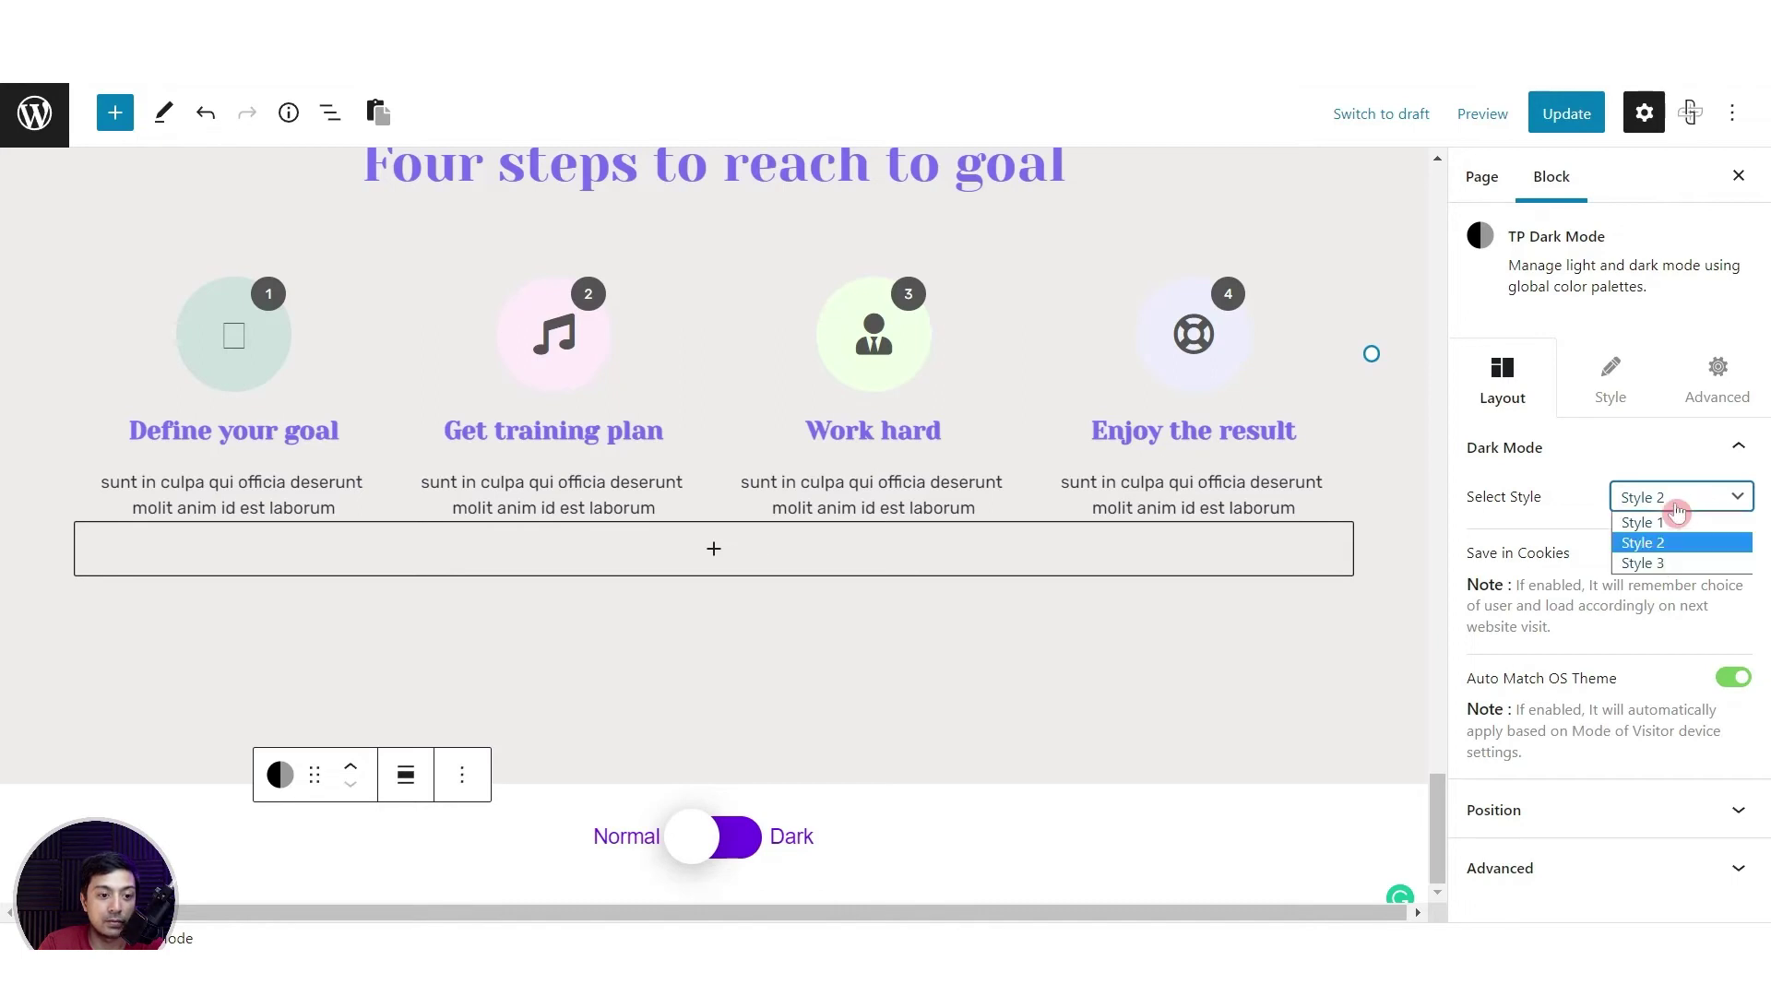
{"action": "left_click", "coordinate": [1670, 563]}
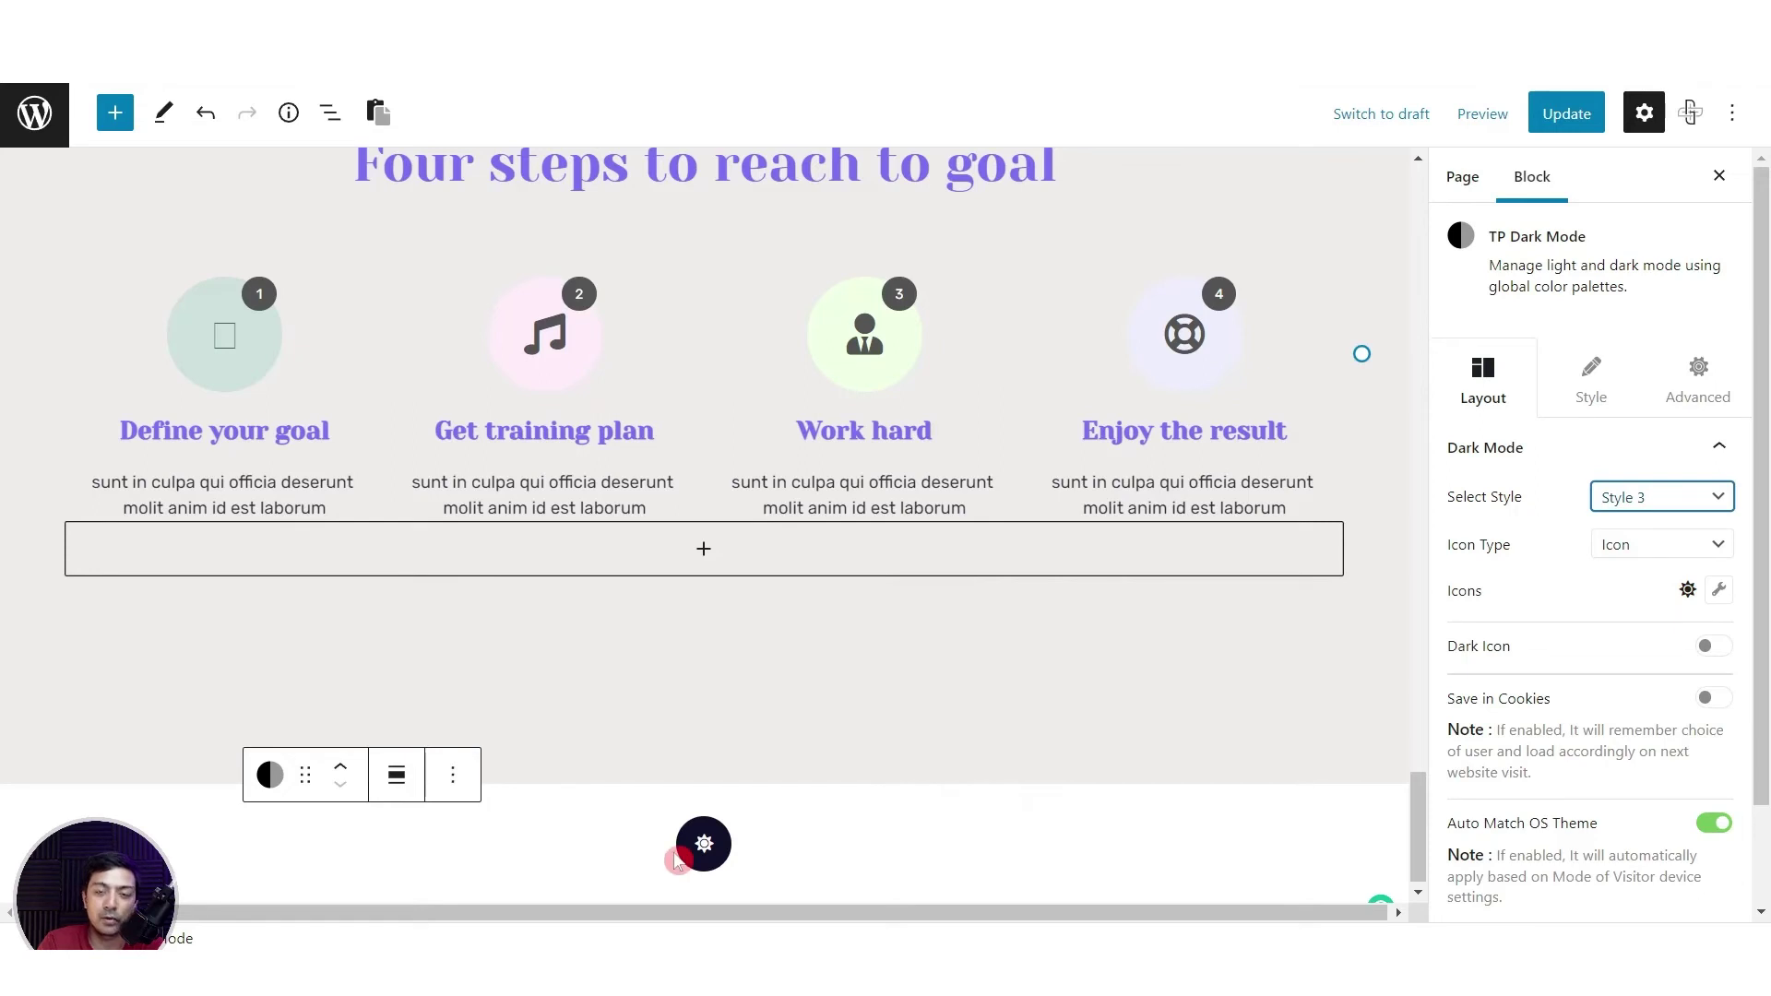
Enable a separate dark icon for the dark mode switch and turn on saving the visitor's choice in cookies
{"action": "left_click", "coordinate": [1724, 654]}
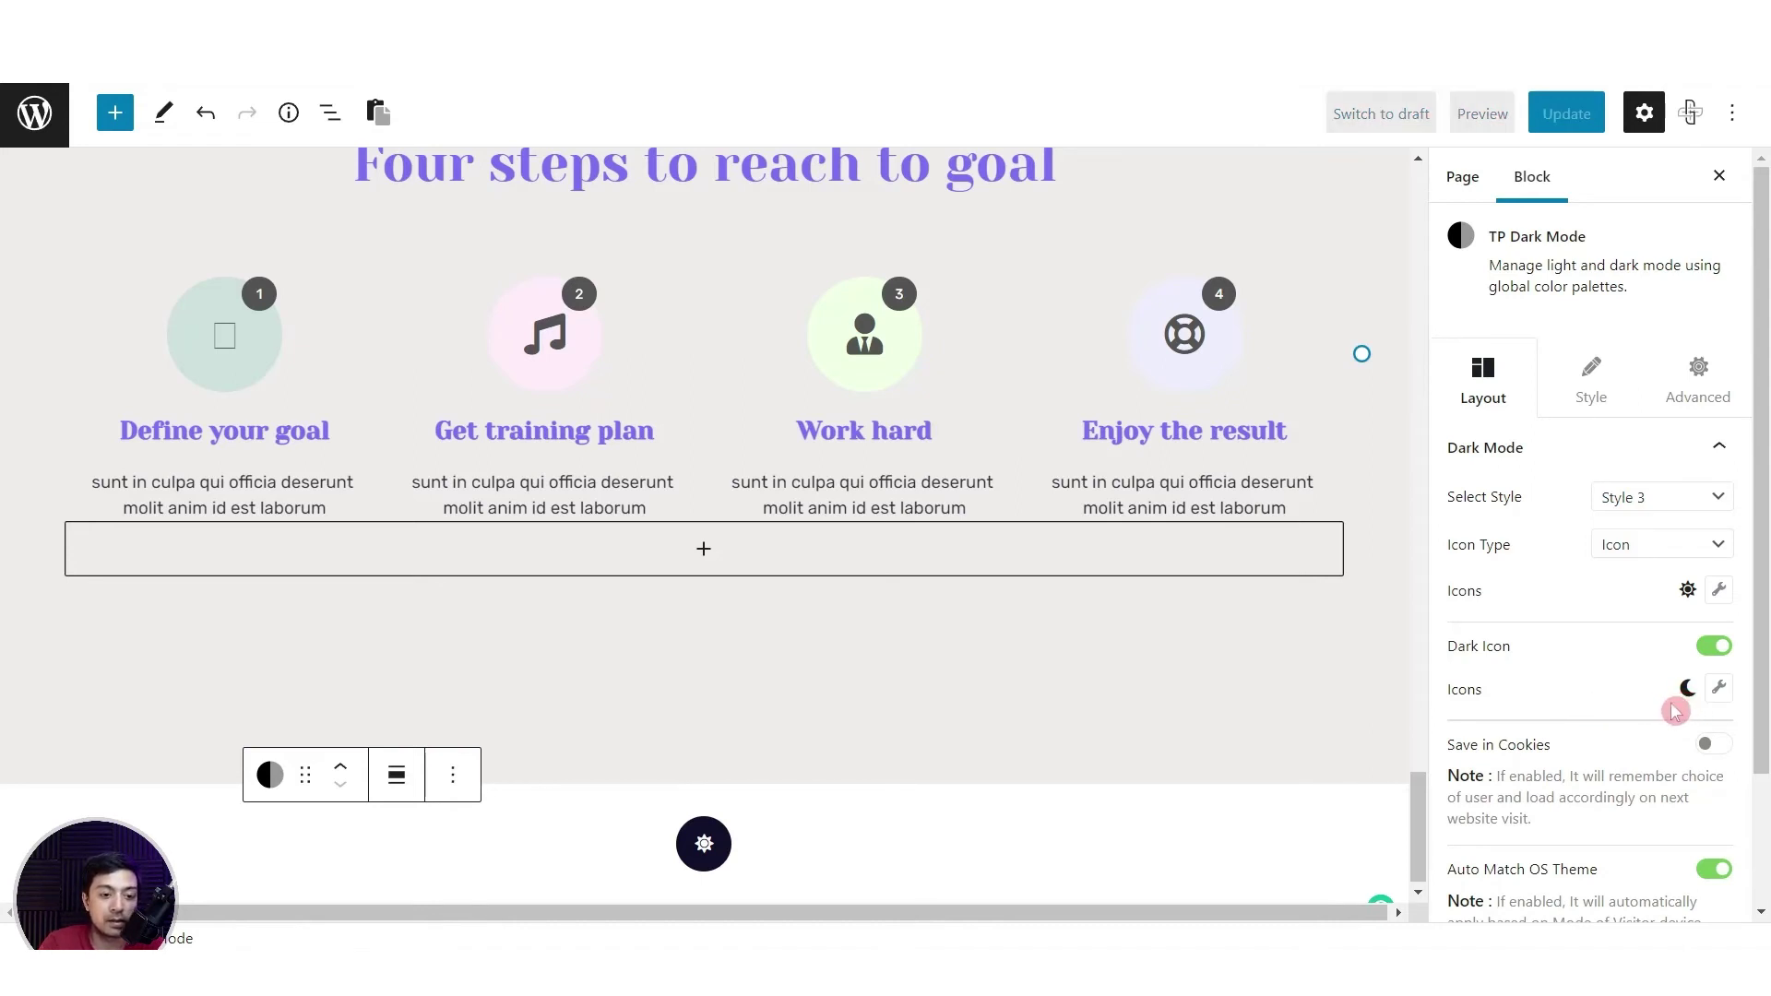
{"action": "left_click", "coordinate": [1683, 696]}
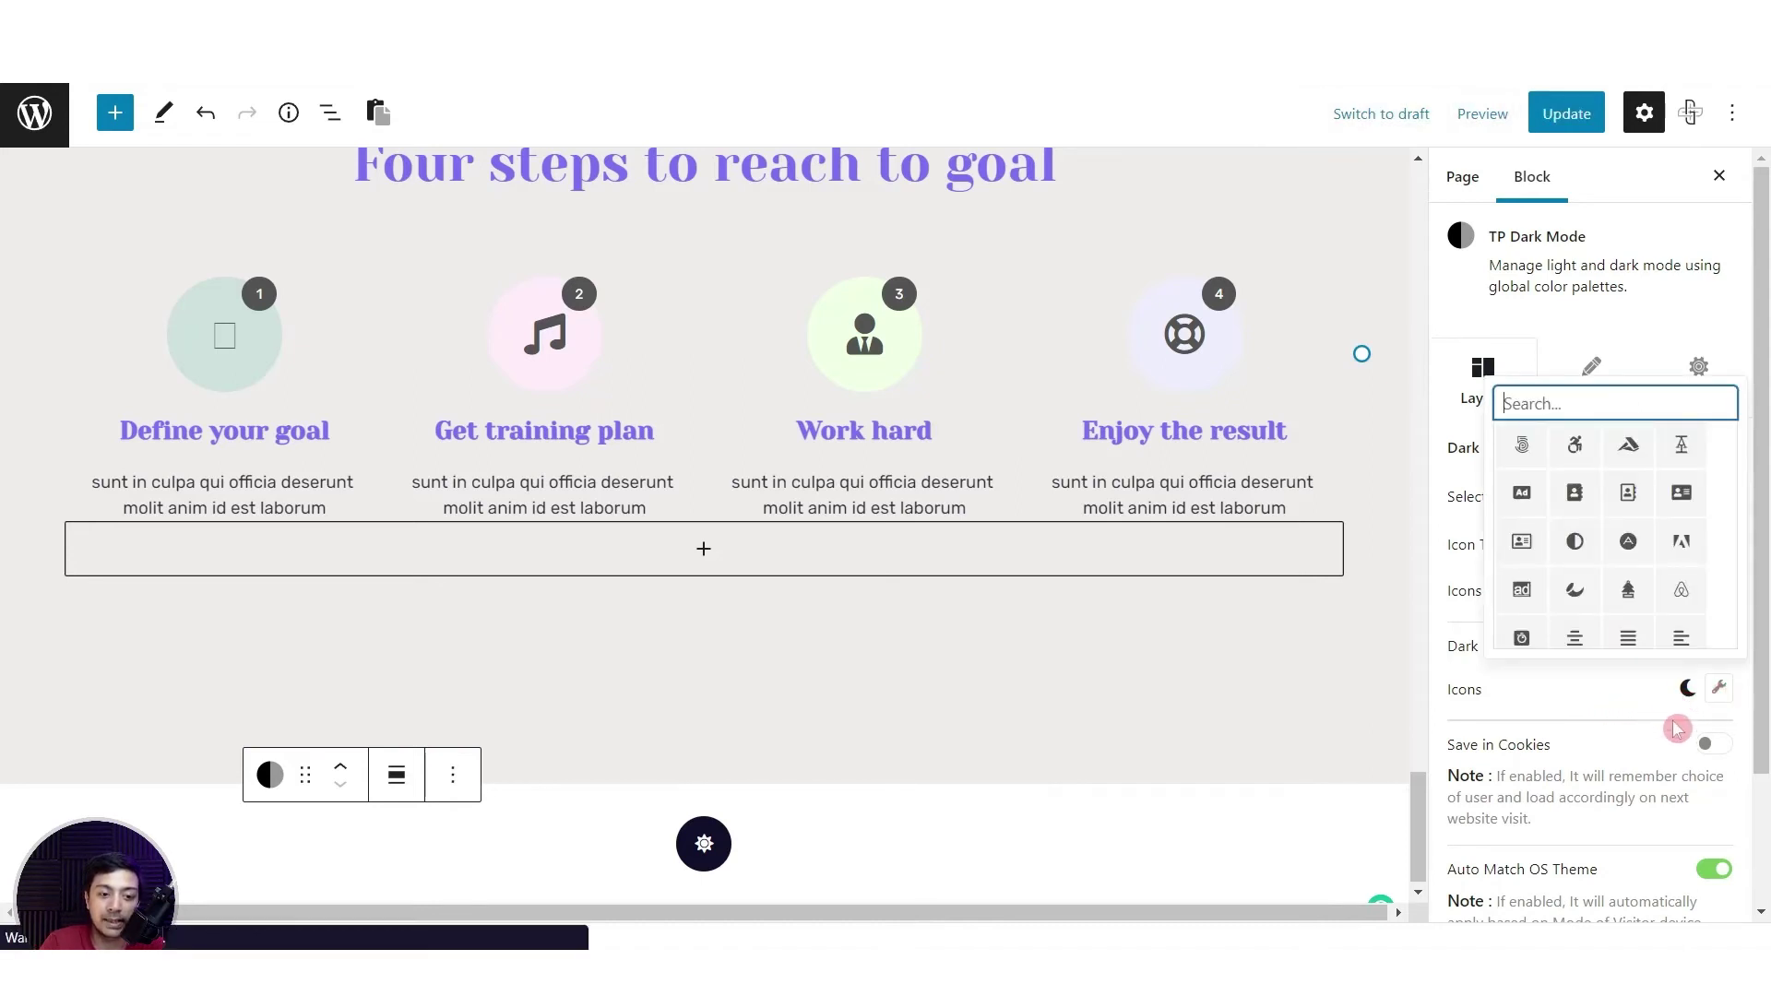
{"action": "left_click", "coordinate": [1596, 674]}
{"action": "scroll", "coordinate": [1600, 710], "scroll_direction": "down", "scroll_amount": 2}
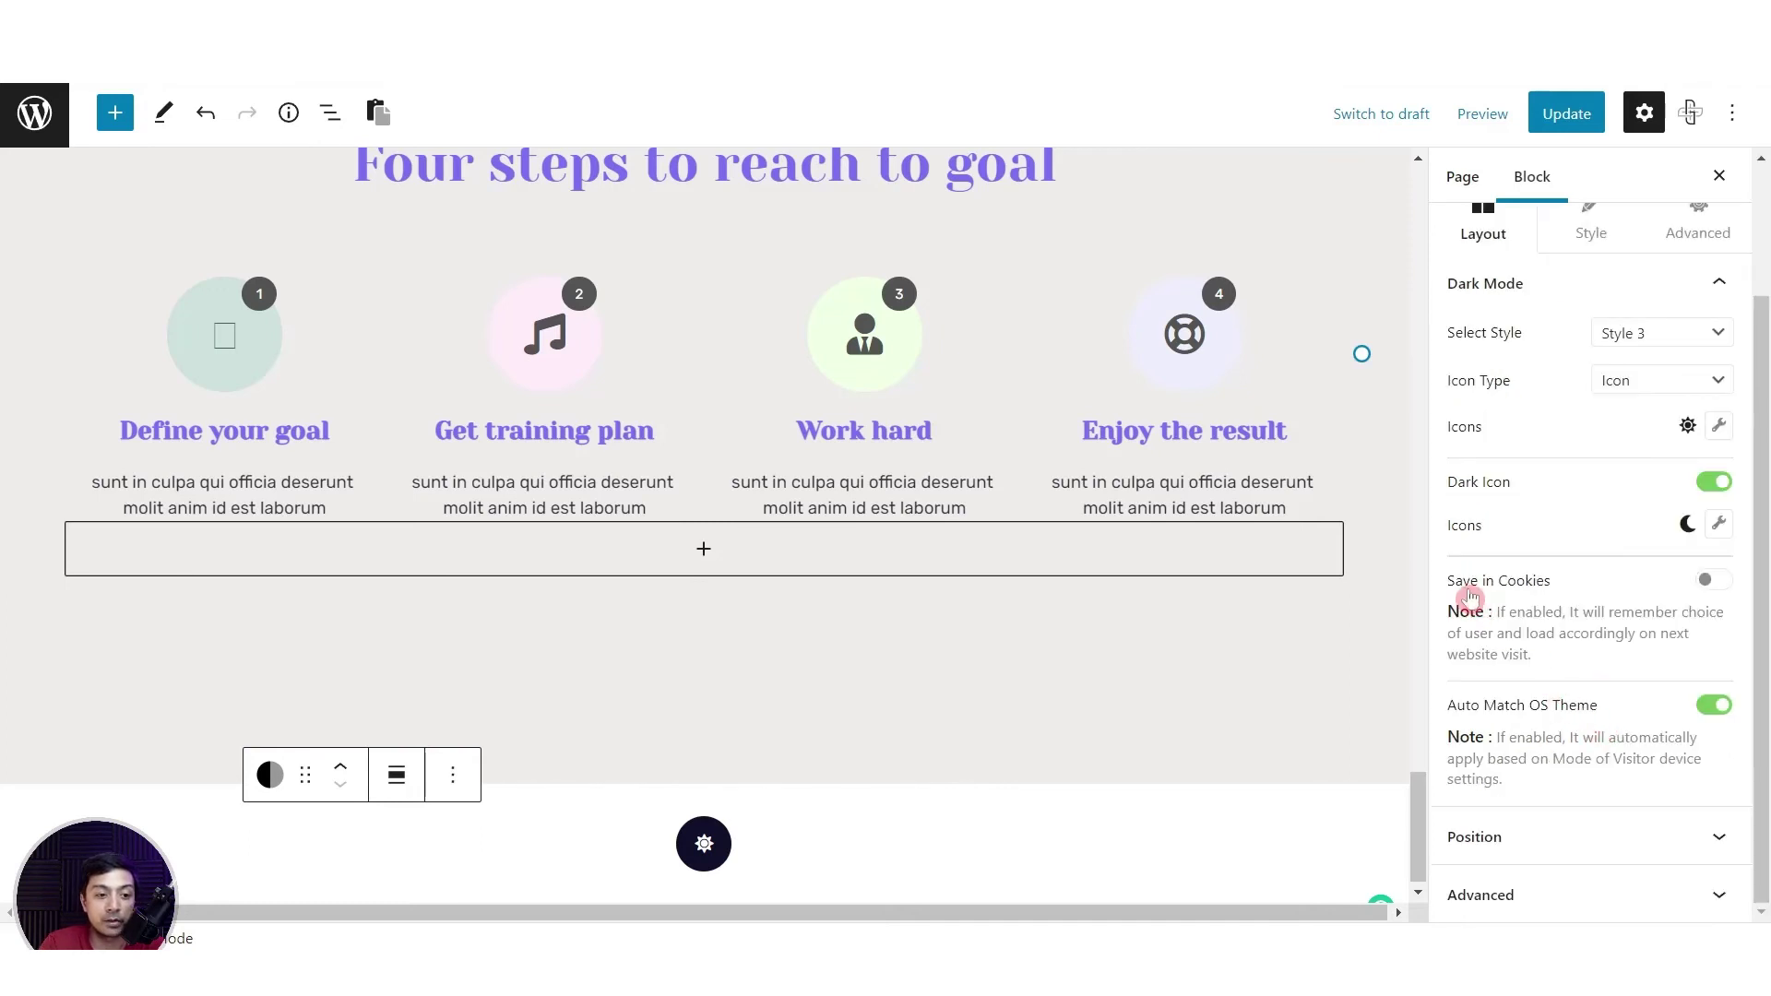
{"action": "left_click", "coordinate": [1664, 589]}
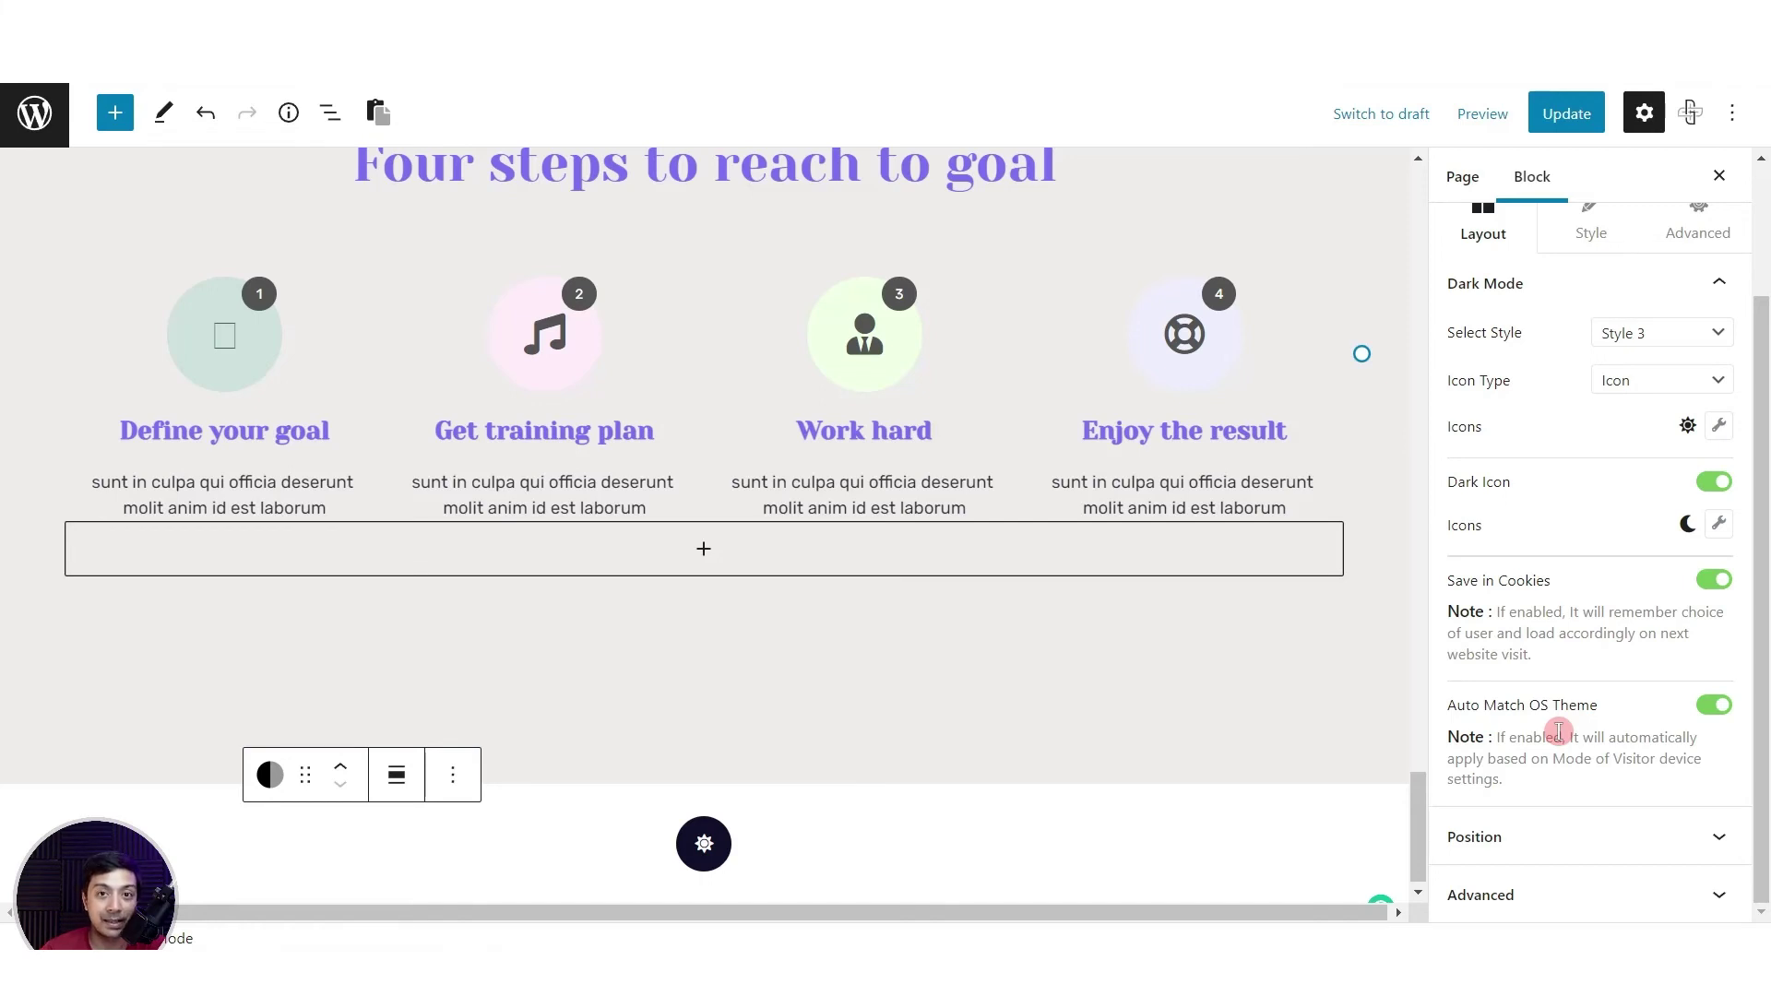
{"action": "key", "text": "ctrl+s"}
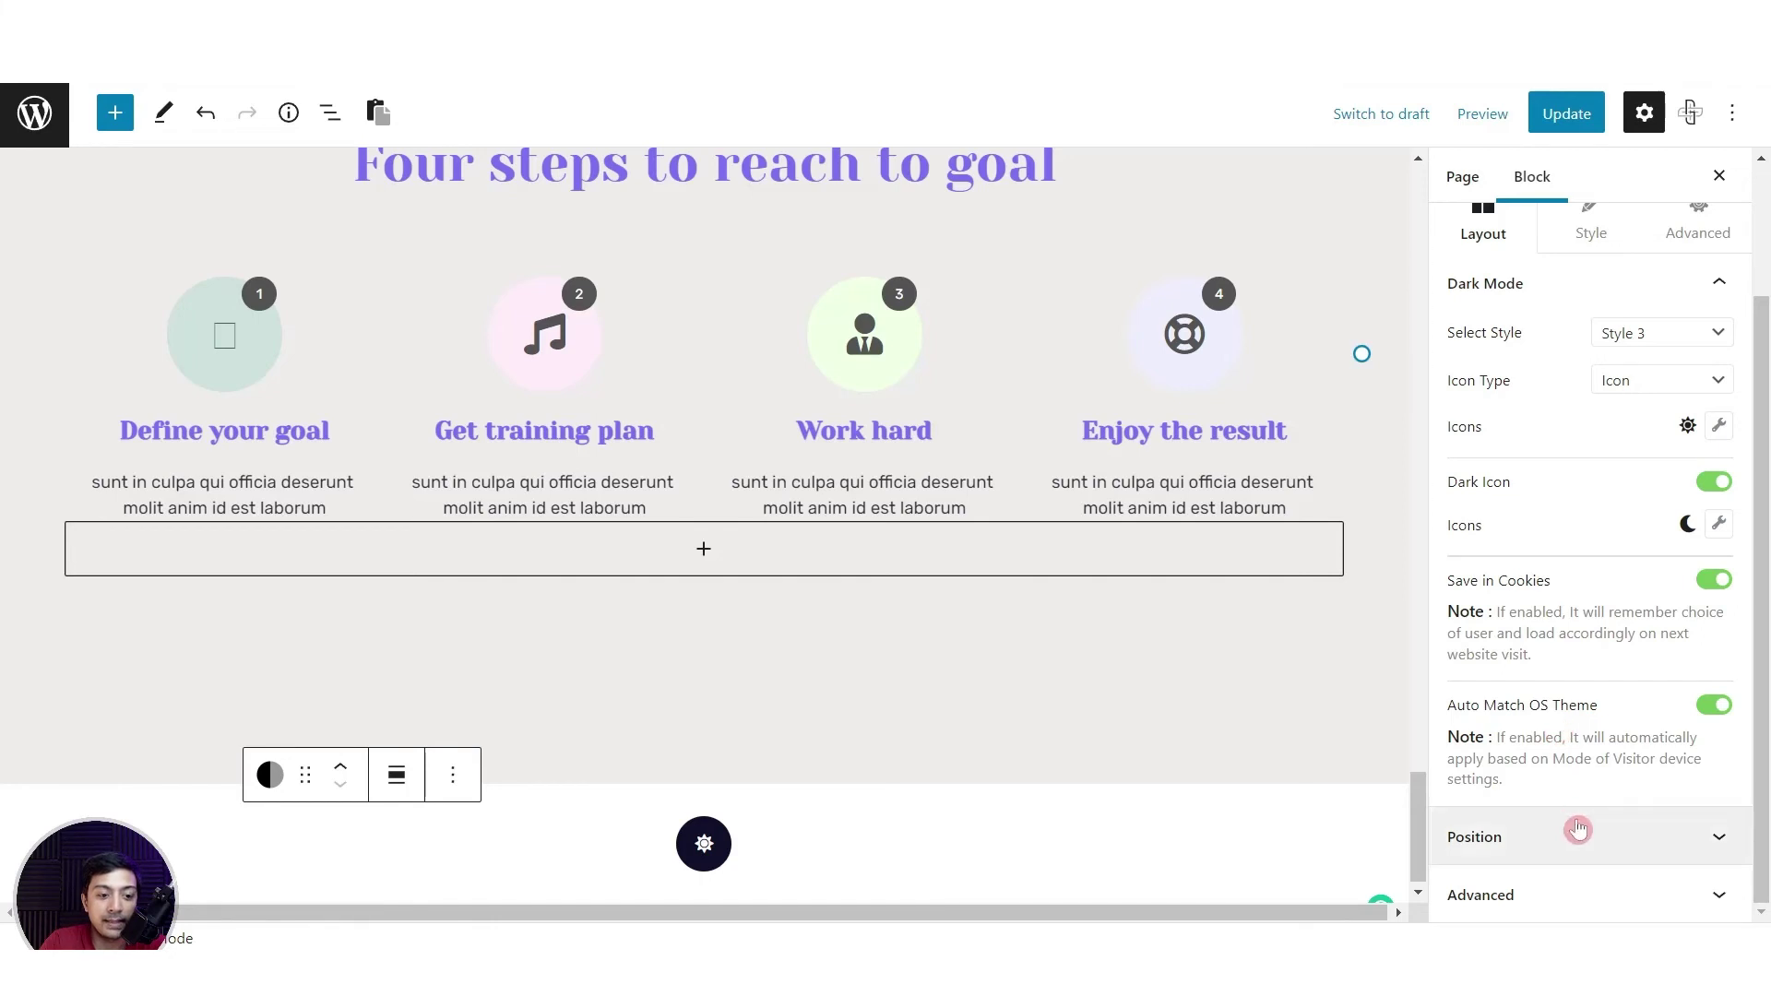
Set the switch's position type to Fixed and adjust its horizontal offset to move it closer to the page's left edge
{"action": "left_click", "coordinate": [1658, 838]}
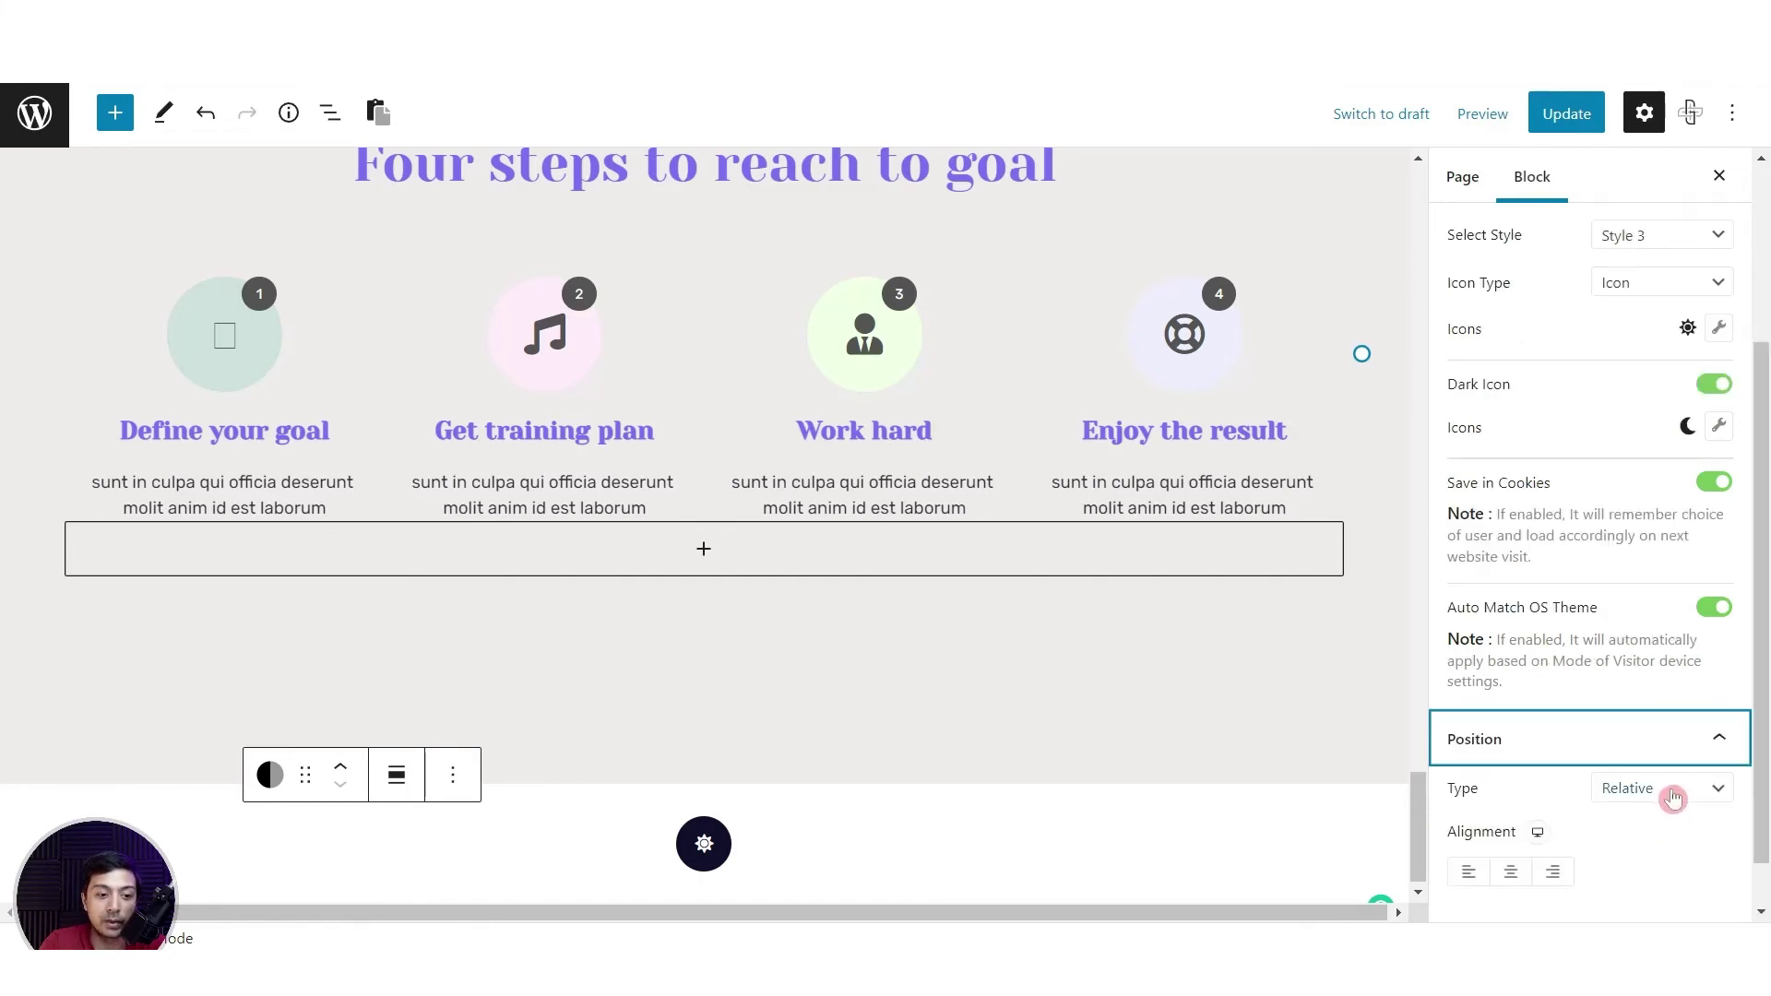
{"action": "left_click", "coordinate": [1630, 789]}
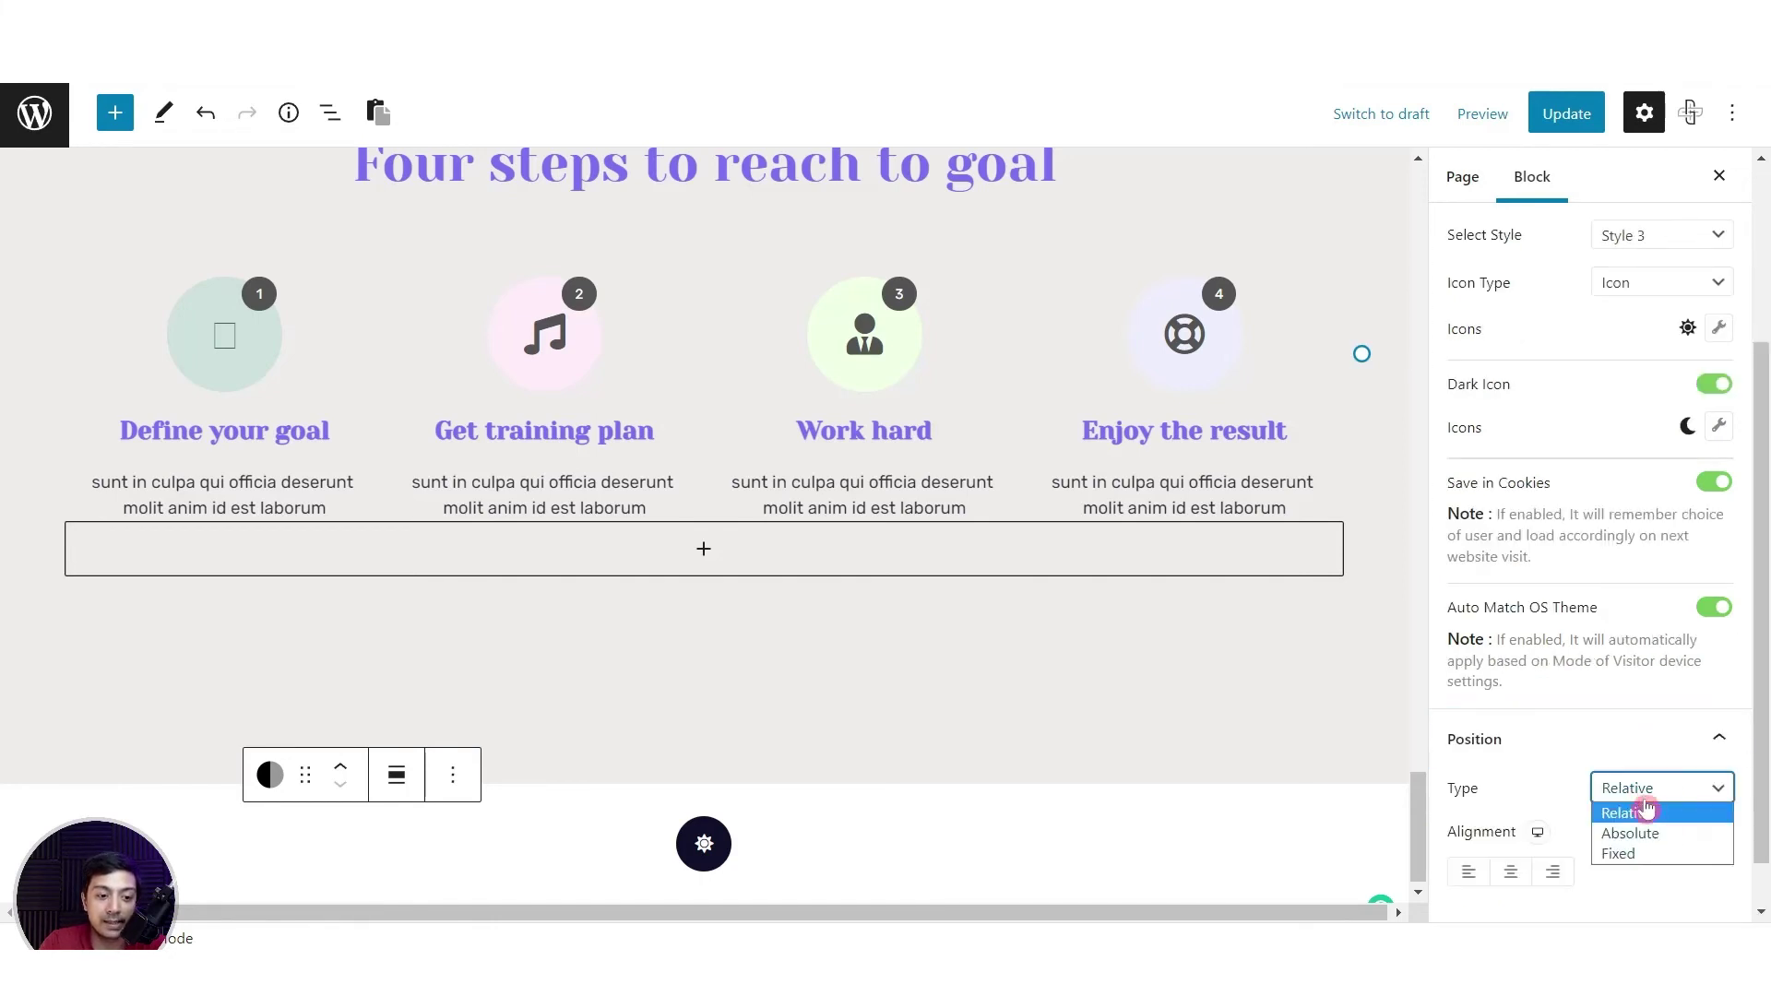
{"action": "left_click", "coordinate": [1664, 857]}
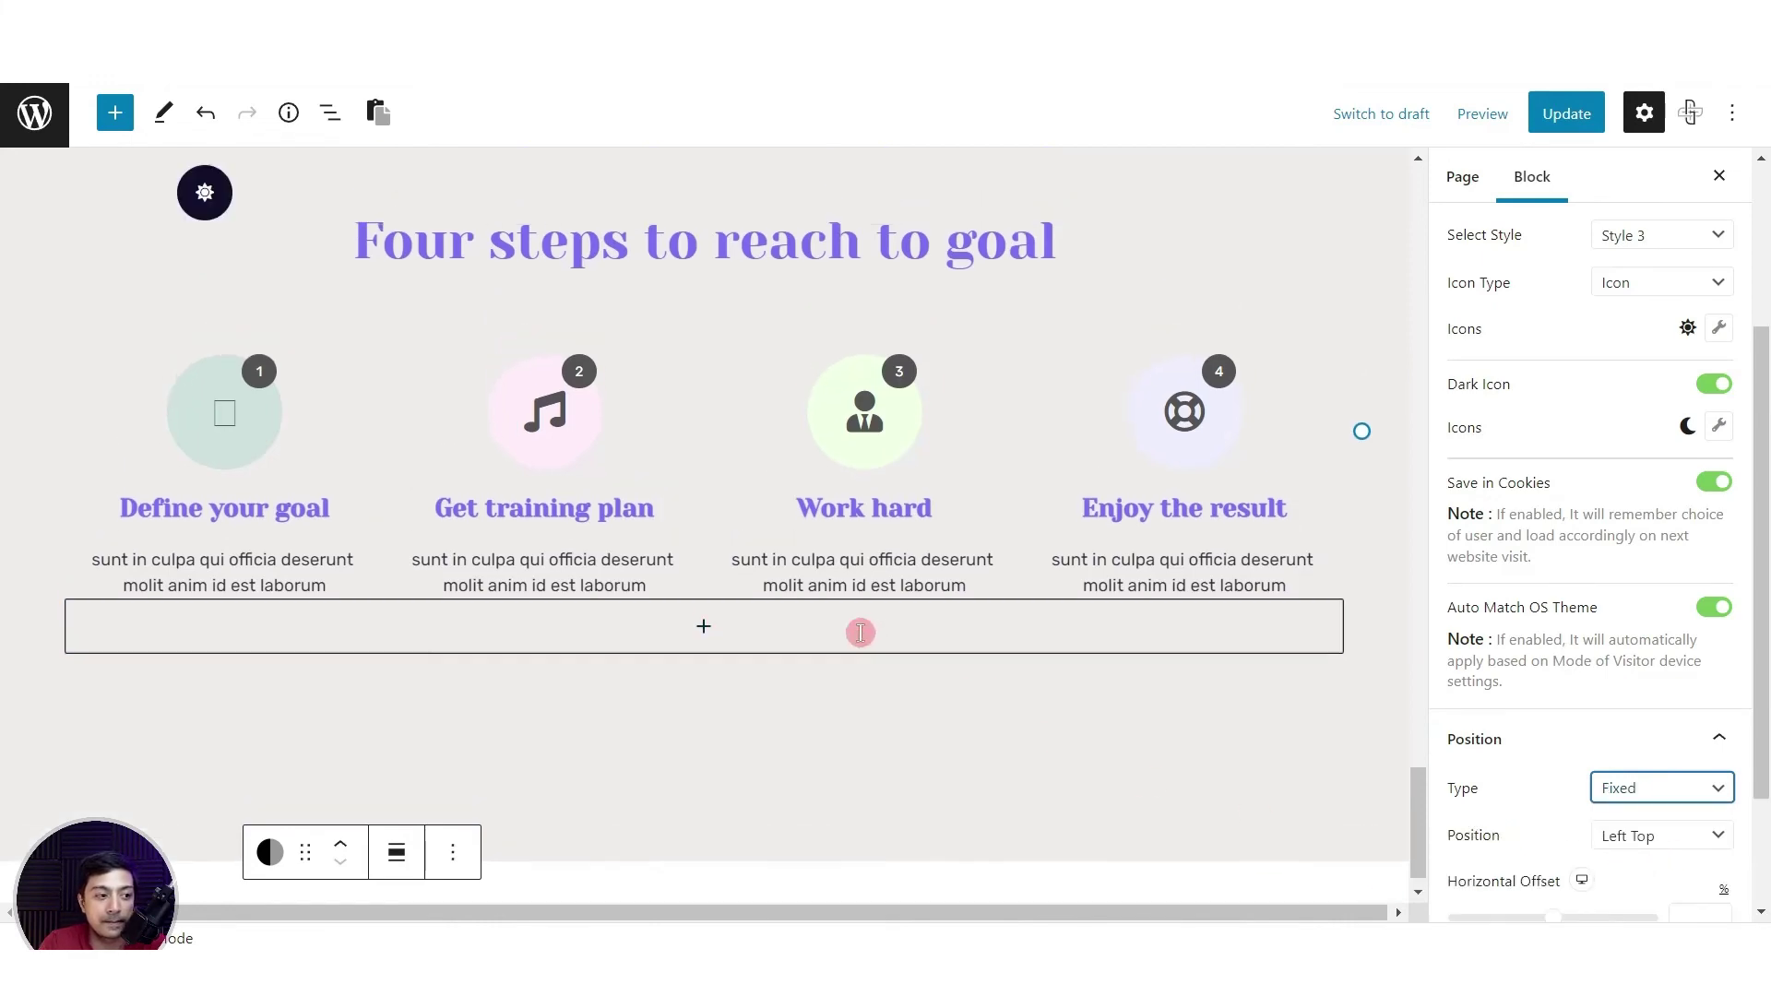
{"action": "scroll", "coordinate": [860, 633], "scroll_direction": "up", "scroll_amount": 20}
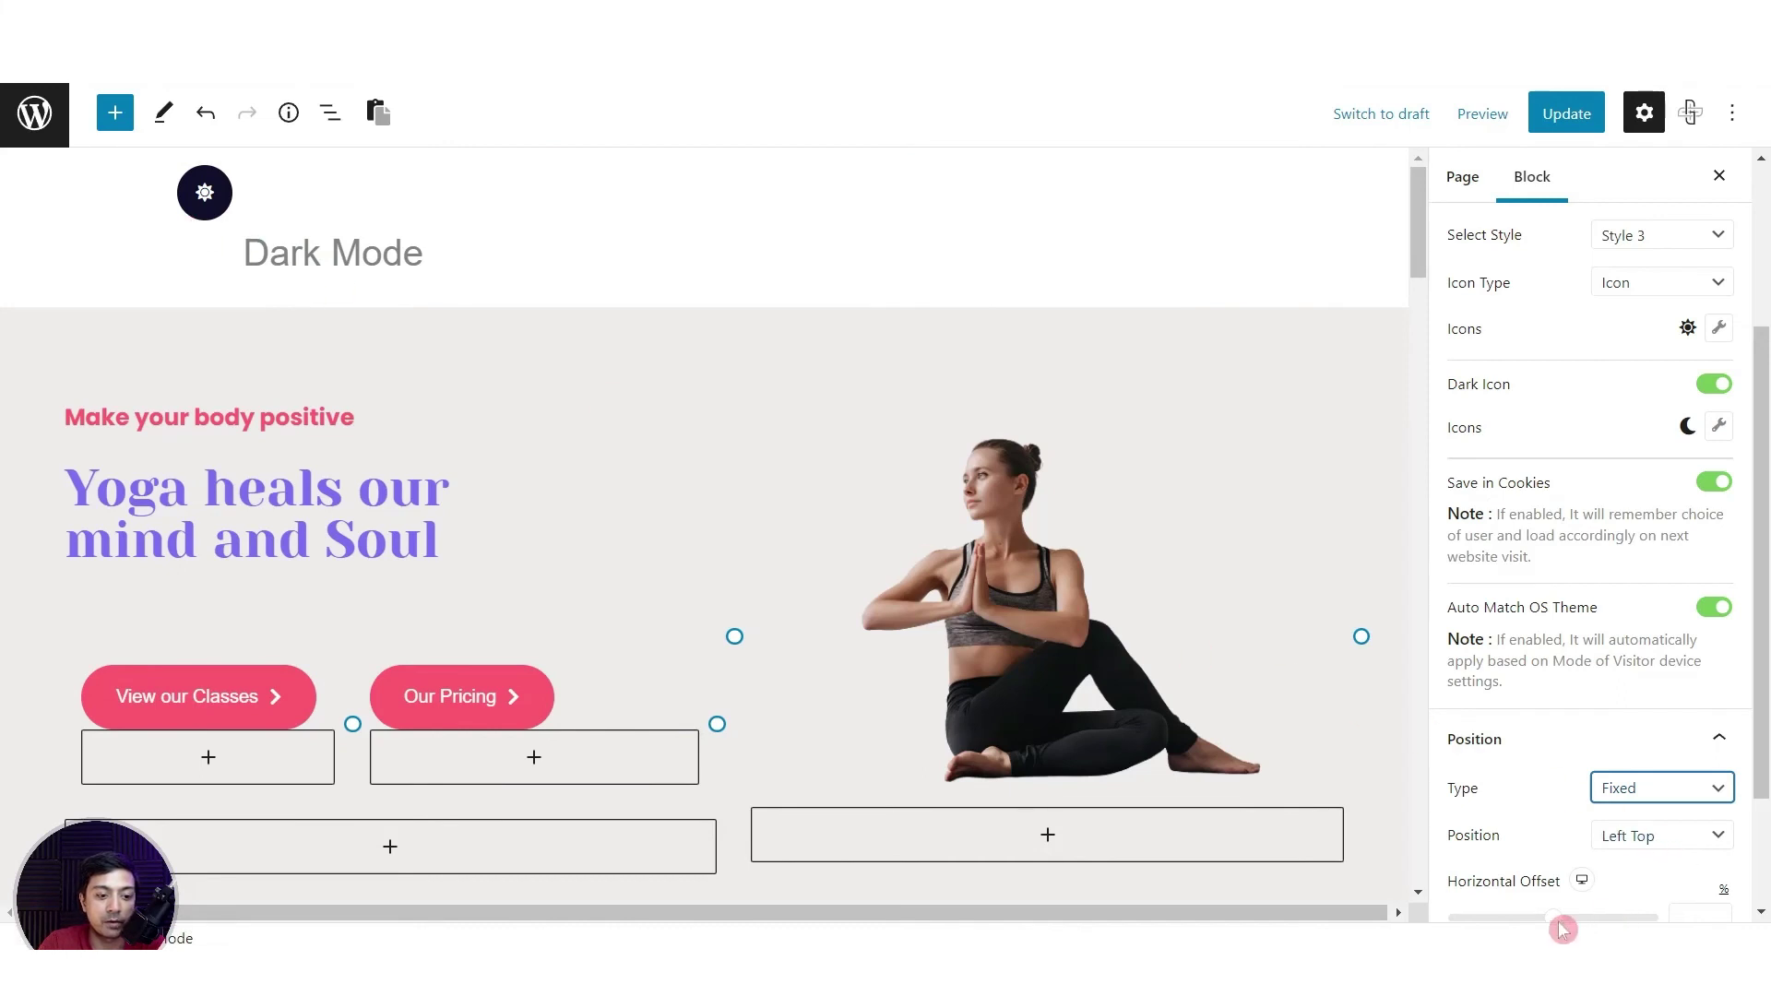
{"action": "scroll", "coordinate": [1559, 811], "scroll_direction": "down", "scroll_amount": 2}
{"action": "mouse_move", "coordinate": [1557, 784]}
{"action": "left_mouse_down"}
{"action": "mouse_move", "coordinate": [1542, 791]}
{"action": "mouse_move", "coordinate": [1566, 791]}
{"action": "left_mouse_up"}
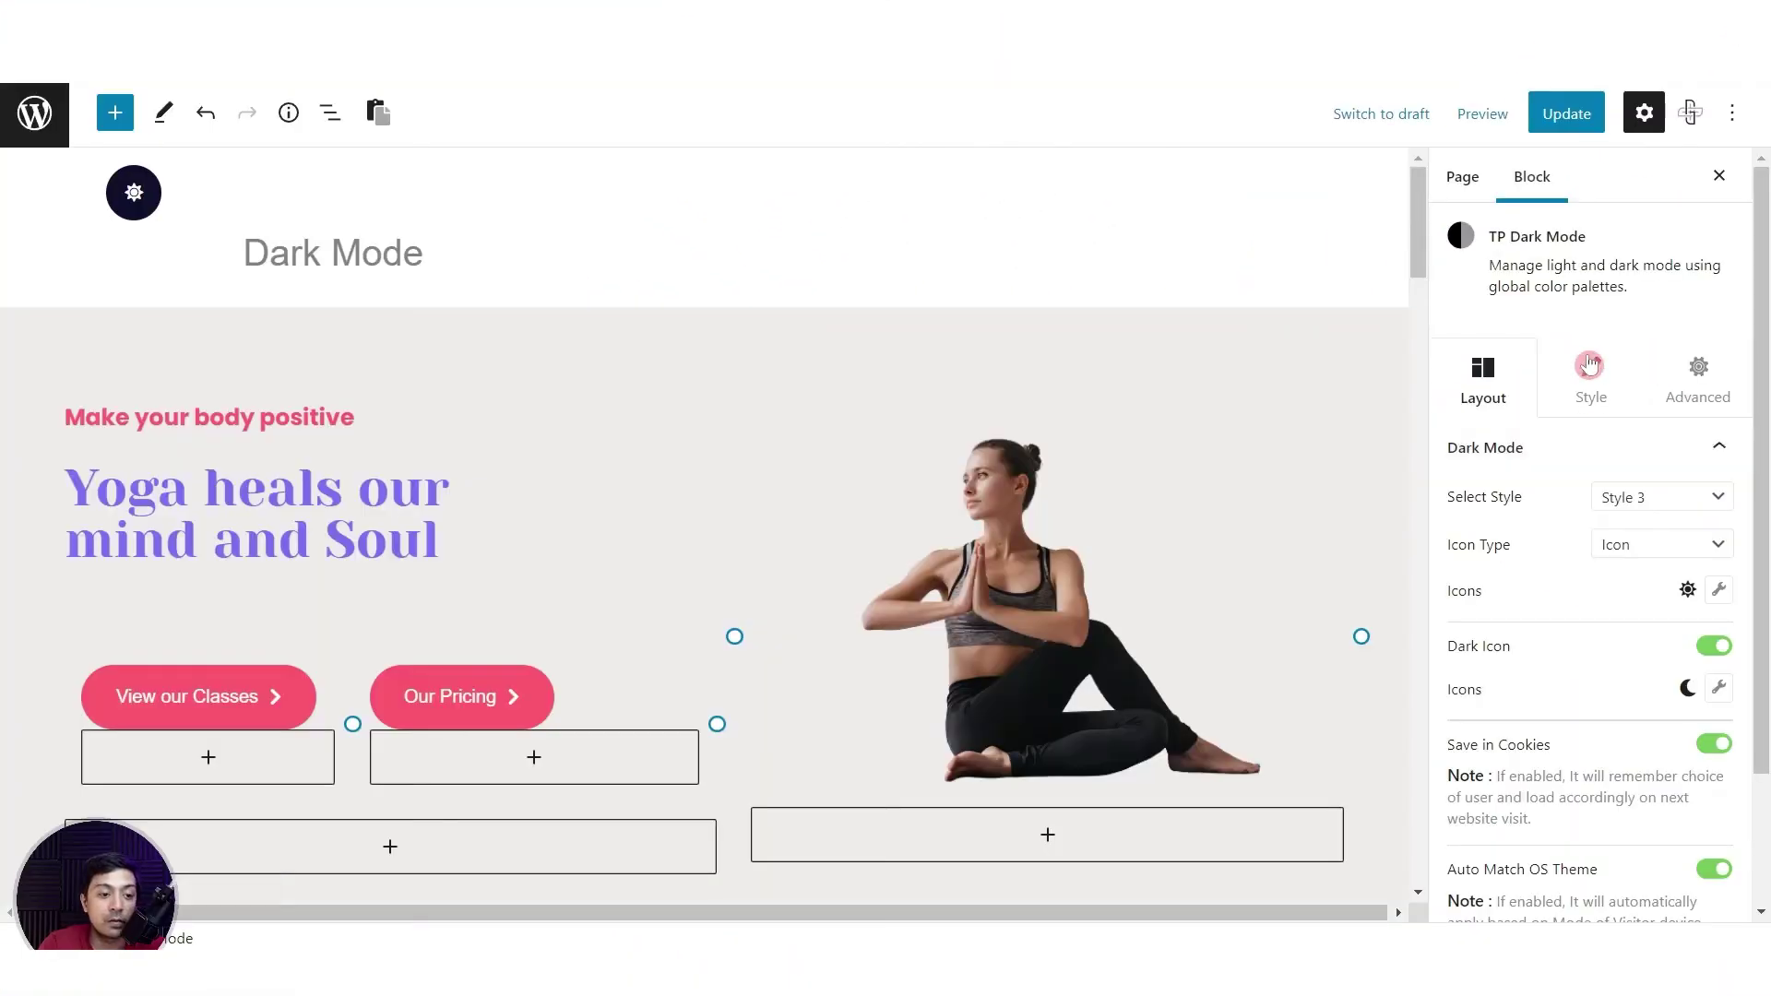
Try an icon size of 18 px and a background size of 24 px for the switcher, and clear both values
{"action": "left_click", "coordinate": [1601, 407]}
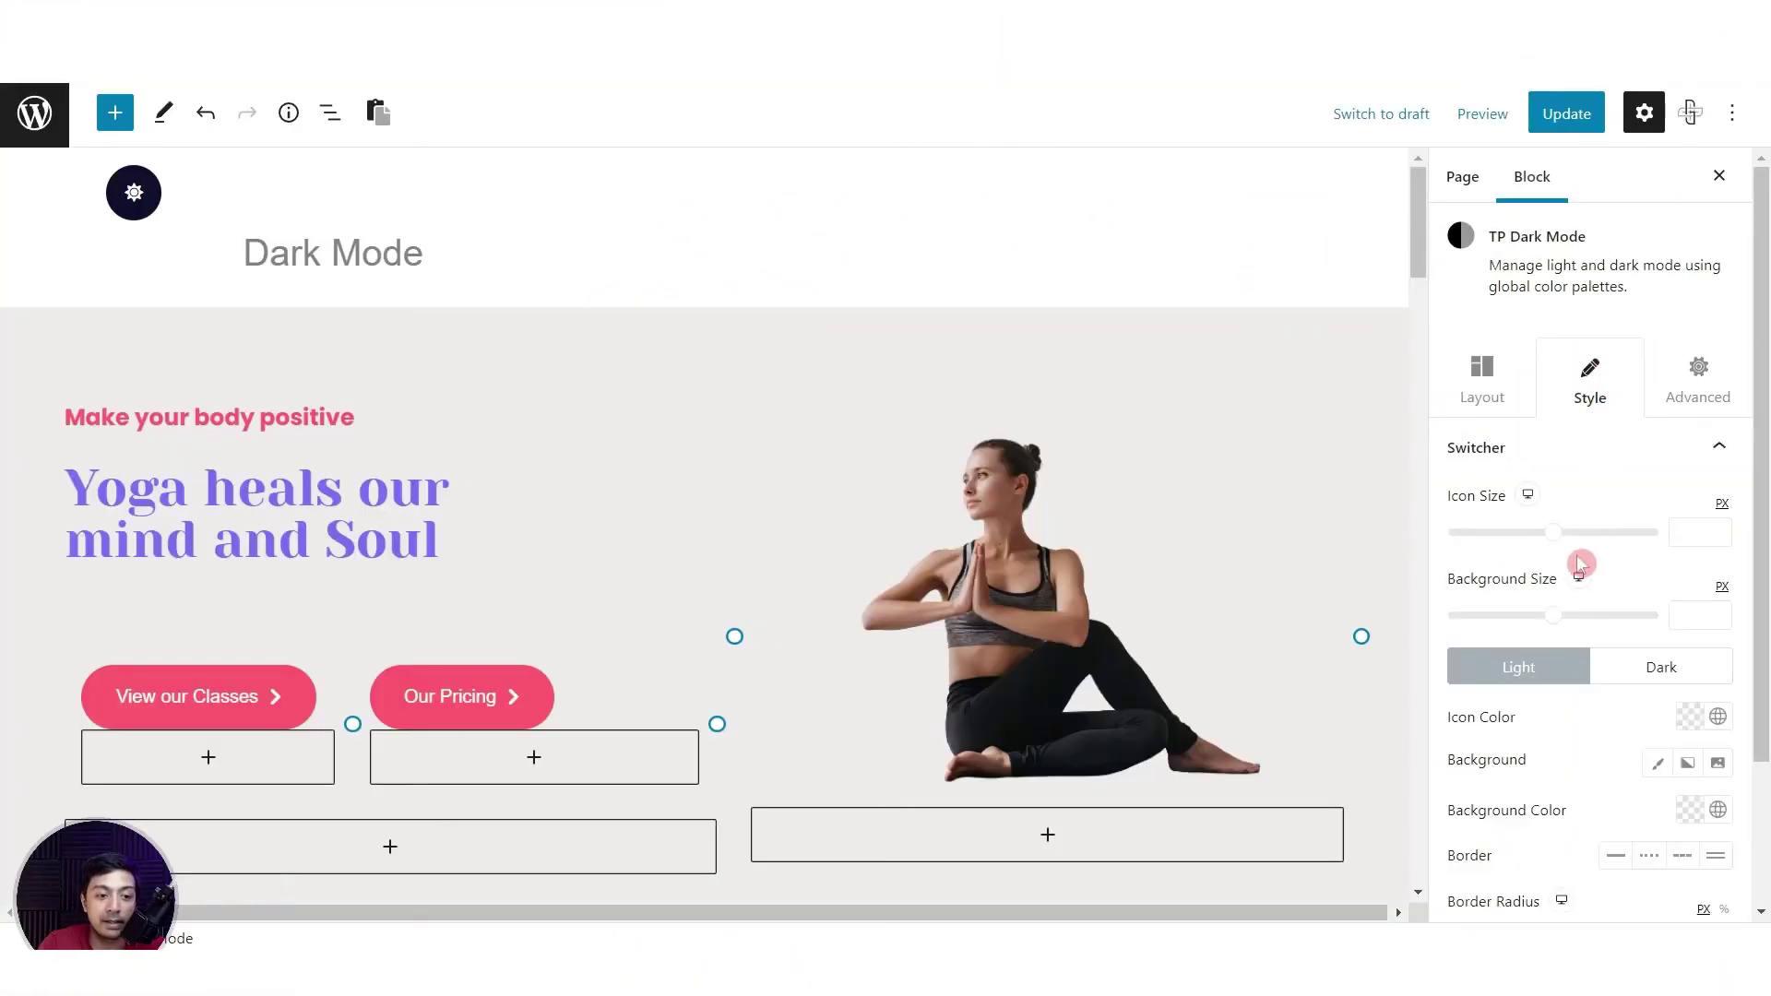
{"action": "left_click_drag", "start_coordinate": [1558, 544], "coordinate": [1474, 543]}
{"action": "left_click_drag", "start_coordinate": [1553, 622], "coordinate": [1474, 620]}
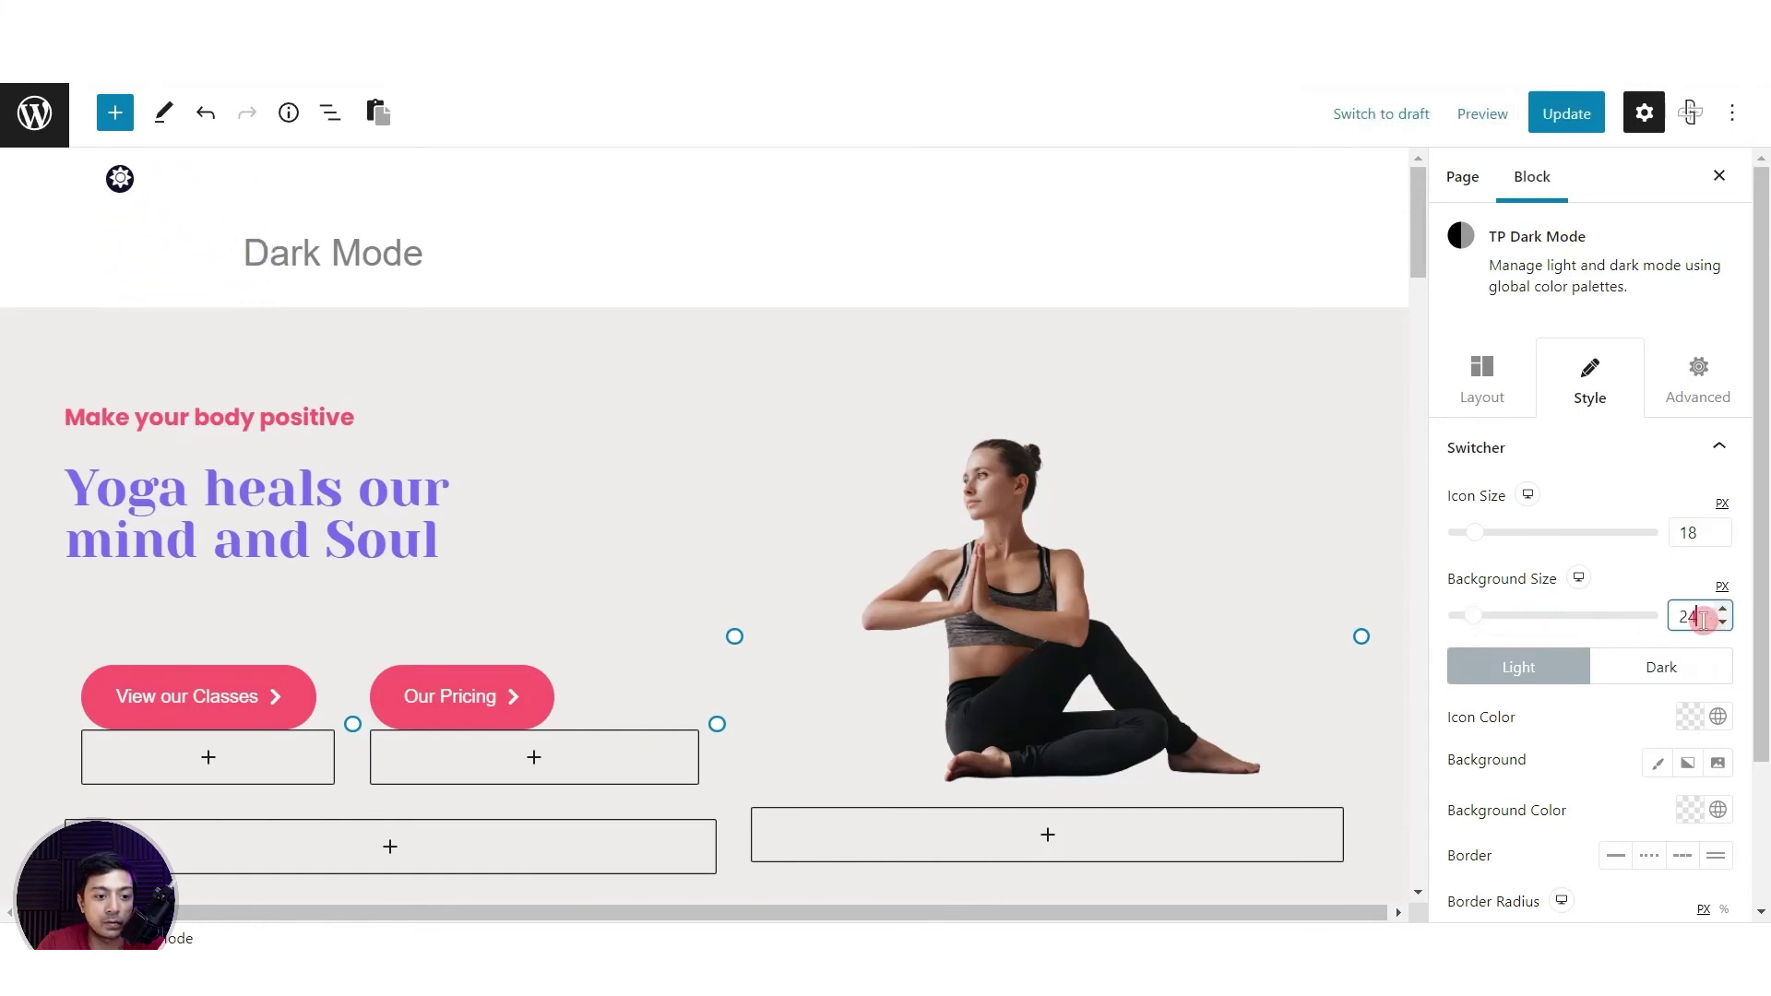
{"action": "key", "text": "BackSpace"}
{"action": "key", "text": "BackSpace"}
Set the switcher's icon color for the light state to a golden yellow
{"action": "scroll", "coordinate": [1567, 553], "scroll_direction": "down", "scroll_amount": 2}
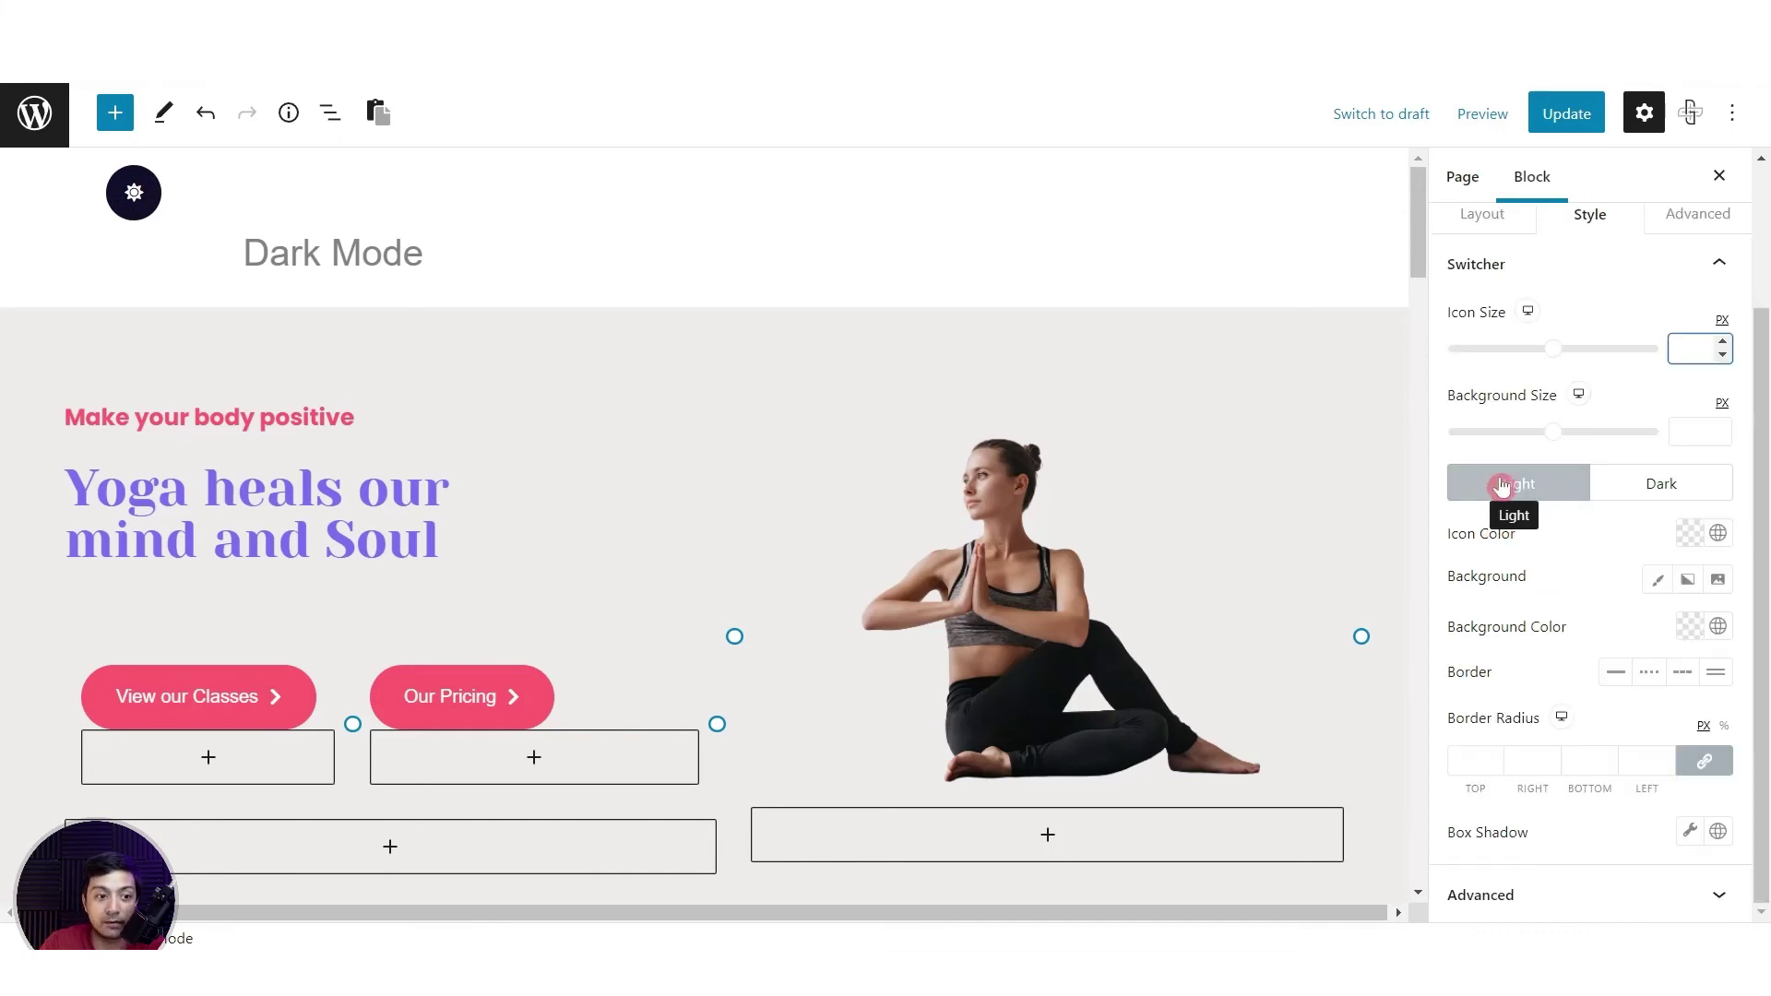
{"action": "left_click", "coordinate": [135, 209]}
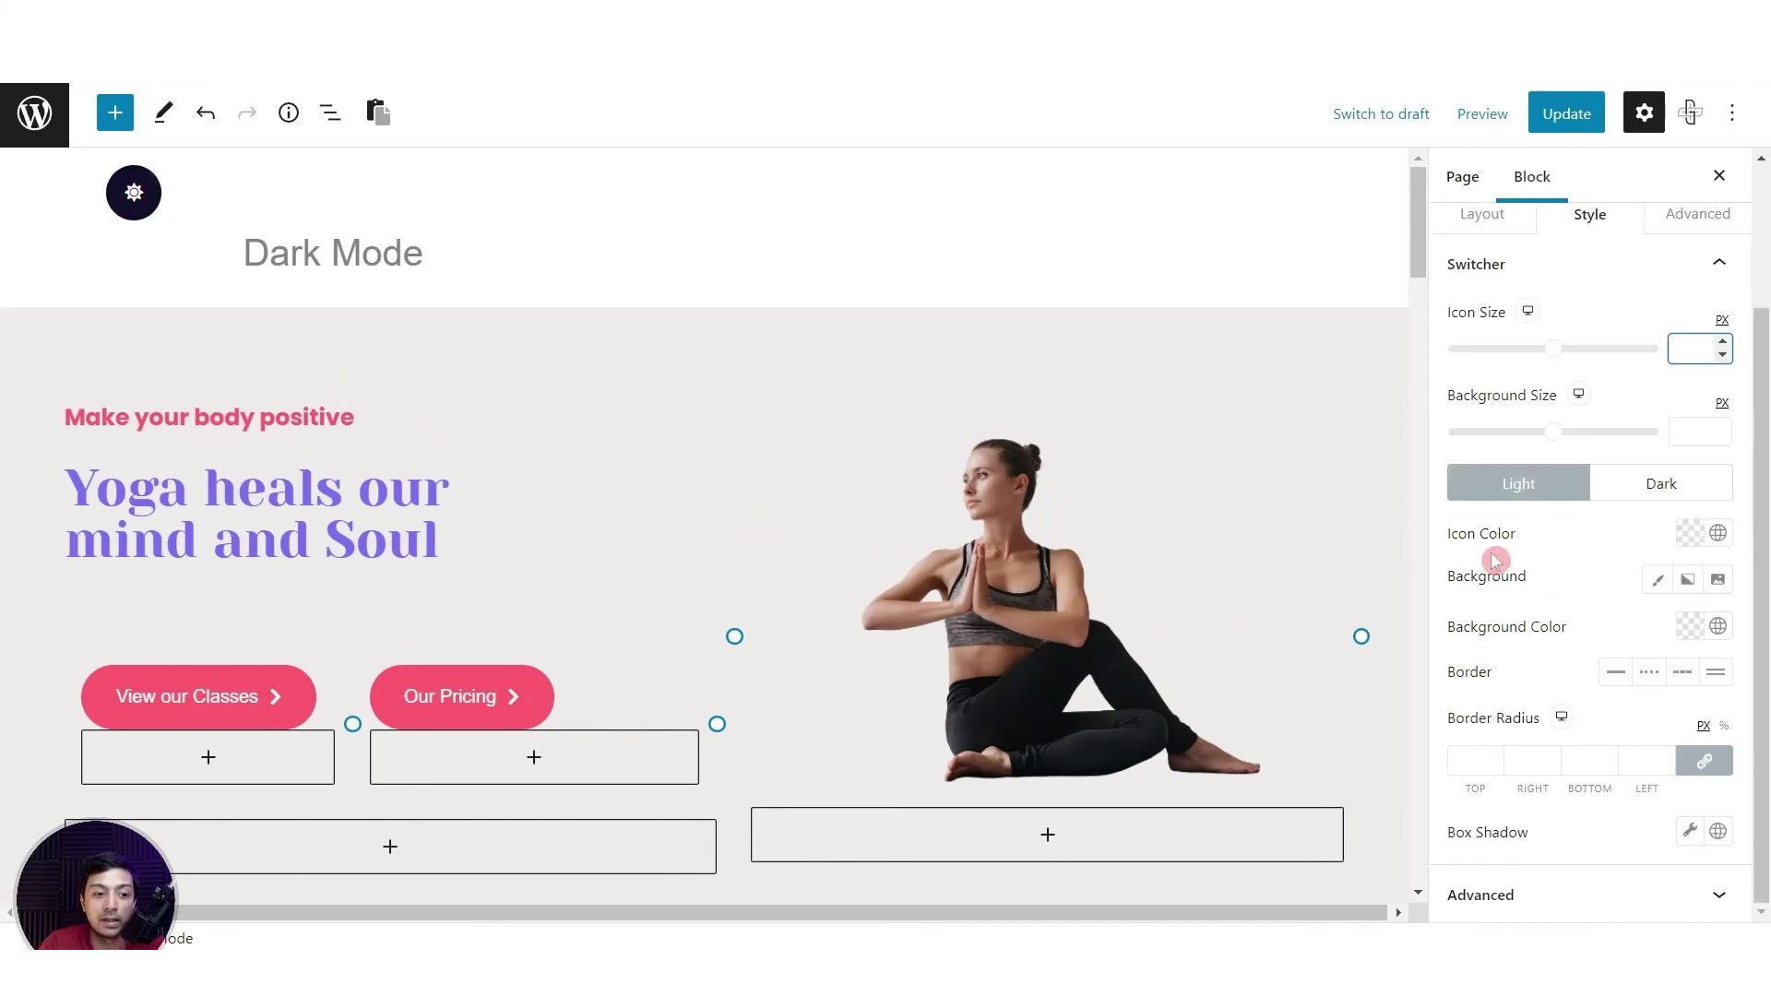
{"action": "left_click", "coordinate": [1690, 535]}
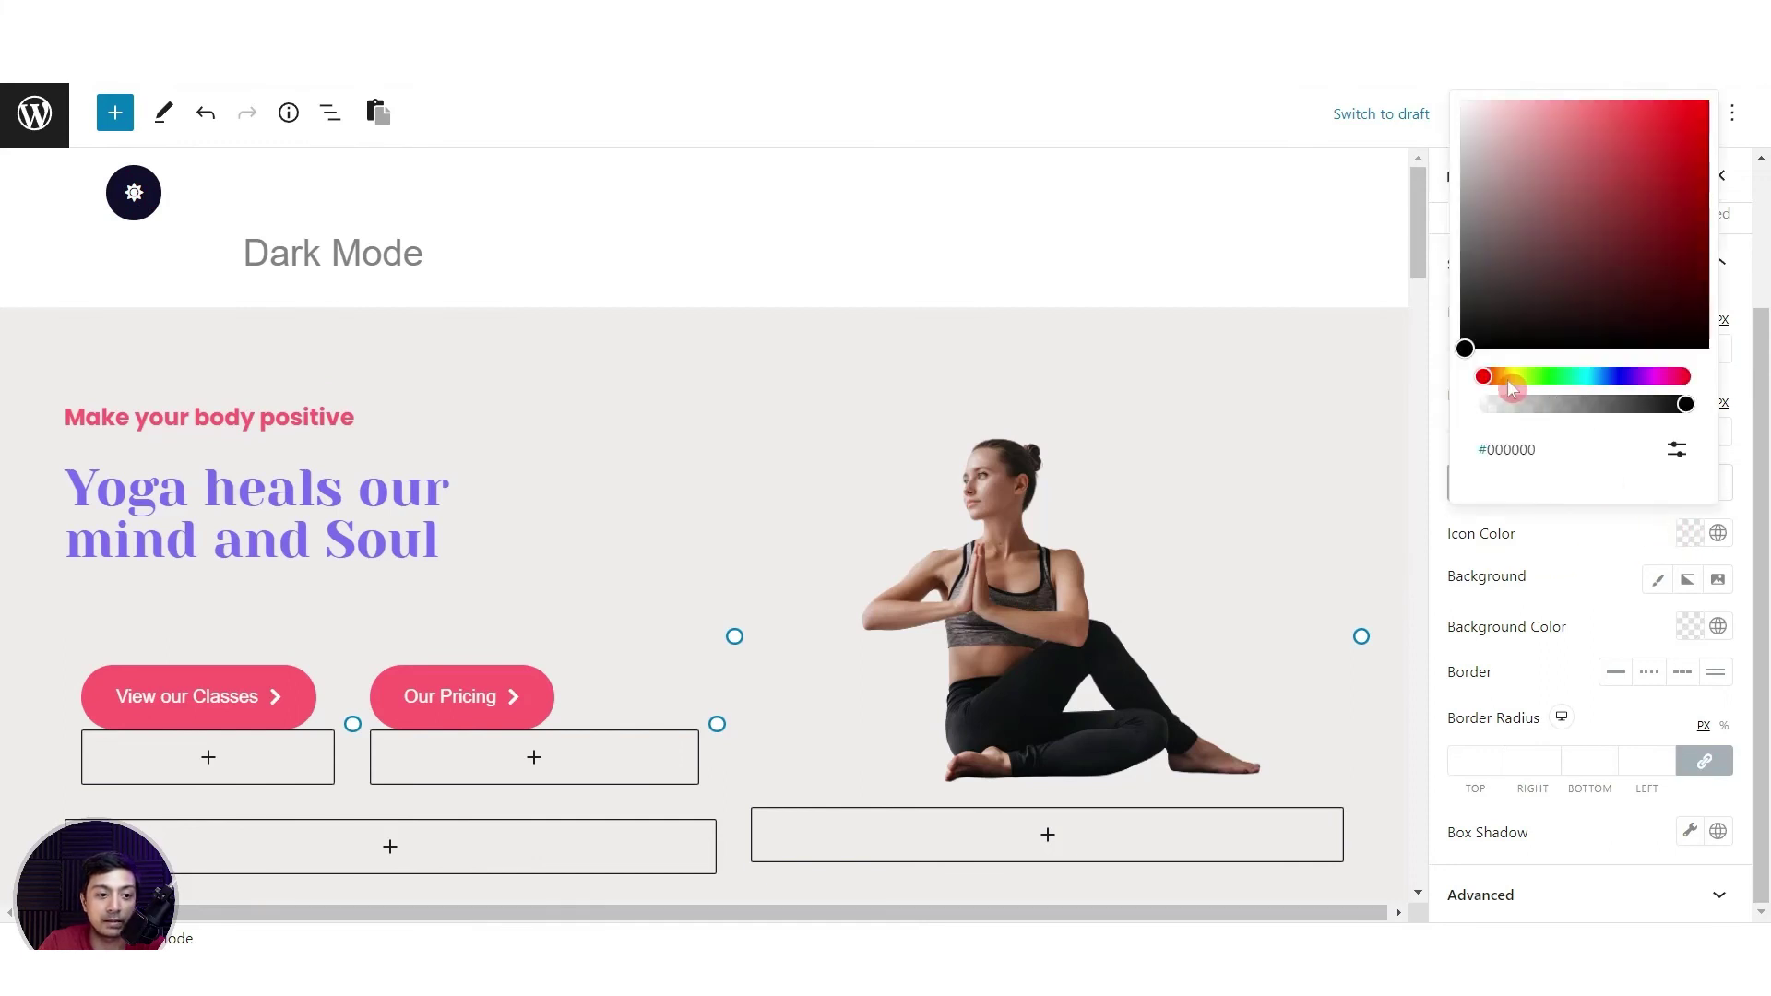
{"action": "left_click_drag", "start_coordinate": [1489, 383], "coordinate": [1507, 378]}
{"action": "left_click_drag", "start_coordinate": [1572, 189], "coordinate": [1630, 120]}
{"action": "left_click", "coordinate": [1565, 579]}
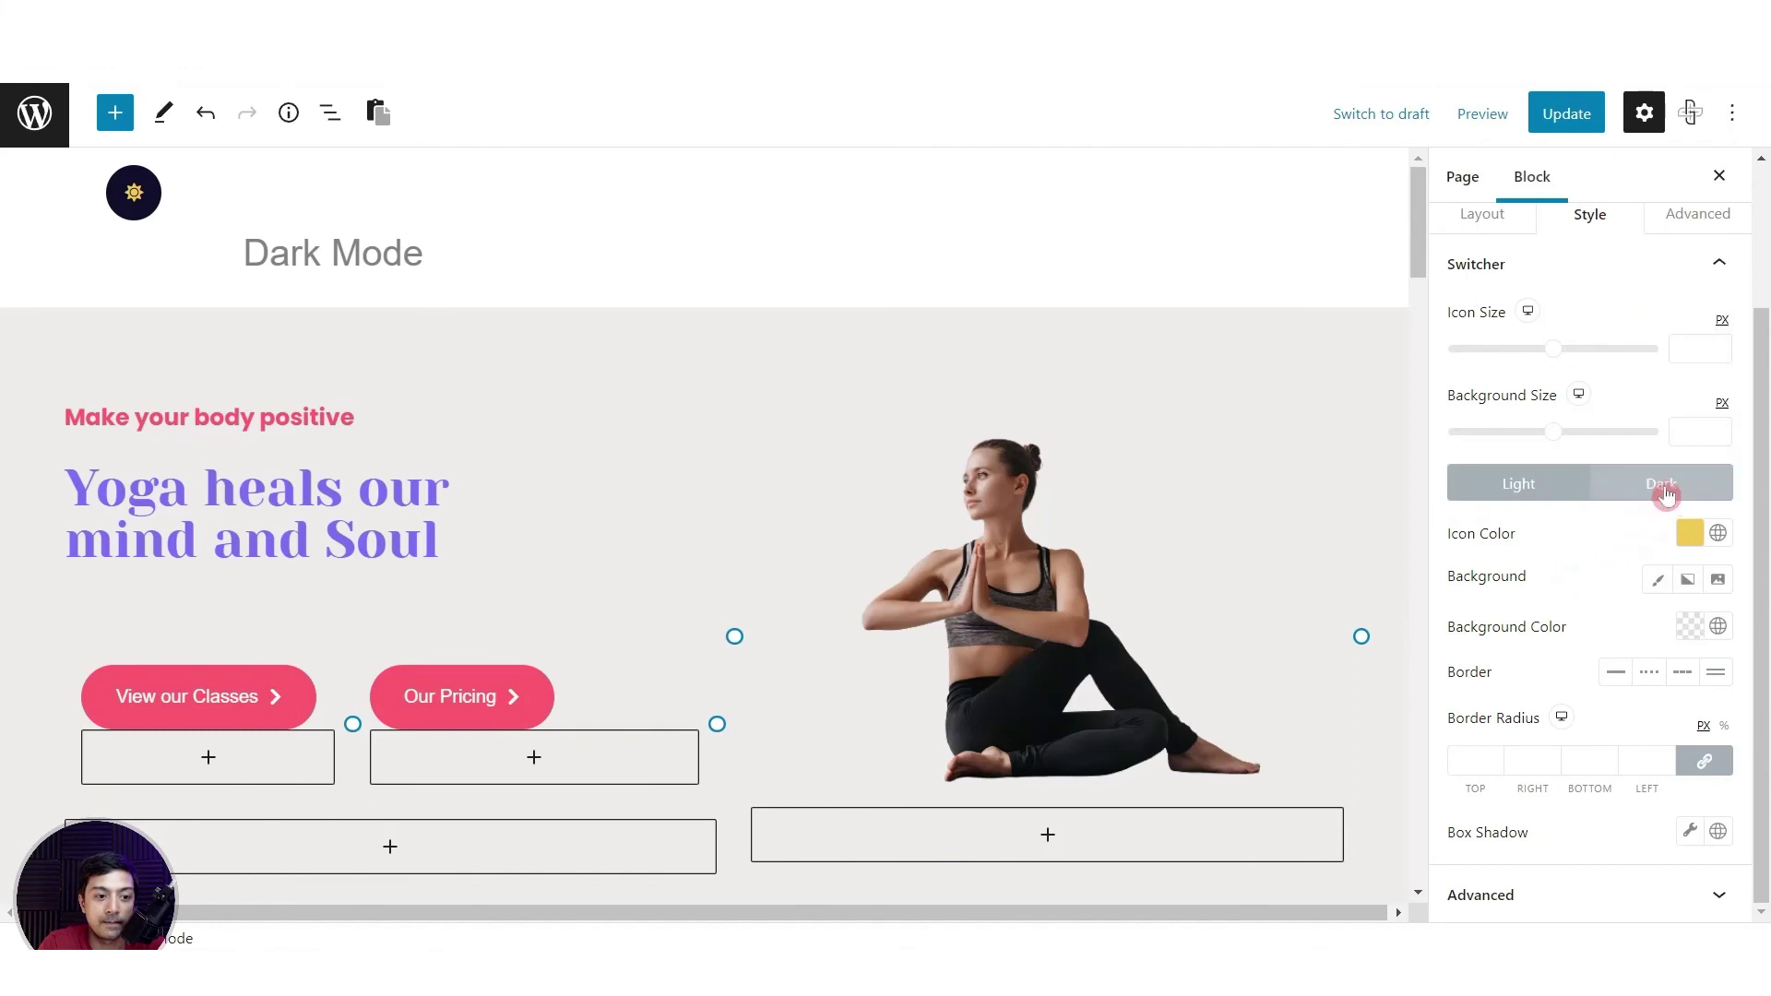
Set the switcher's icon color for the dark state to near white and update the page
{"action": "left_click", "coordinate": [1664, 489]}
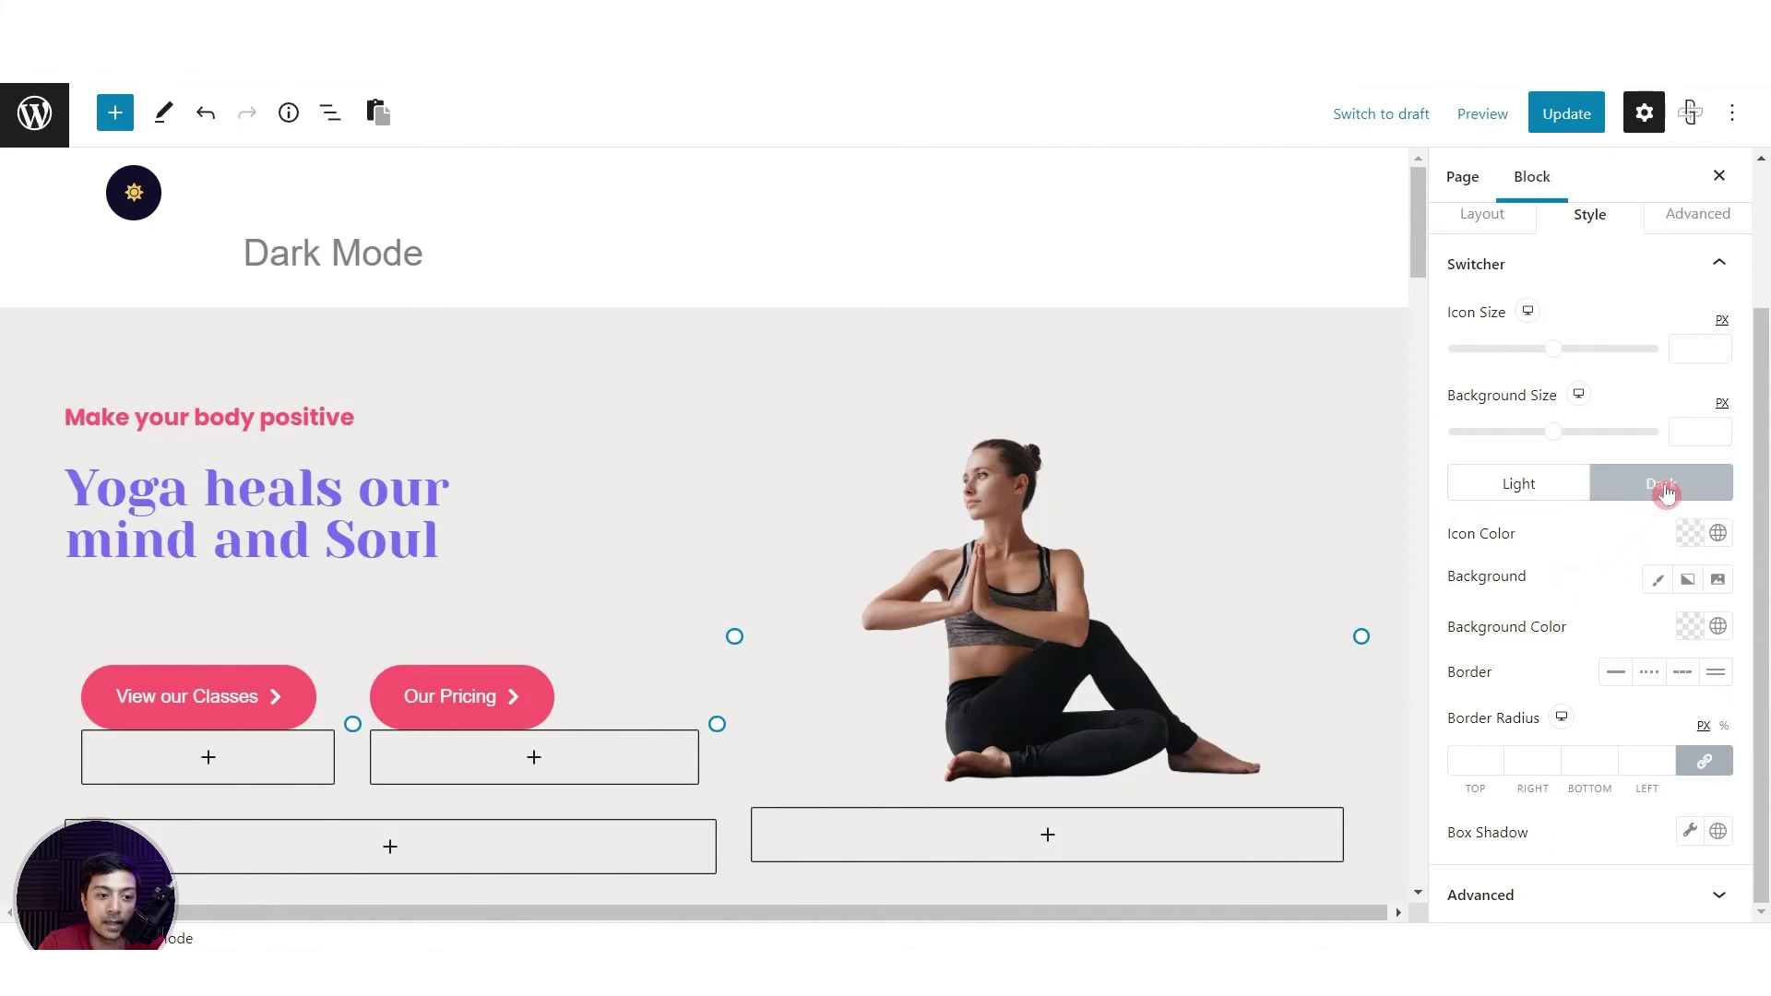
{"action": "left_click", "coordinate": [1689, 534]}
{"action": "left_click_drag", "start_coordinate": [1466, 349], "coordinate": [1455, 115]}
{"action": "left_click", "coordinate": [1577, 535]}
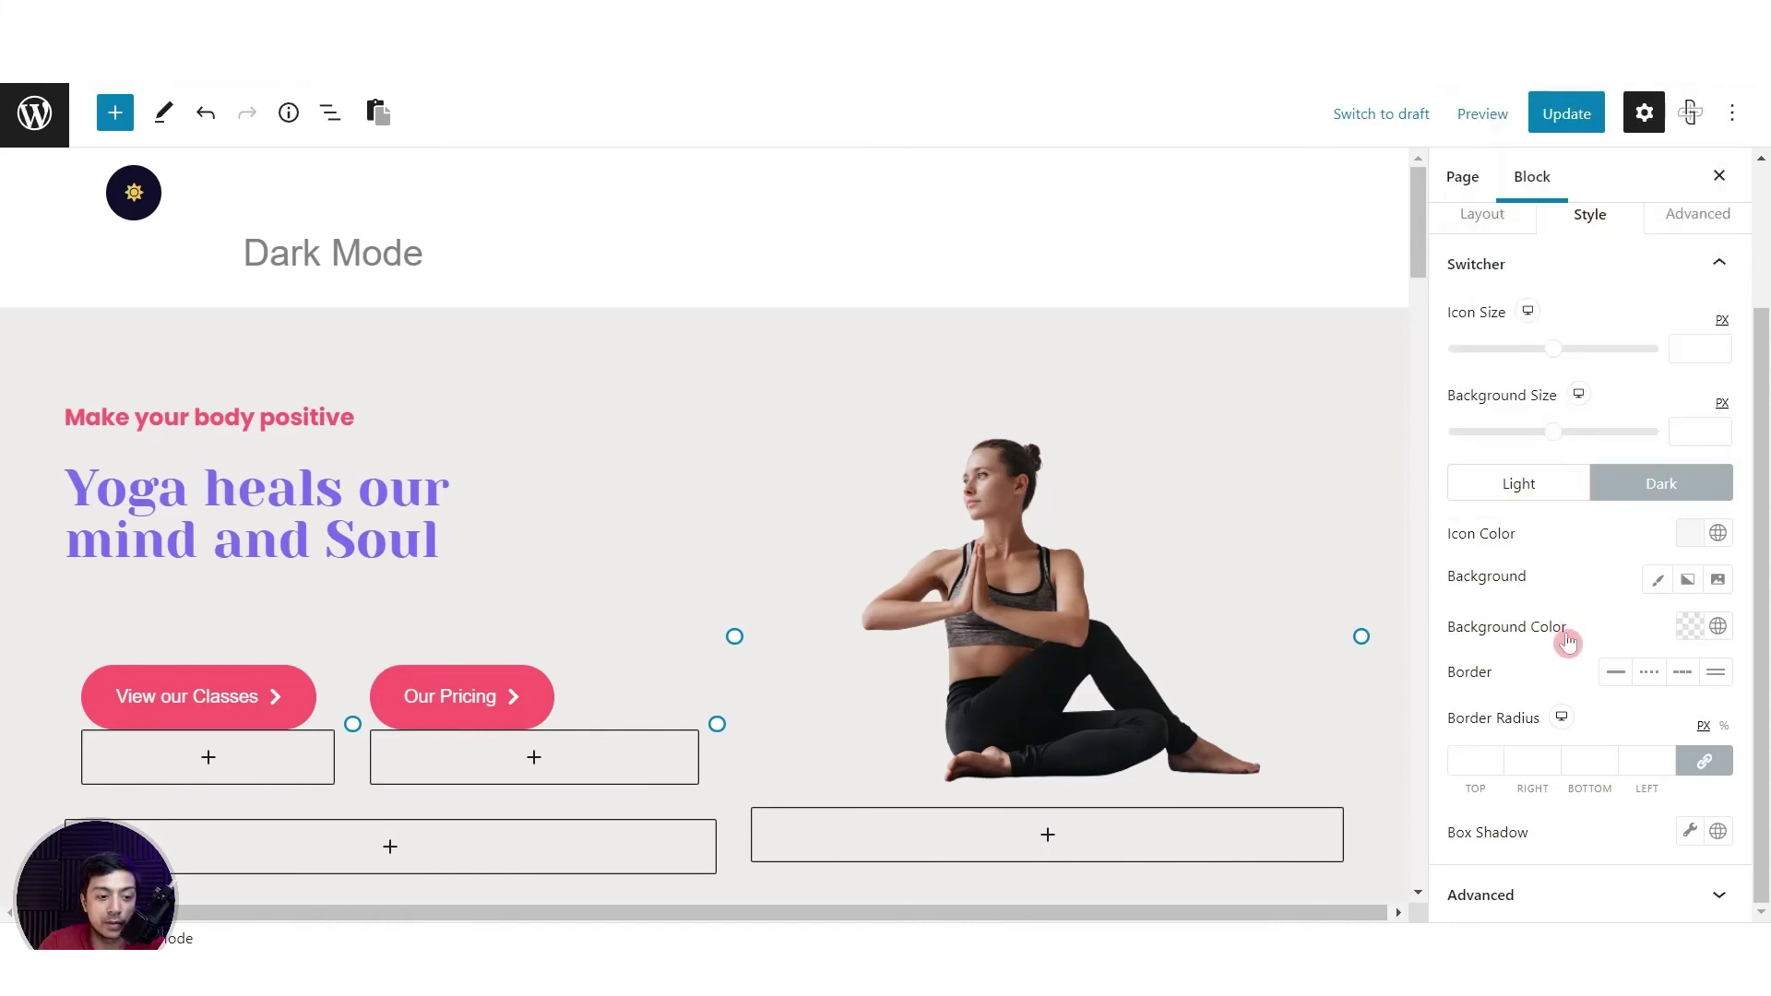
{"action": "left_click", "coordinate": [1563, 113]}
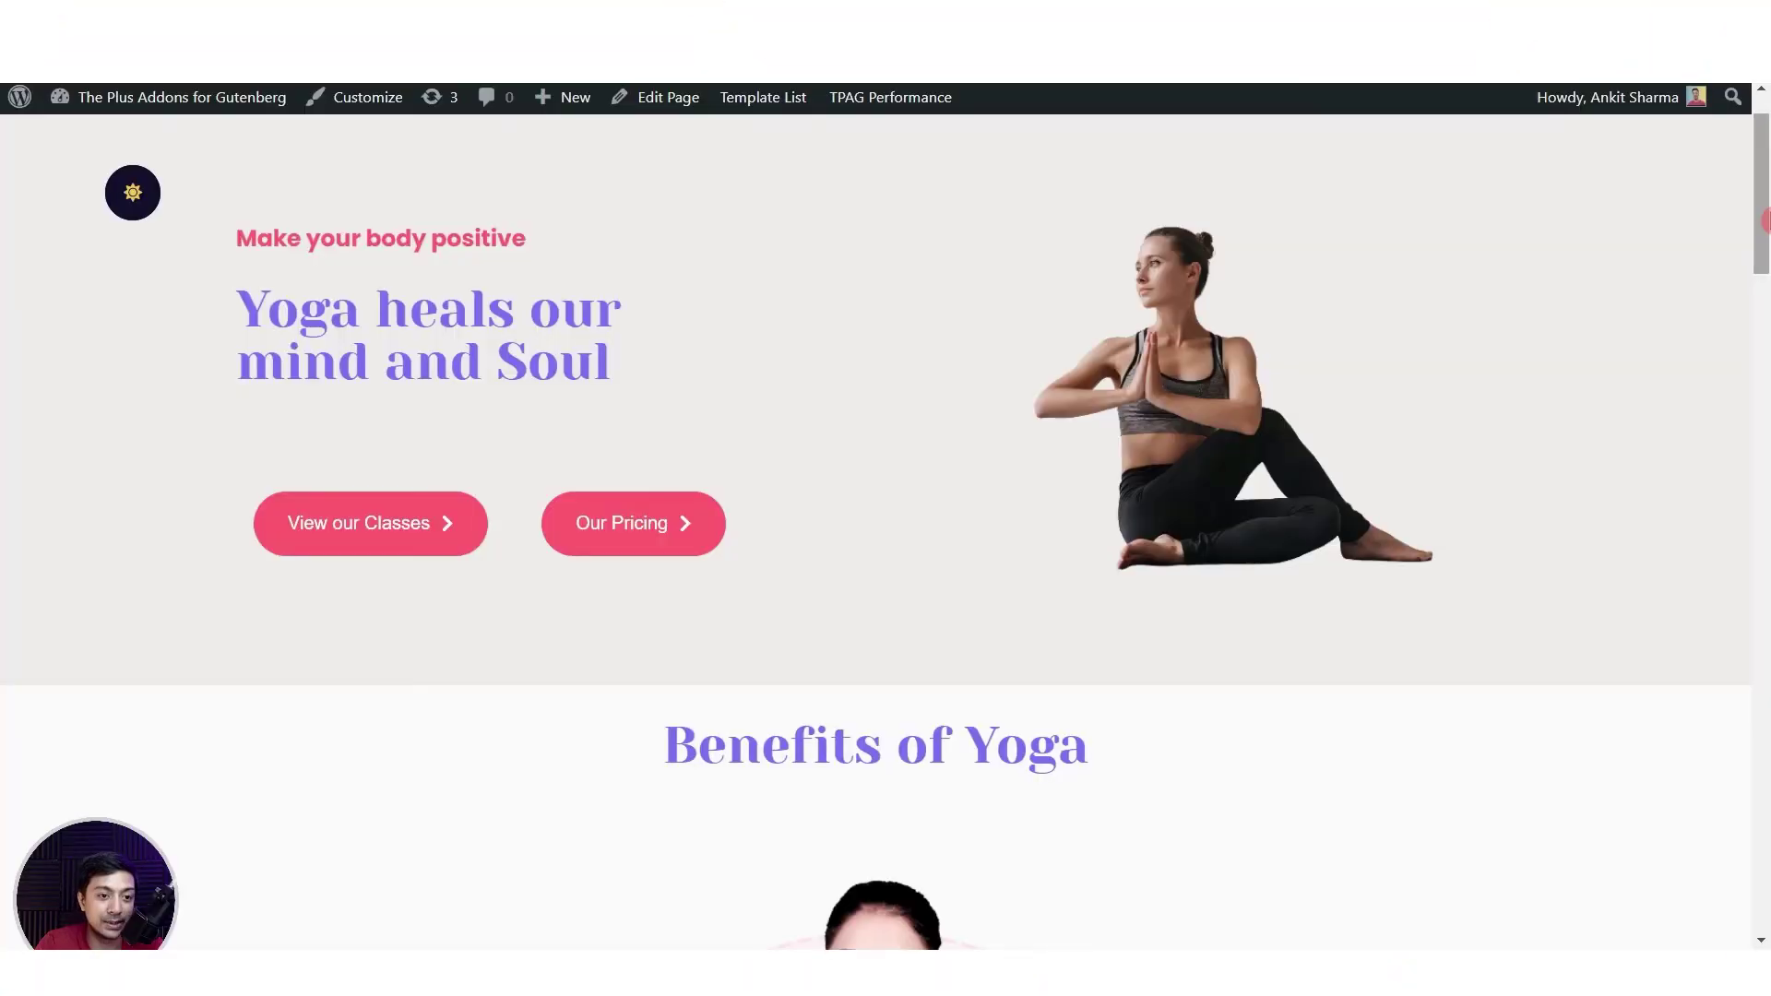
Check the fixed switch on the live page, turn on dark mode, and review the section colors down the page
{"action": "scroll", "coordinate": [885, 532], "scroll_direction": "down", "scroll_amount": 2}
{"action": "left_click_drag", "start_coordinate": [1764, 256], "coordinate": [1764, 220]}
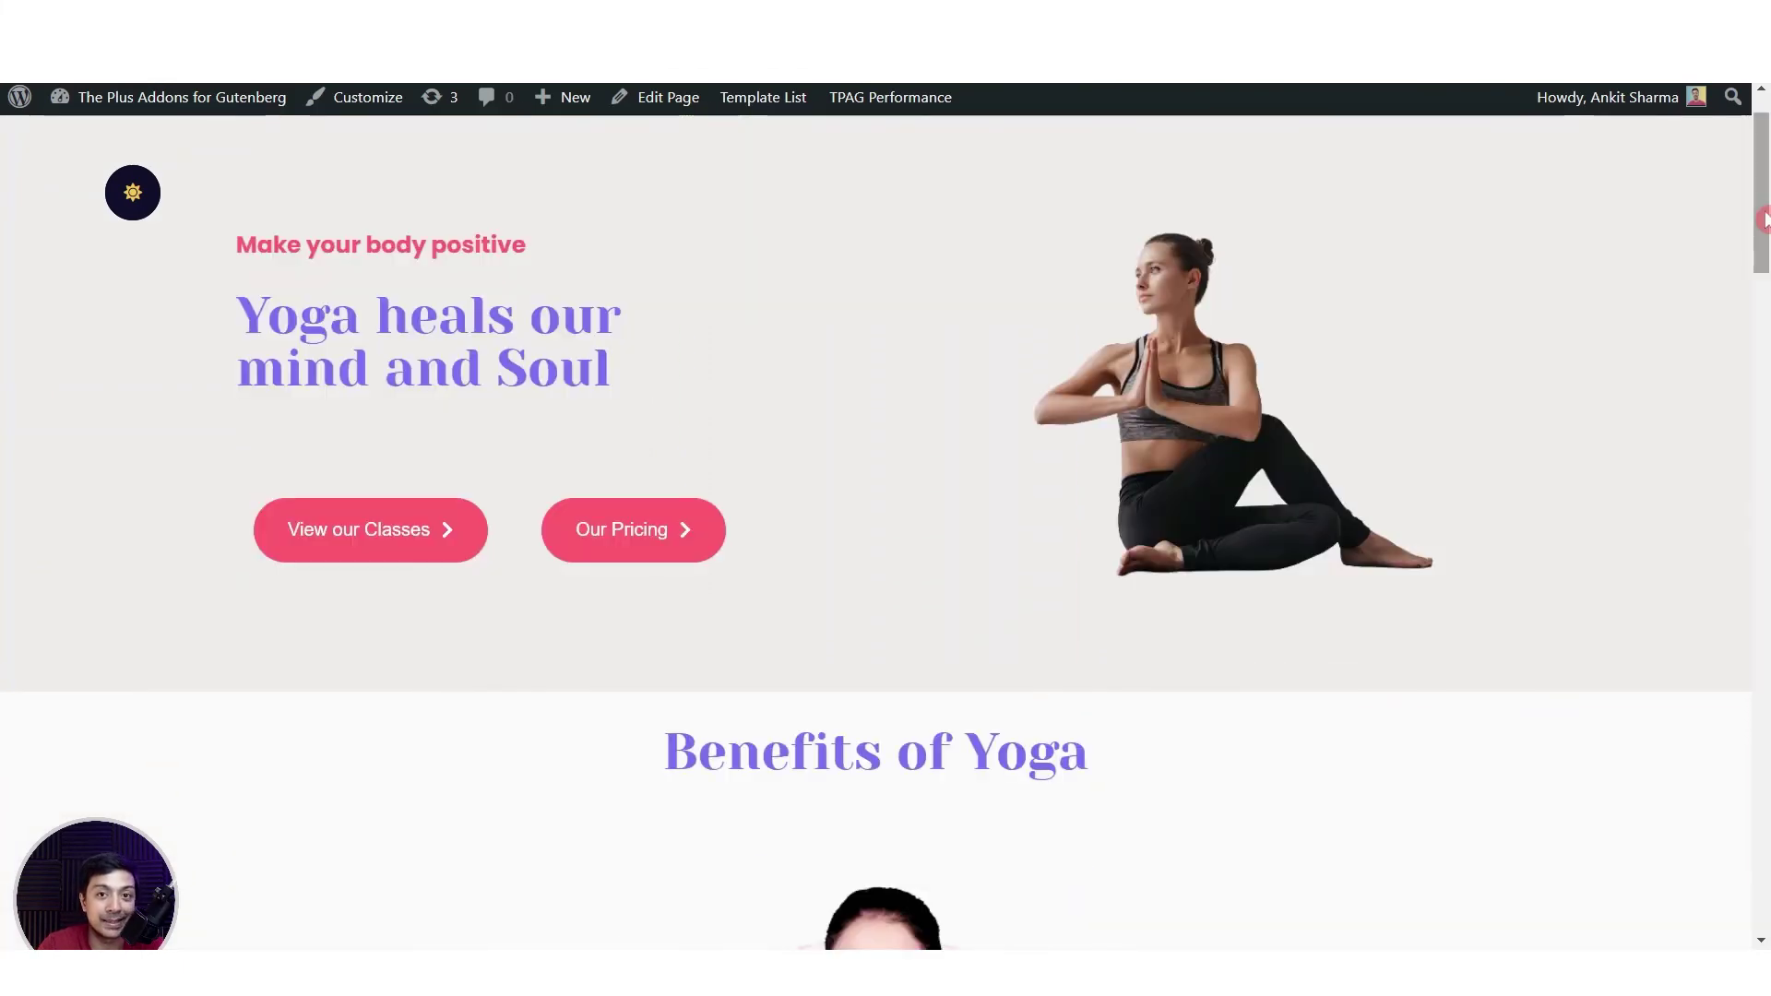
{"action": "left_click", "coordinate": [129, 216]}
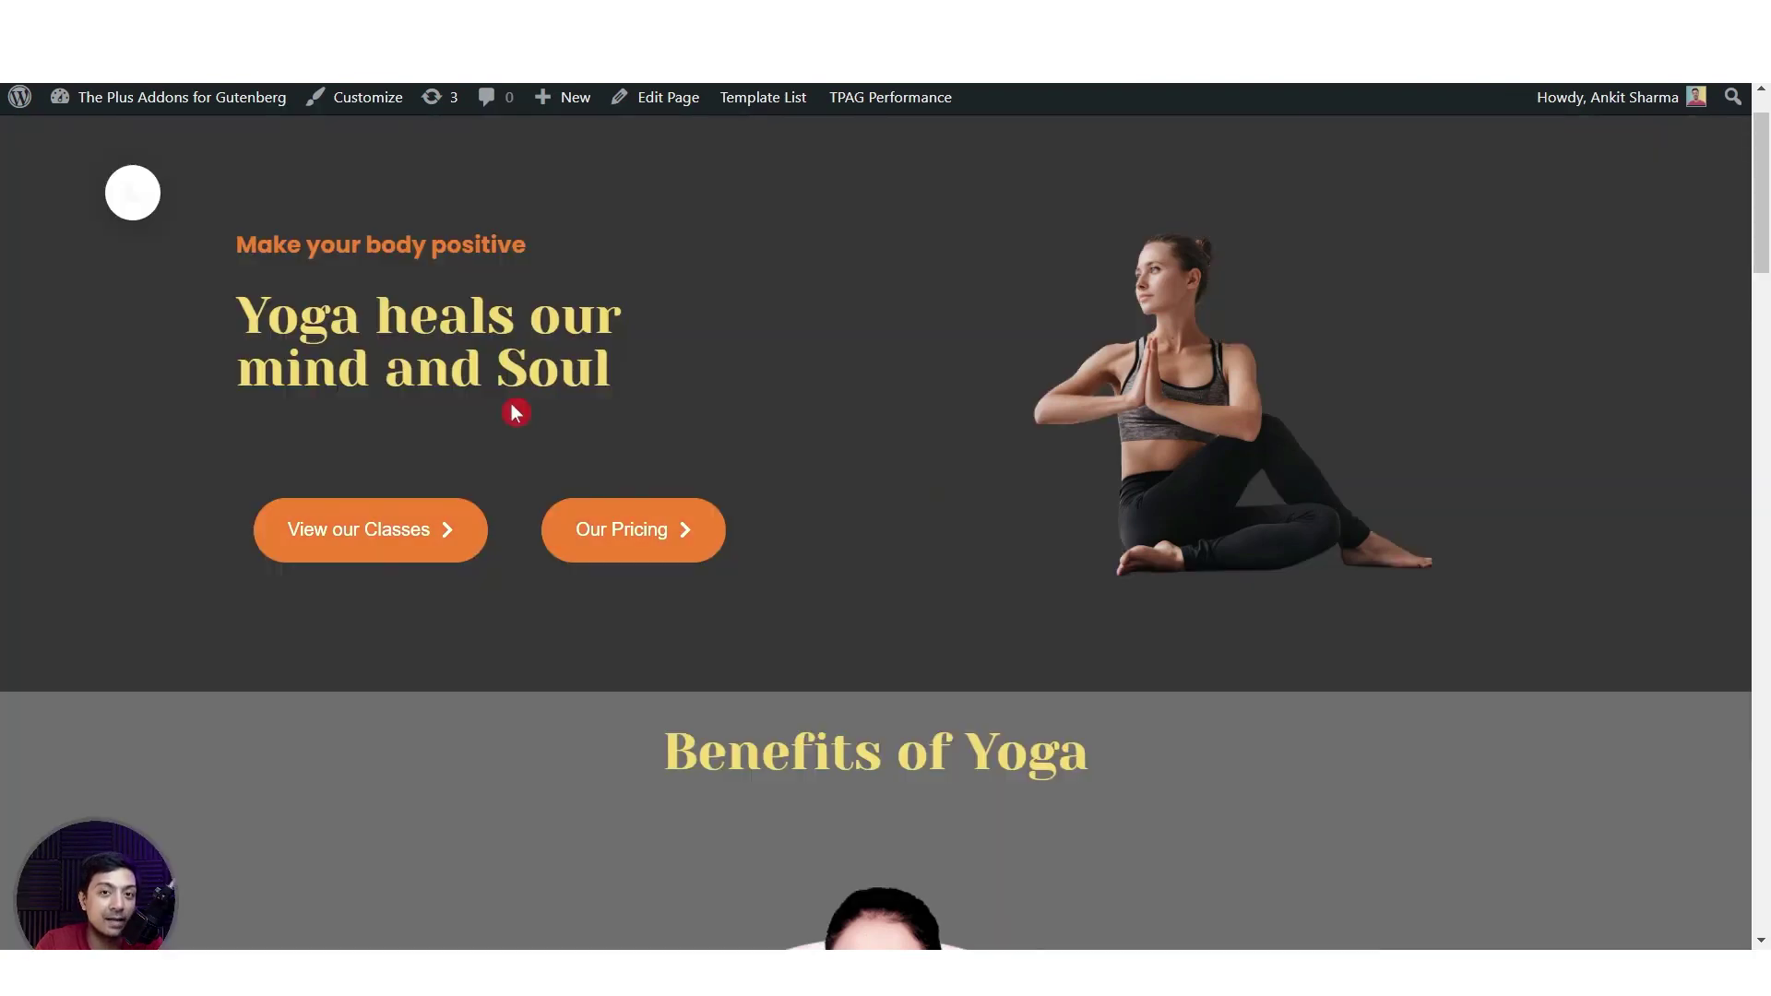
{"action": "scroll", "coordinate": [823, 303], "scroll_direction": "down", "scroll_amount": 1}
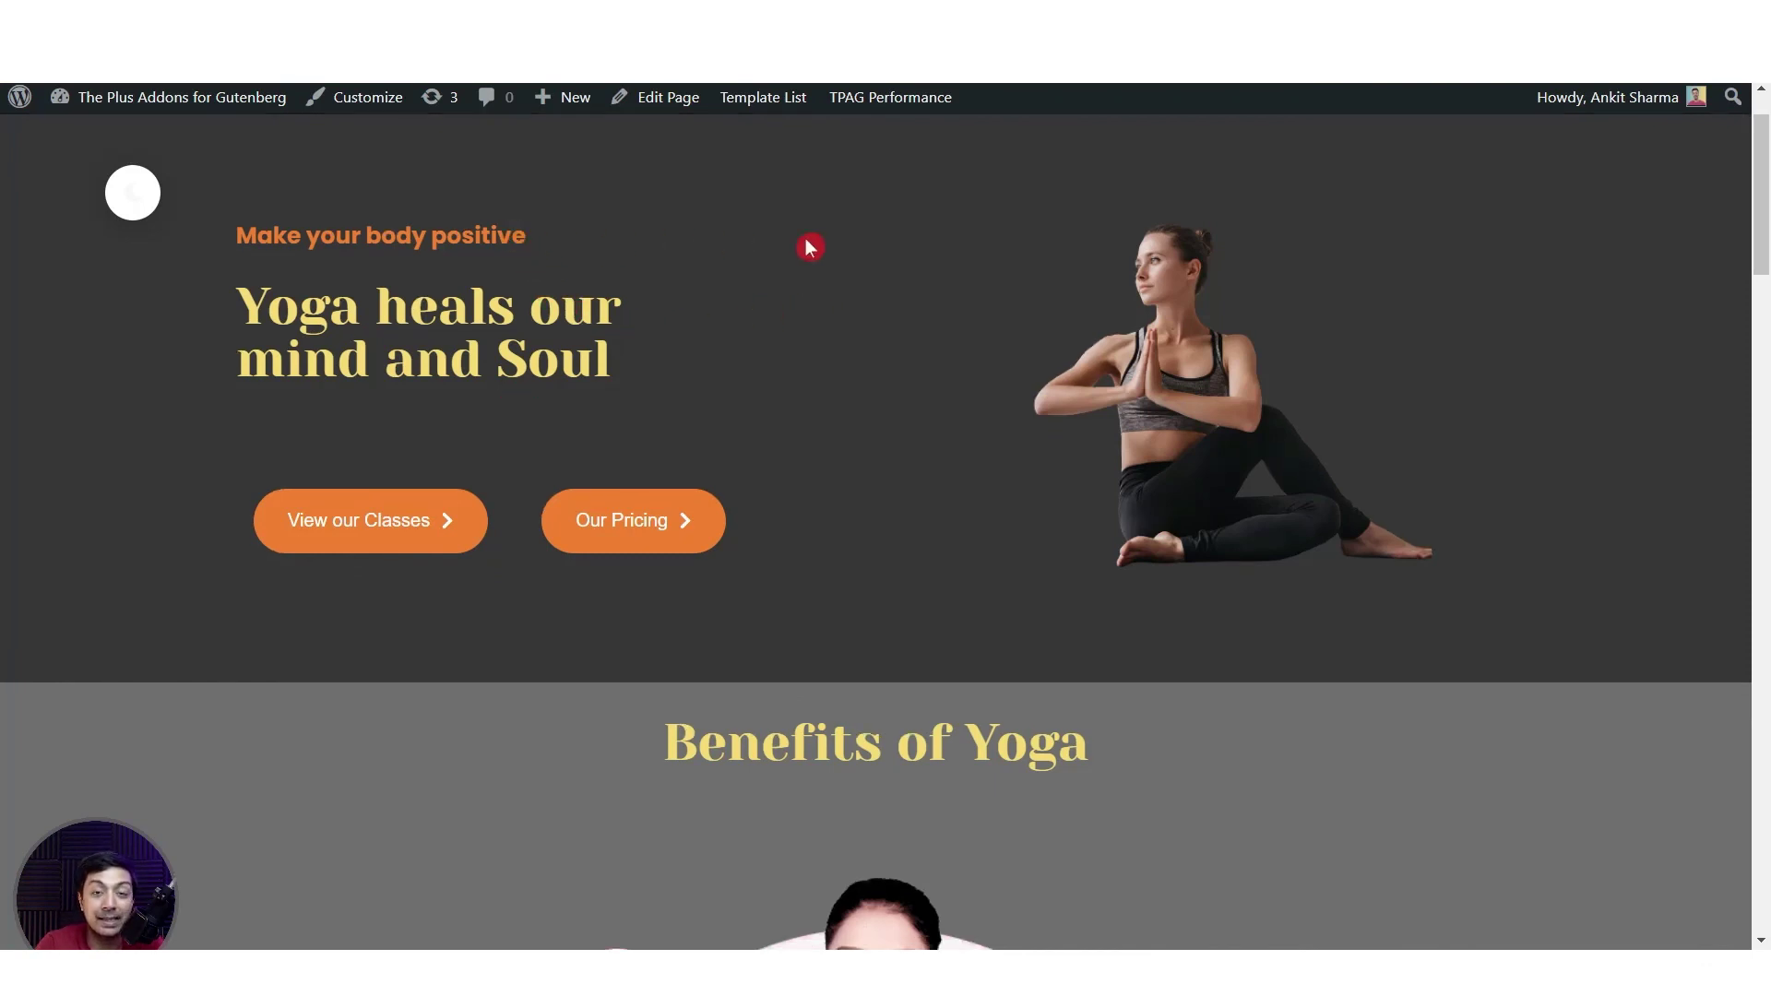
{"action": "scroll", "coordinate": [496, 420], "scroll_direction": "down", "scroll_amount": 1}
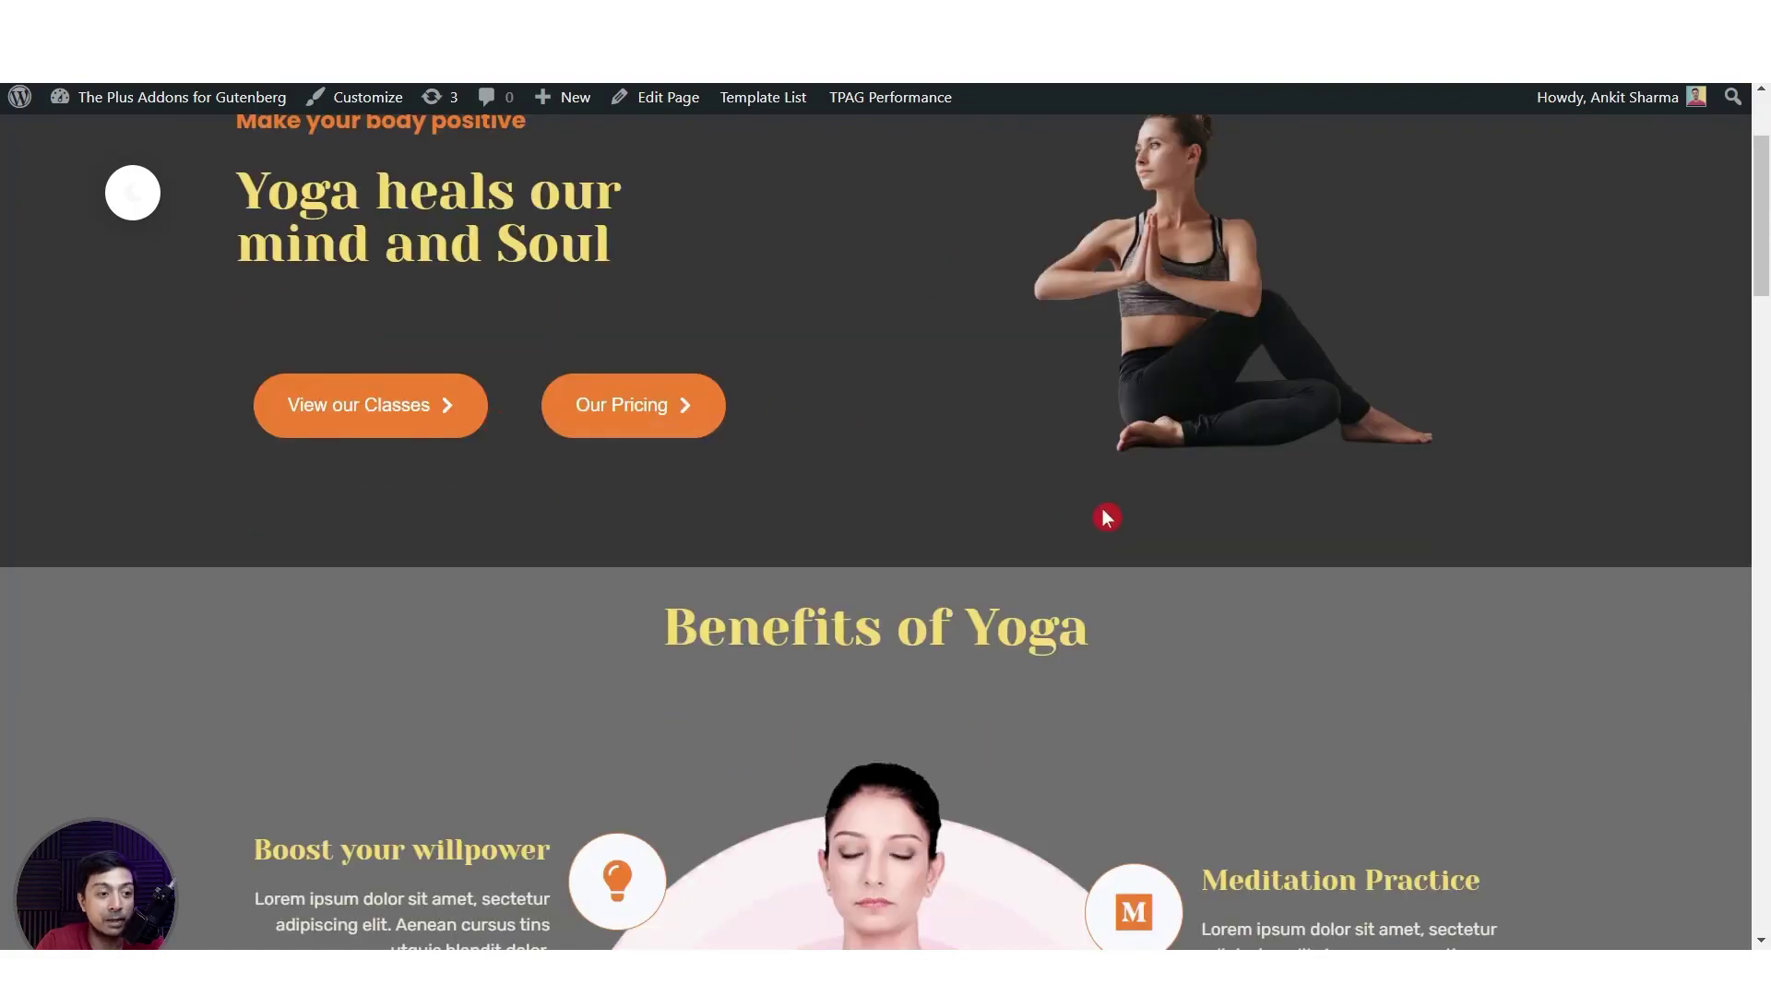
{"action": "scroll", "coordinate": [1093, 512], "scroll_direction": "down", "scroll_amount": 3}
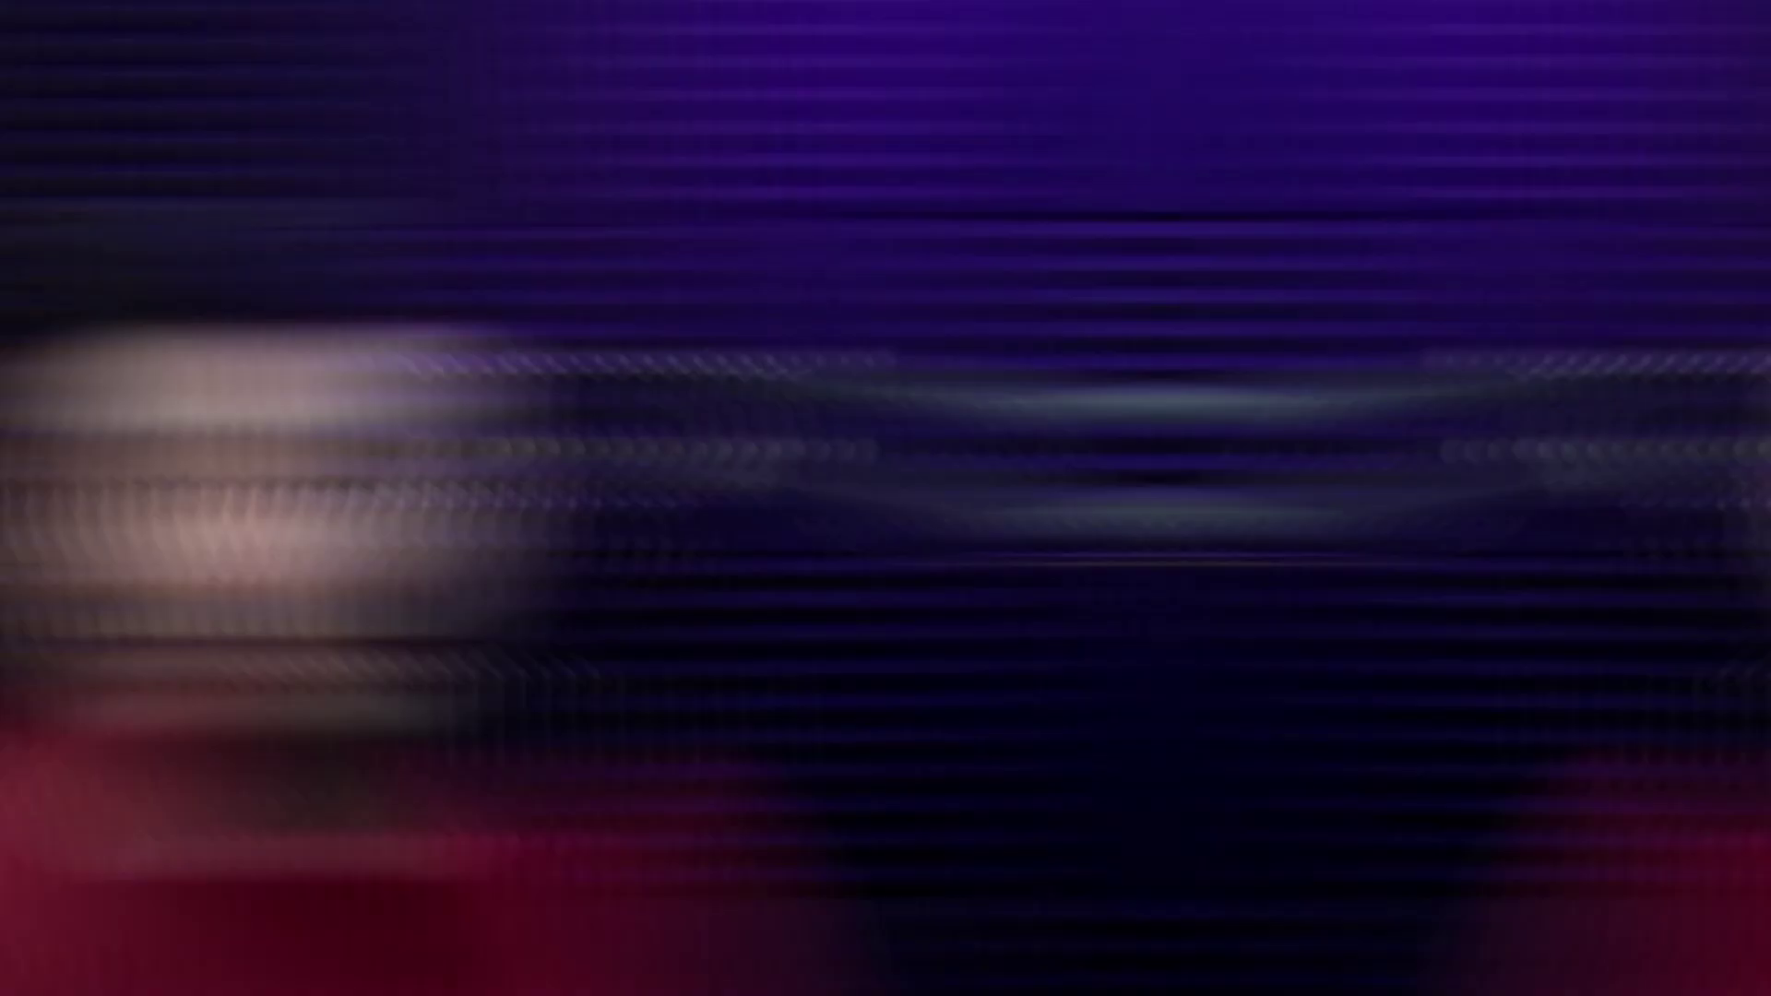